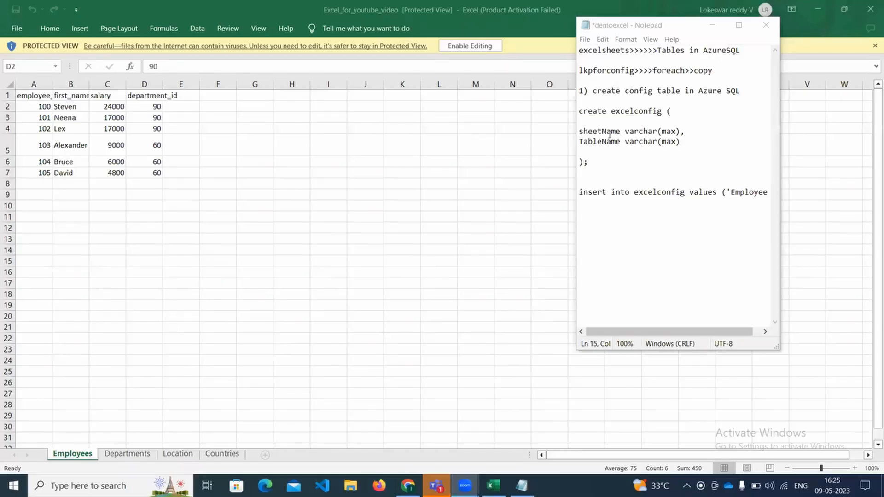
Enlarge the demoexcel notes and review the lookup, foreach and copy plan and the excelconfig table definition.
key("XF86AudioRaiseVolume")
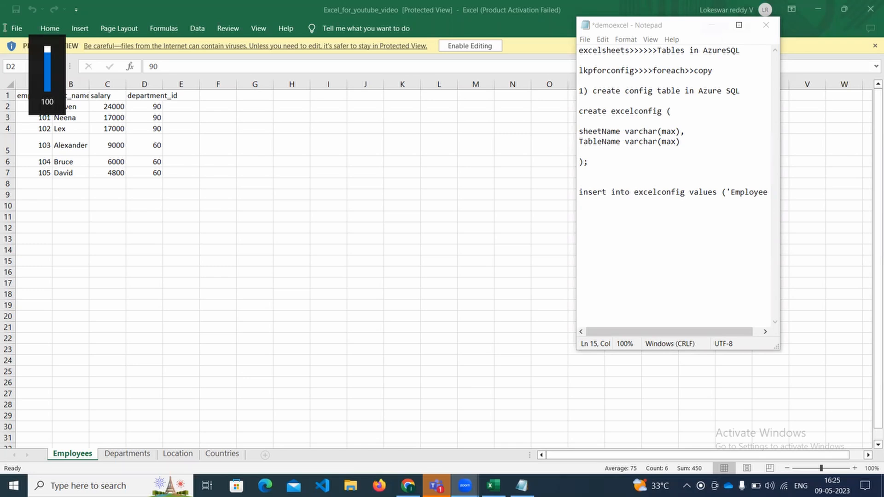
left_click(738, 26)
left_click(4, 29)
left_click_drag(3, 29, 164, 31)
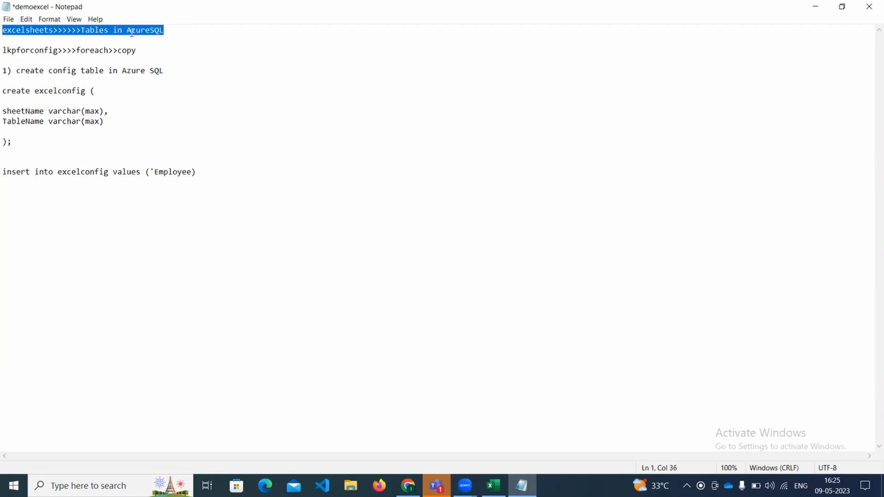
left_click(176, 51, "shift")
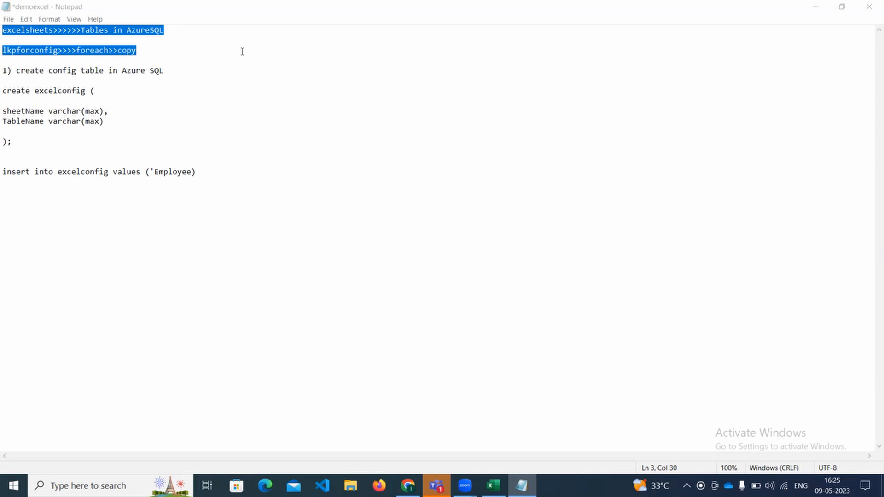
double_click(142, 52)
left_click(5, 47, "shift")
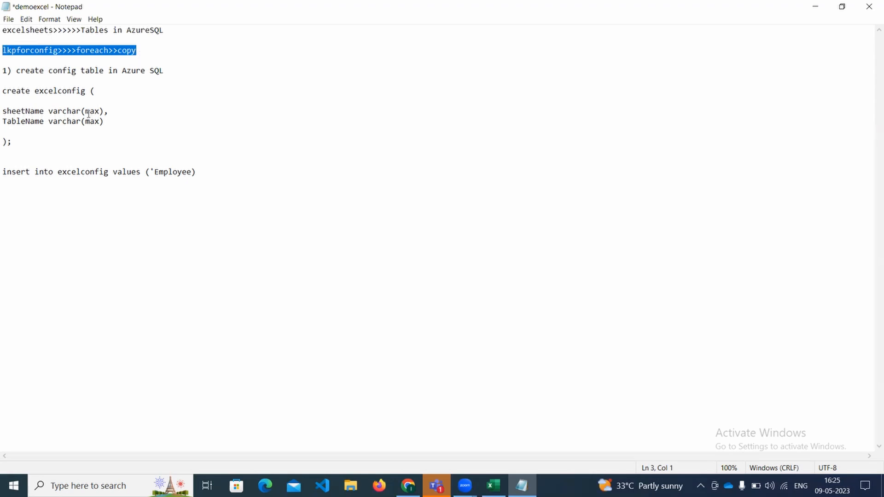
left_click_drag(4, 70, 75, 85)
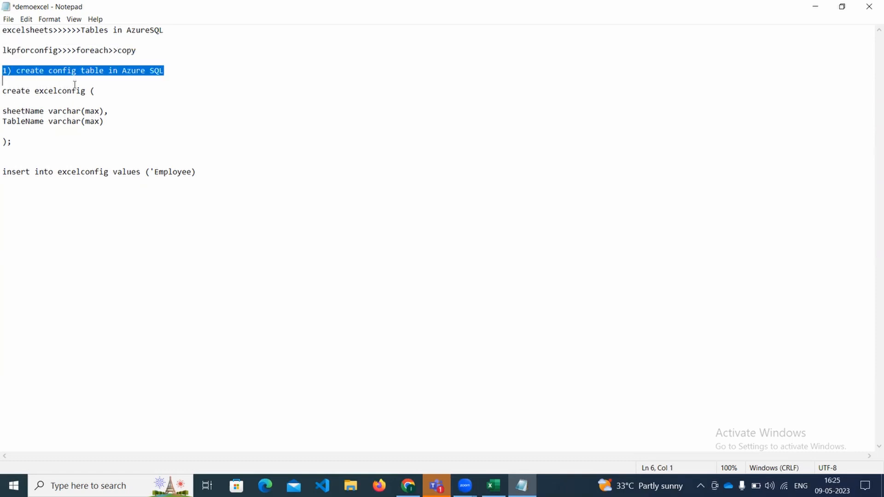
left_click_drag(2, 91, 24, 145)
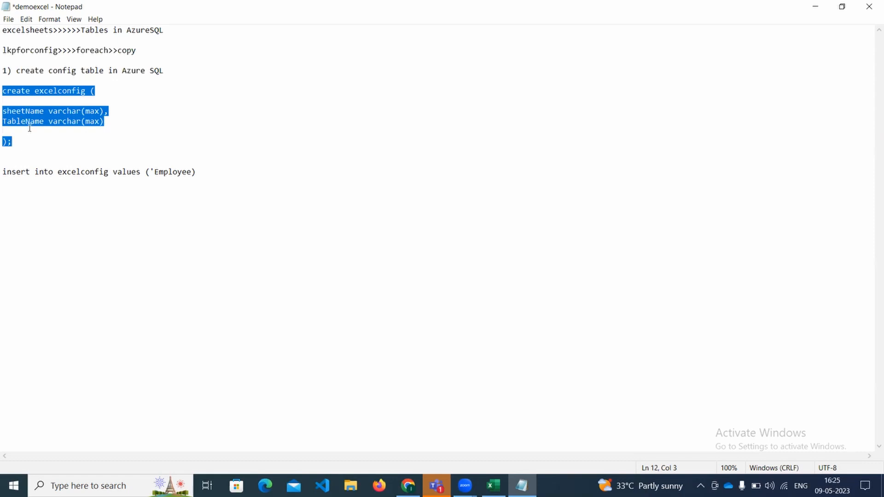
Complete the first value pair of the excelconfig insert statement as ('Employees', 'Tableemp').
left_click_drag(196, 171, 191, 174)
left_click(191, 175)
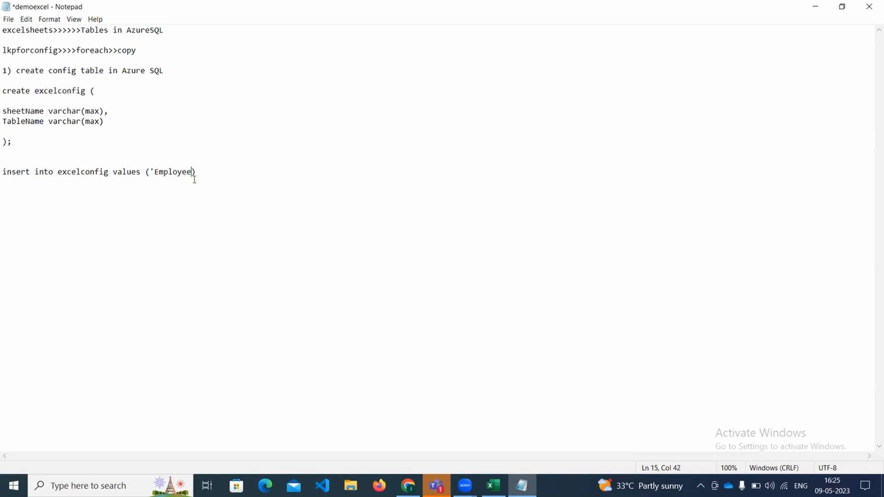
type("',")
left_click(165, 172)
left_click(493, 485)
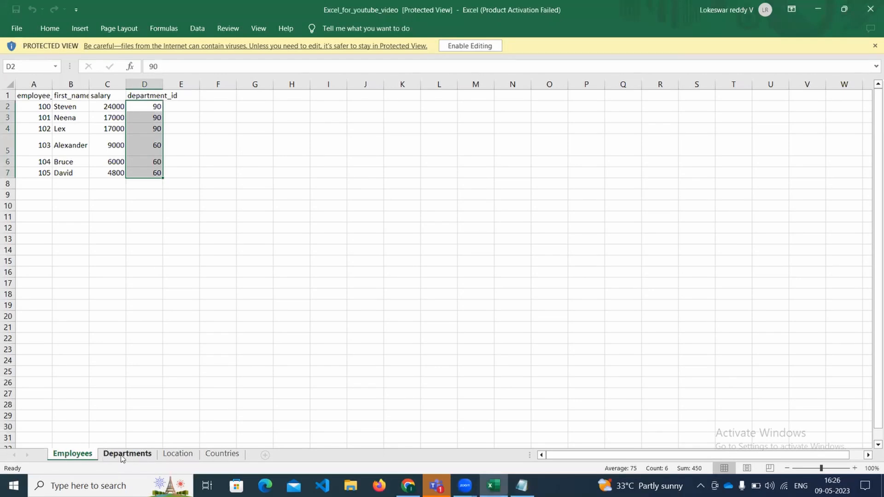
left_click(522, 485)
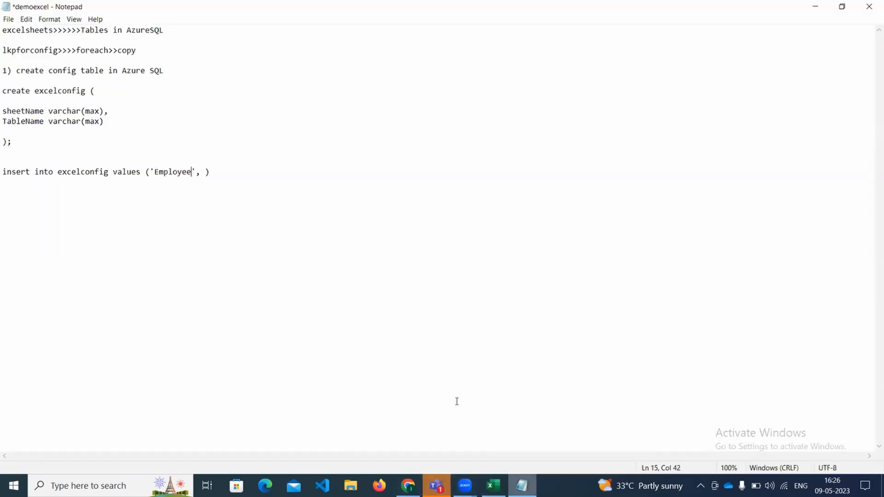
type("s")
key("Right")
key("Right")
type("''")
key("Left")
type("Tableemp")
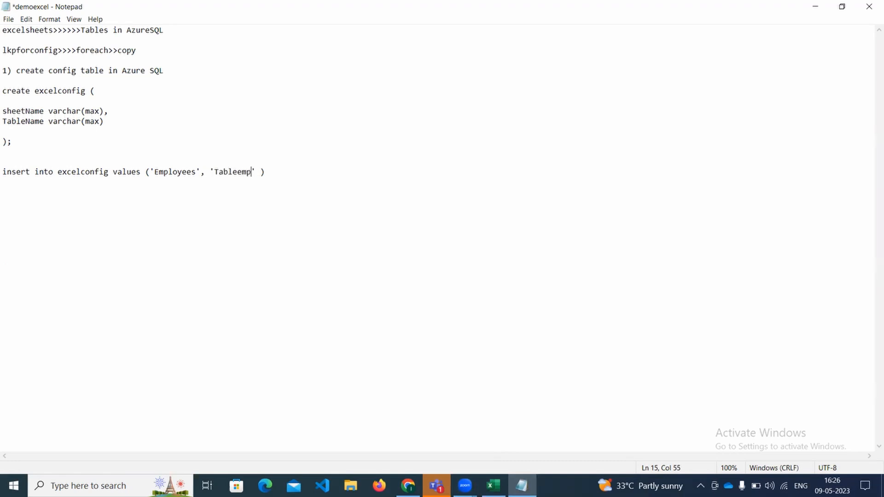
Add a second value pair, ('Departments', 'Tabledept'), to the excelconfig insert statement.
key("Right")
key("Right")
key("Right")
type(", ()")
key("Left")
type("', '")
key("Left")
type("Departments")
key("Right")
type(", ''")
key("Left")
type("Tabledept")
key("Right")
key("Right")
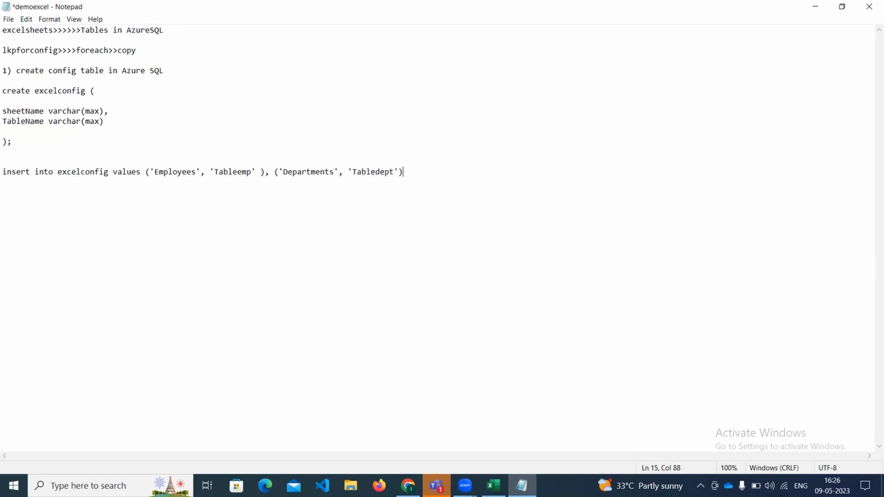
Add the value pairs ('Location', 'TableLoc') and ('Countries', 'Tablecon') to the excelconfig insert statement.
type(", ()")
key("Left")
type("''")
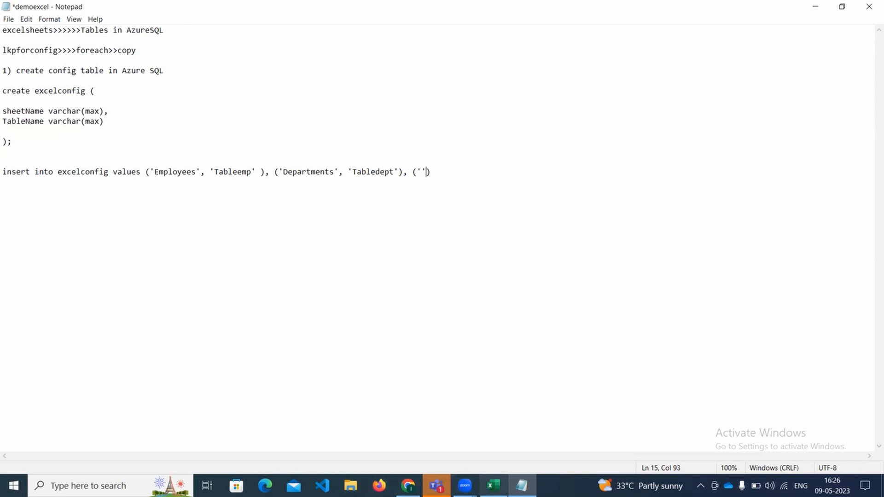
left_click(493, 485)
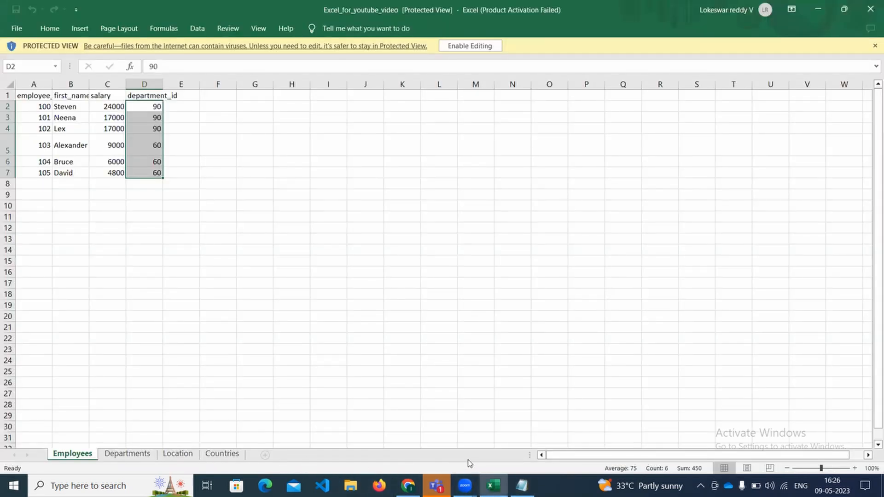
left_click(521, 485)
key("Left")
type("Lo")
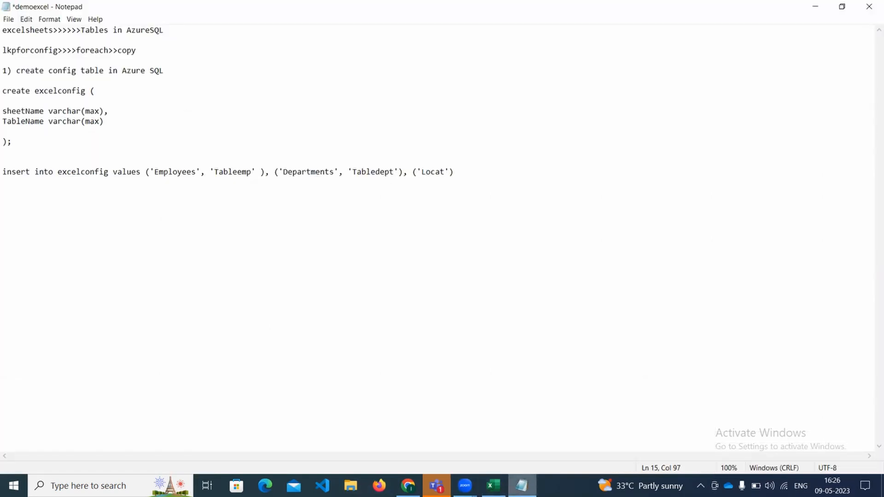
type("on', 'TableLoc'), ('Countries', '")
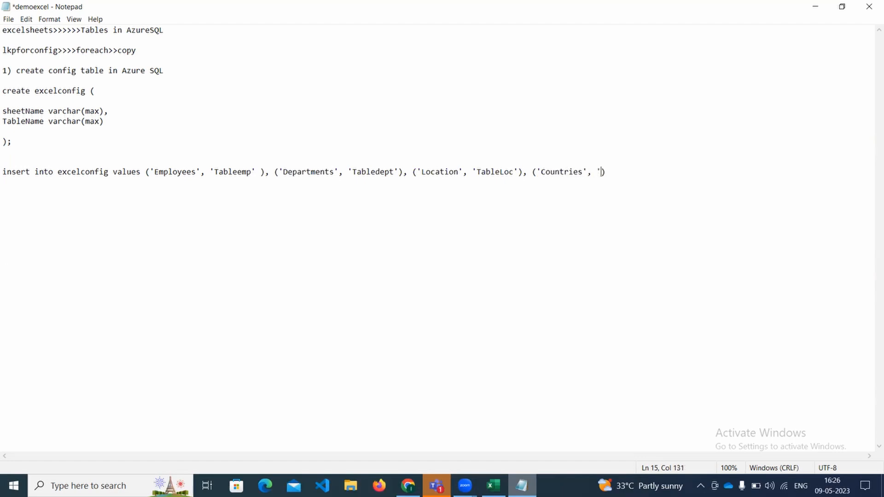
type("Tablecon")
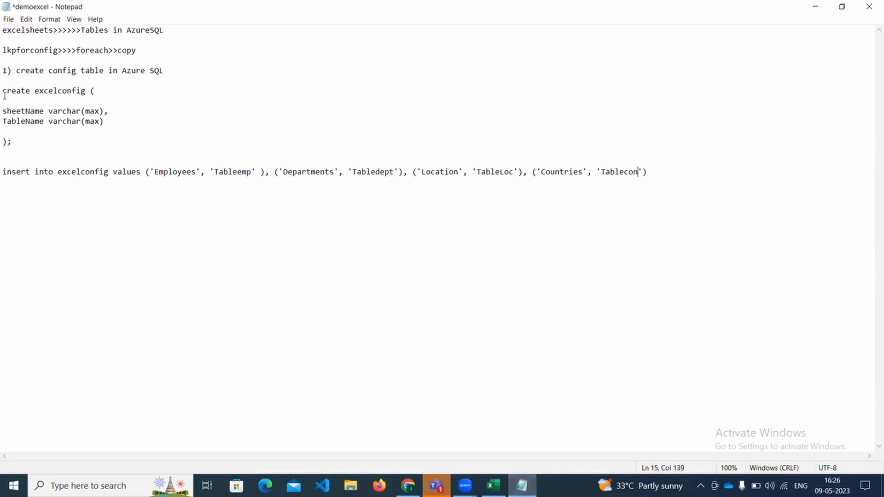
Copy the create and insert statements from the notes and replace the existing Azure SQL query of the orders database with them.
left_click_drag(5, 92, 25, 182)
key("ctrl+c")
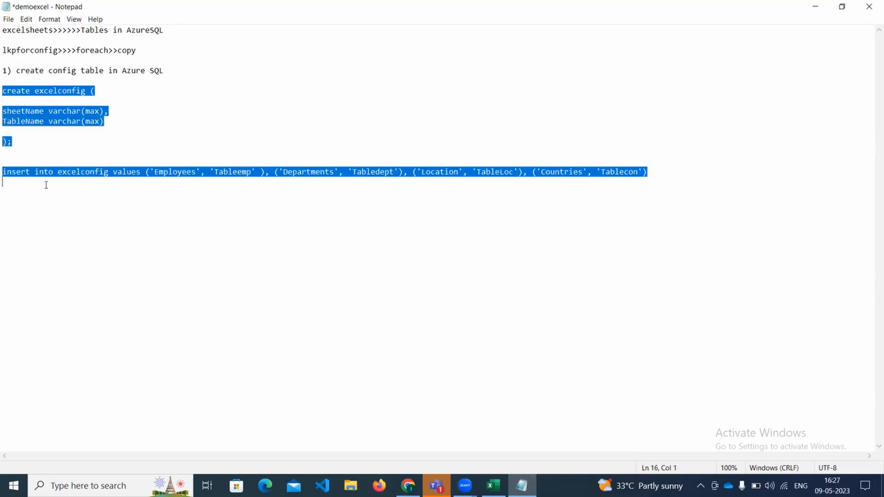
left_click(408, 485)
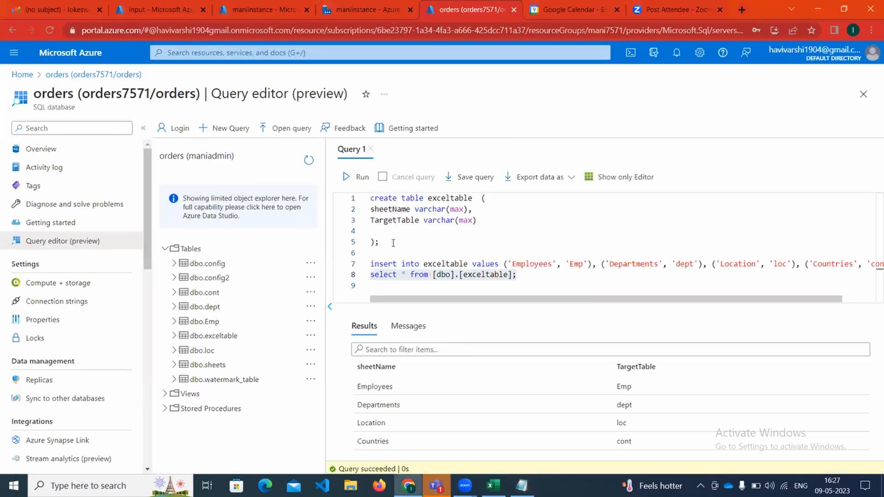
left_click_drag(517, 275, 367, 199)
key("BackSpace")
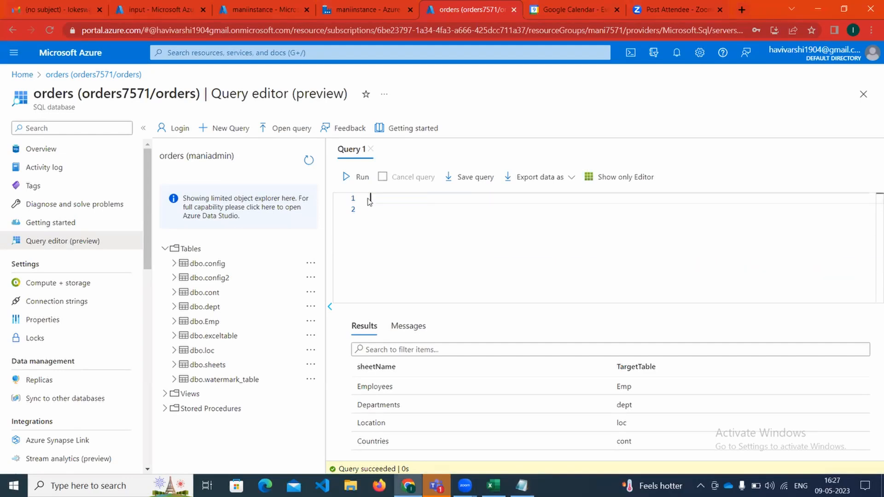
key("ctrl+v")
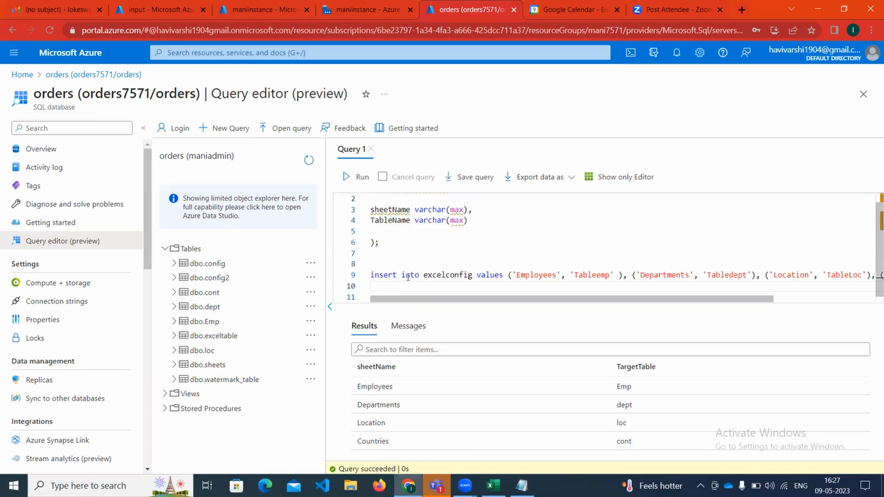
Correct the first statement to "create table excelconfig" and run only the create statement.
scroll(369, 243, "up", 1)
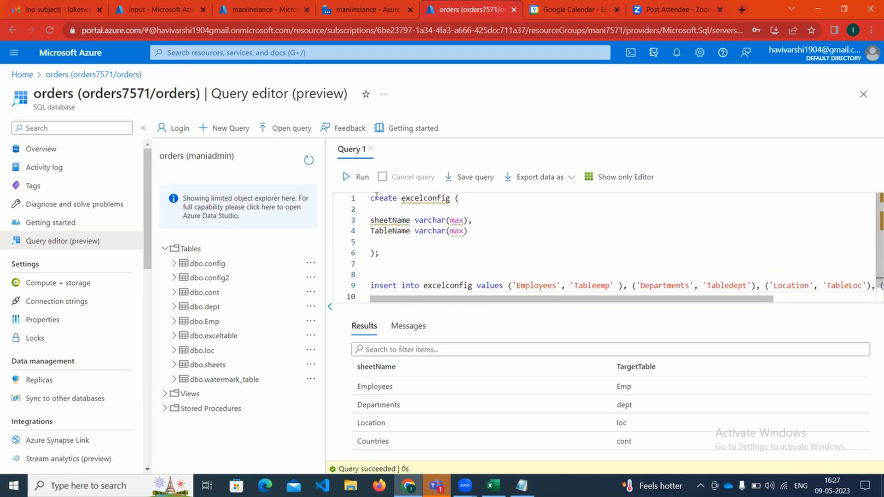
left_click(398, 198)
type("table")
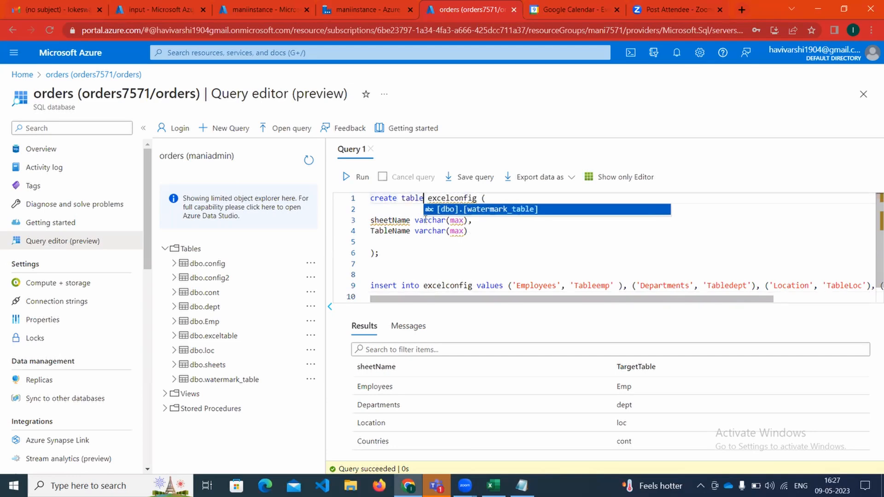
left_click(455, 241)
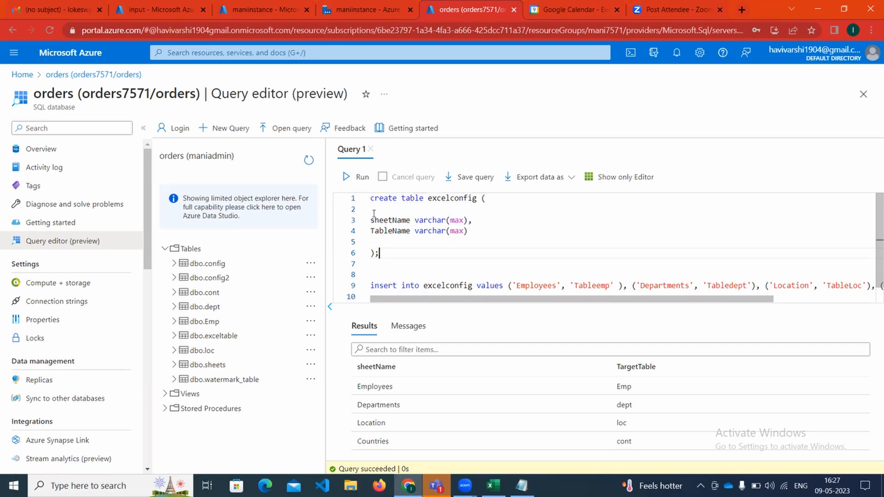
left_click_drag(383, 251, 370, 197)
left_click(355, 177)
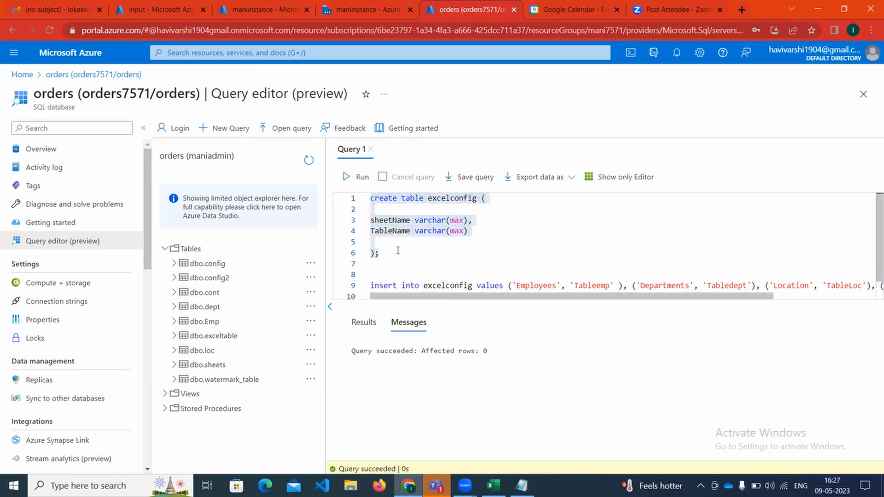
Run only the insert statement that fills excelconfig with the sheet and table names.
scroll(377, 279, "down", 1)
left_click_drag(371, 262, 370, 276)
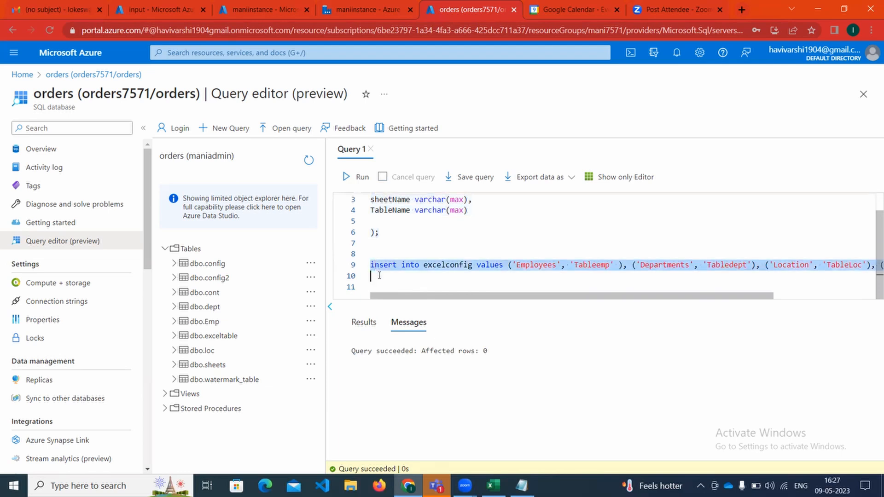
left_click(362, 178)
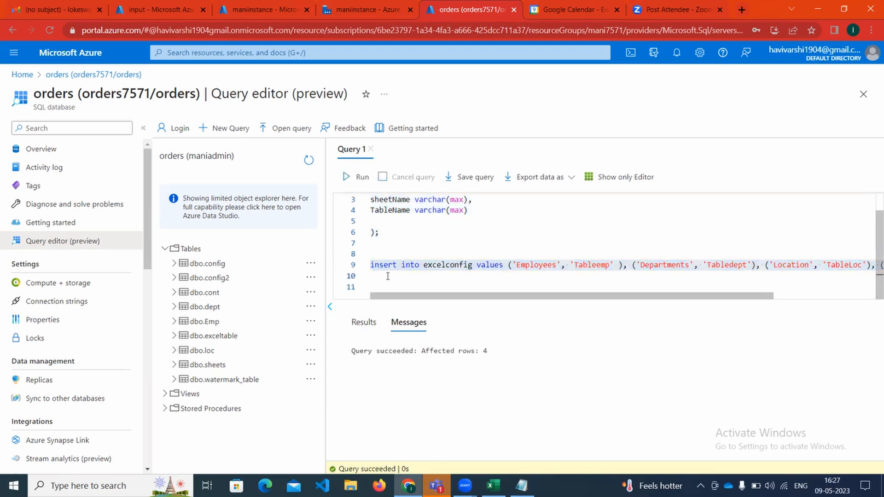
Add the query "select * from excelconfig;" below the insert statement and run it alone.
left_click(388, 276)
key("Return")
key("Return")
type("select *")
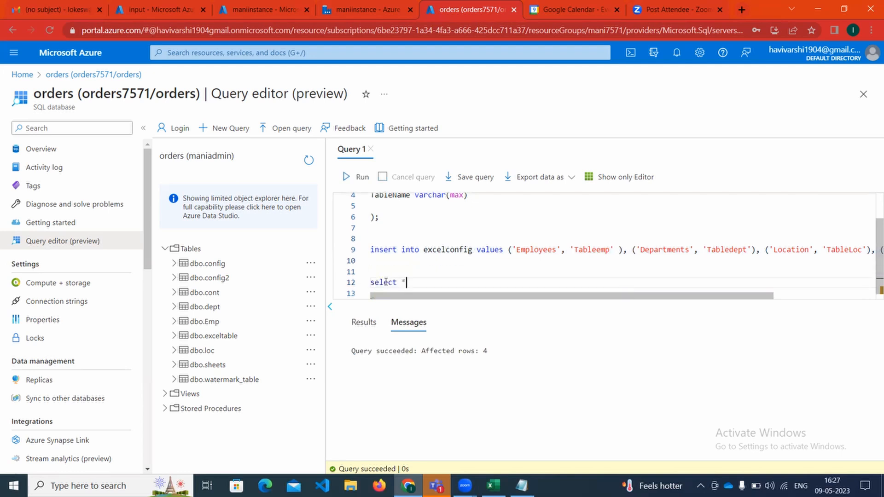
type(" from excelconfig;")
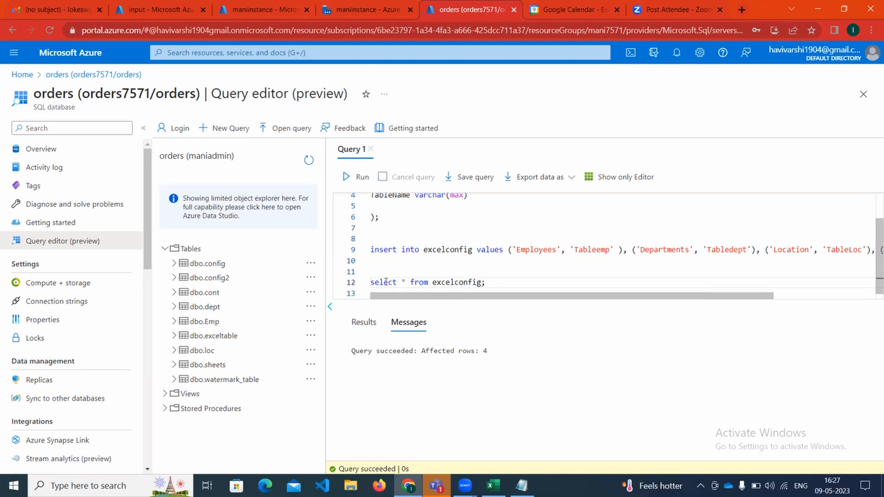
left_click_drag(489, 279, 370, 272)
left_click(359, 177)
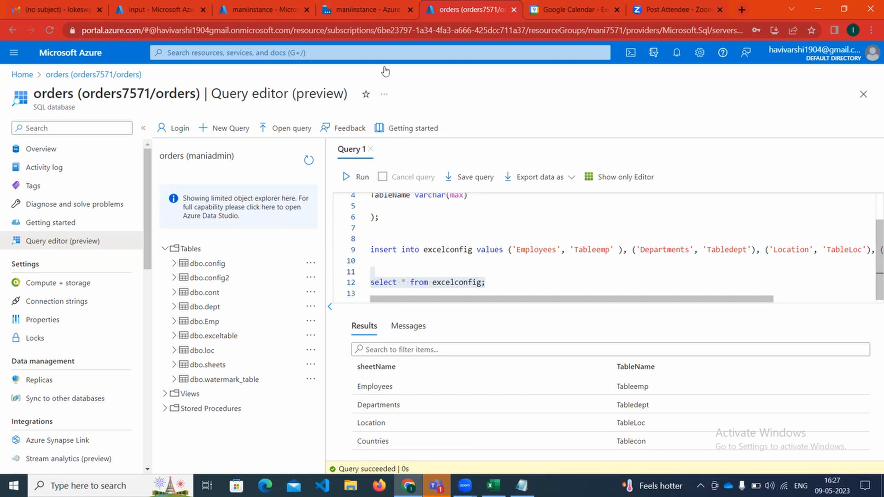
Look up the source file Excel_for_youtube_video.xlsx in the input storage container and select it.
left_click(260, 8)
left_click(328, 5)
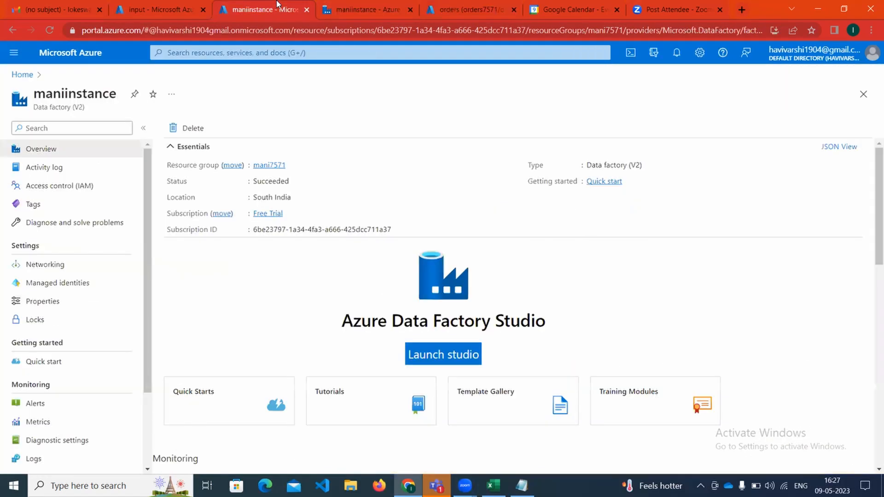
left_click(327, 6)
left_click(264, 5)
key("XF86AudioRaiseVolume")
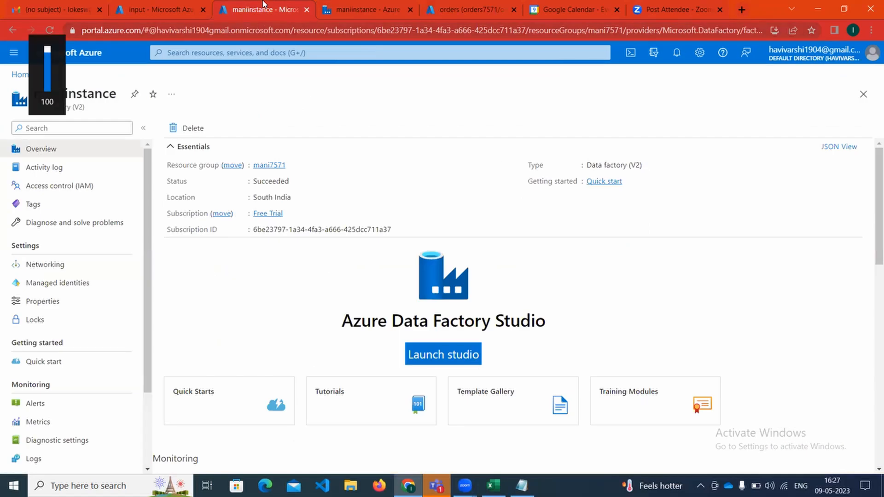
left_click(156, 9)
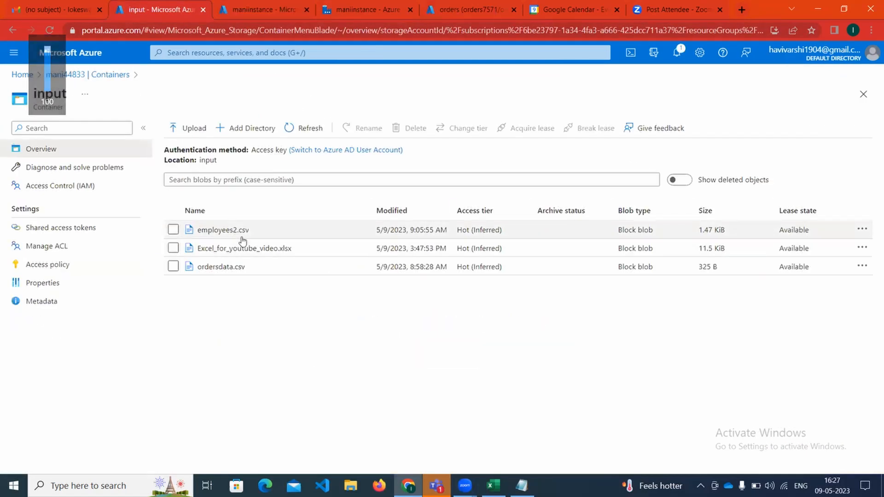
left_click(173, 249)
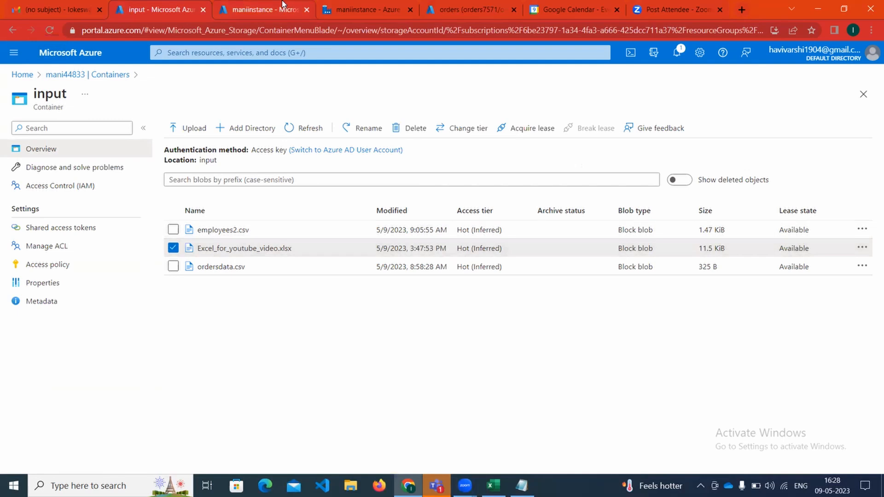
Switch to the maniinstance Data Factory studio and expand its list of factory resources.
left_click(276, 8)
left_click(338, 7)
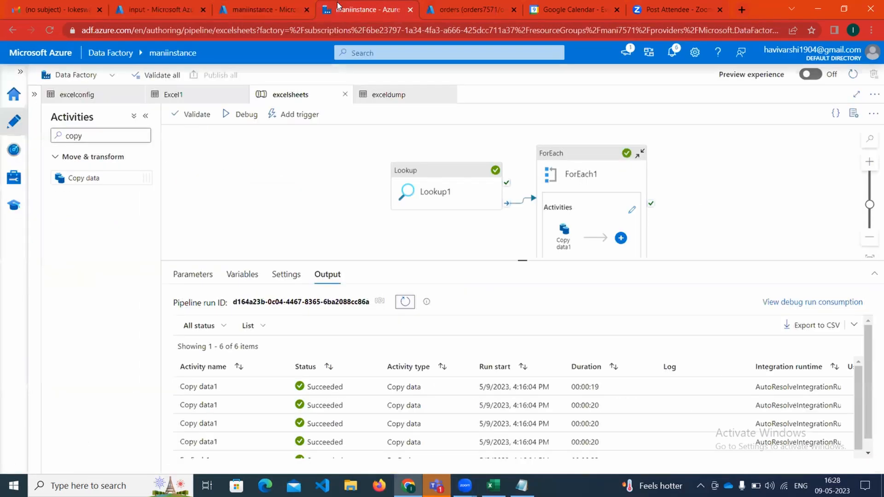
left_click(33, 115)
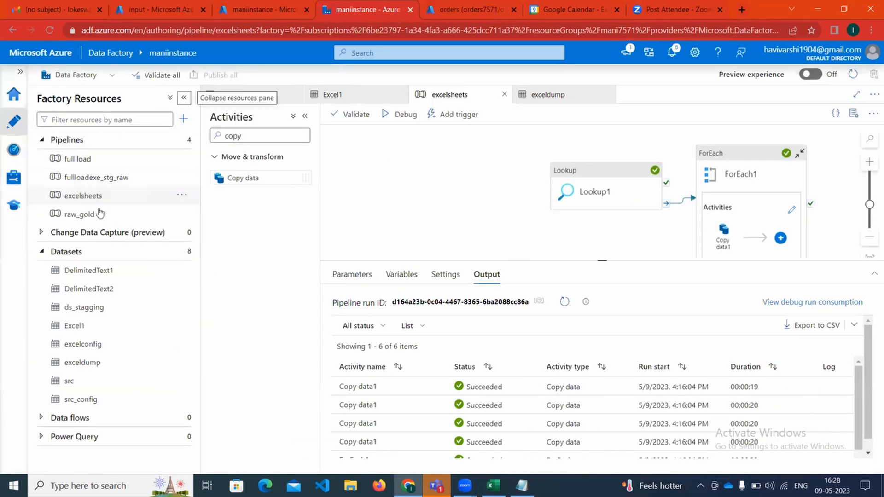
Collapse the Pipelines group in the factory resources and keep the Datasets group expanded.
left_click(41, 139)
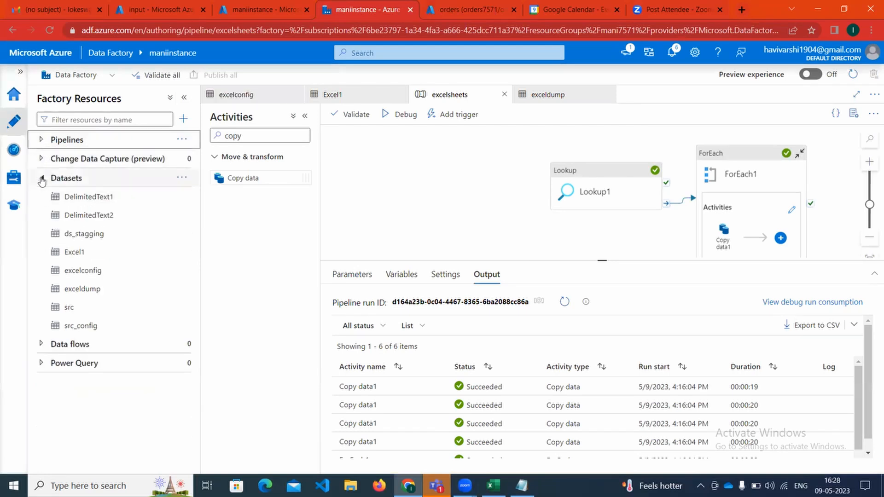
left_click(45, 181)
left_click(42, 179)
left_click(43, 179)
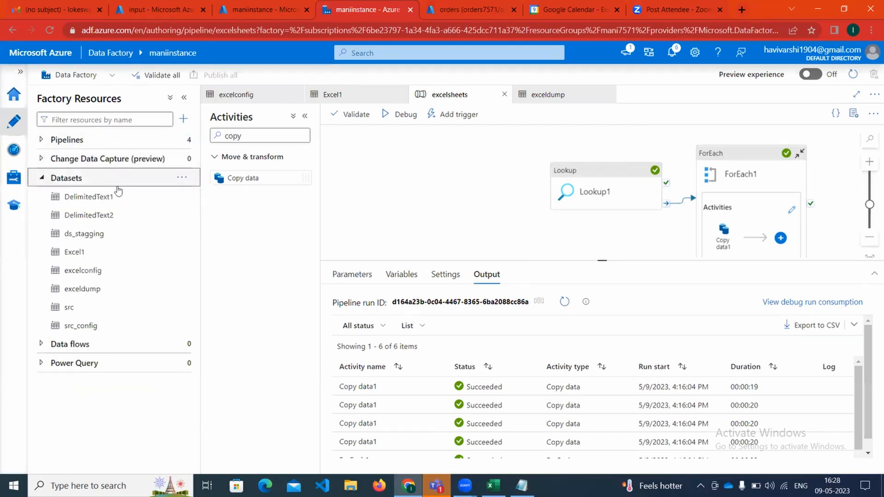
Start a new dataset that uses Azure SQL Database as its data store.
left_click(187, 180)
left_click(216, 192)
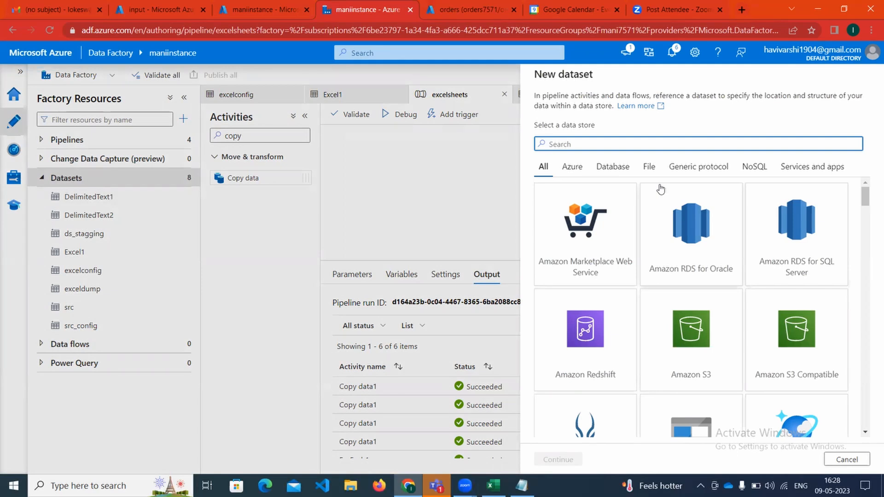
type("az")
scroll(661, 191, "down", 4)
key("BackSpace")
key("BackSpace")
type("sql")
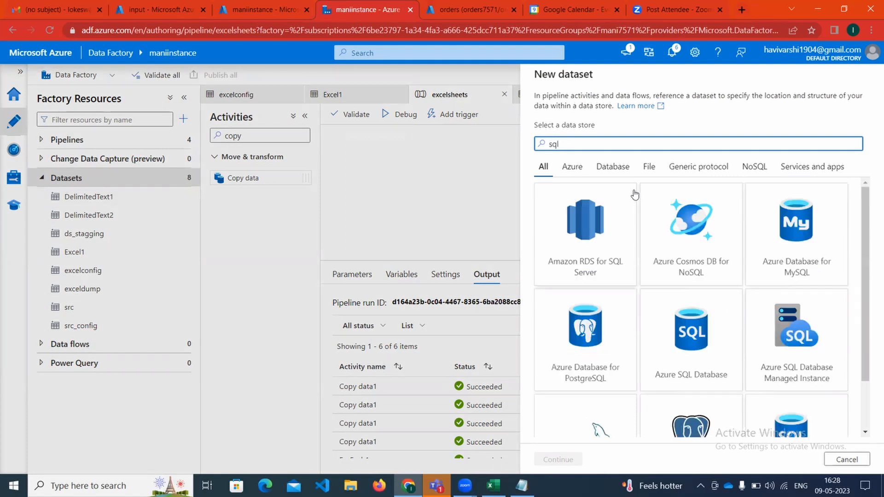
scroll(674, 249, "down", 2)
left_click(682, 283)
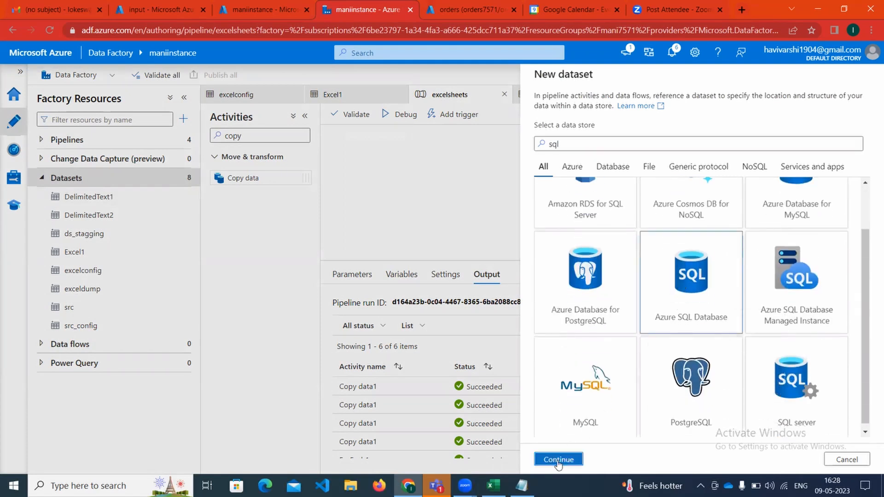
left_click(558, 460)
Name the new dataset configexcel and assign it the AzureSqlDatabase linked service.
left_click(616, 111)
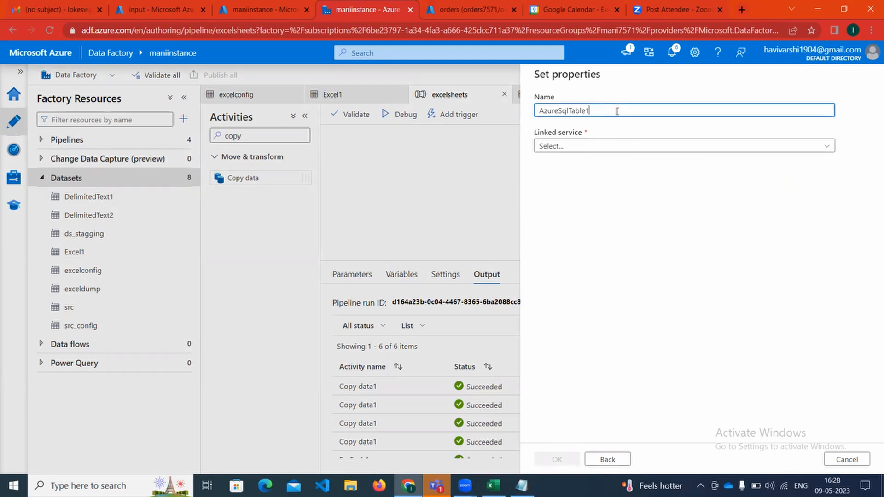
key("BackSpace")
key("BackSpace")
key("BackSpace")
key("BackSpace")
key("BackSpace")
key("BackSpace")
key("BackSpace")
key("BackSpace")
key("BackSpace")
key("BackSpace")
key("BackSpace")
key("BackSpace")
key("BackSpace")
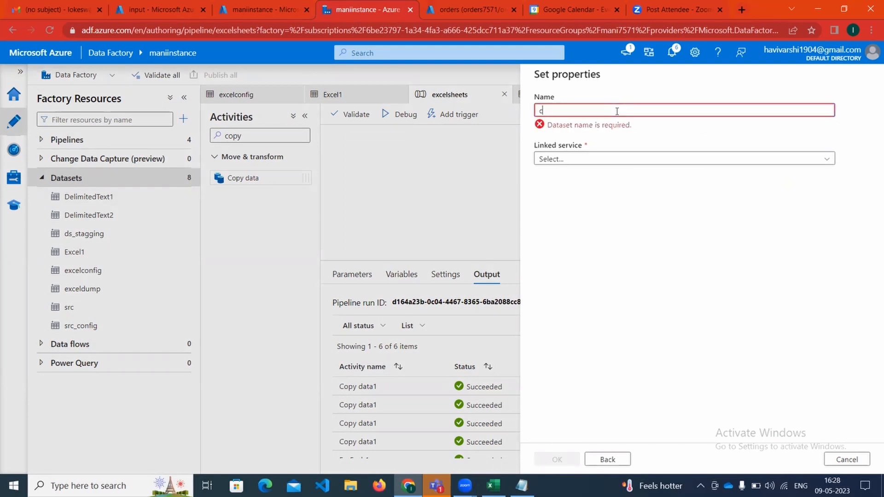
type("configexcel")
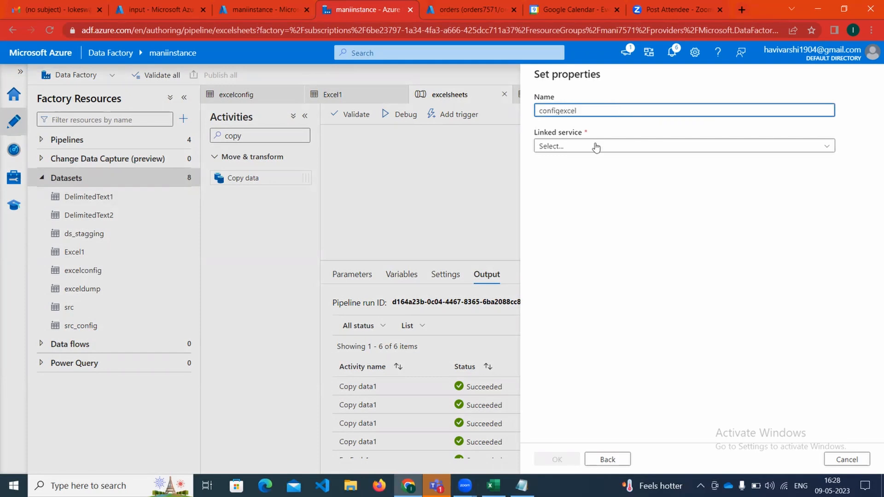
left_click(595, 146)
left_click(593, 219)
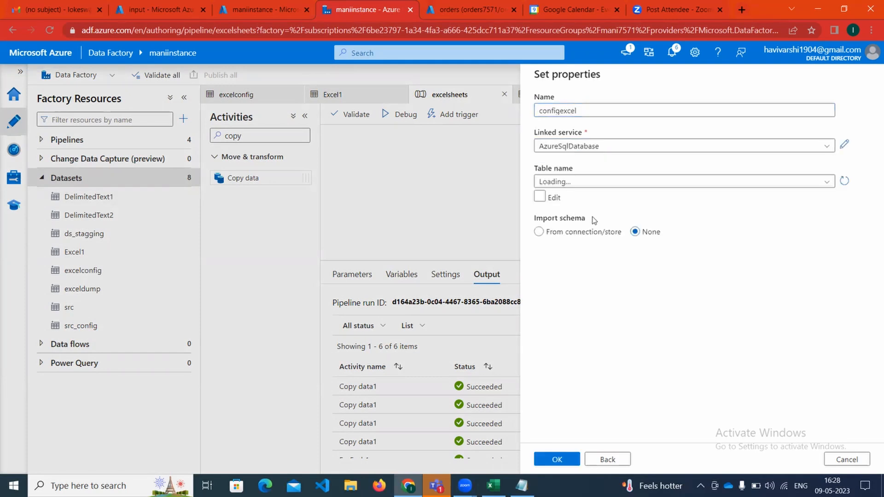
left_click(541, 196)
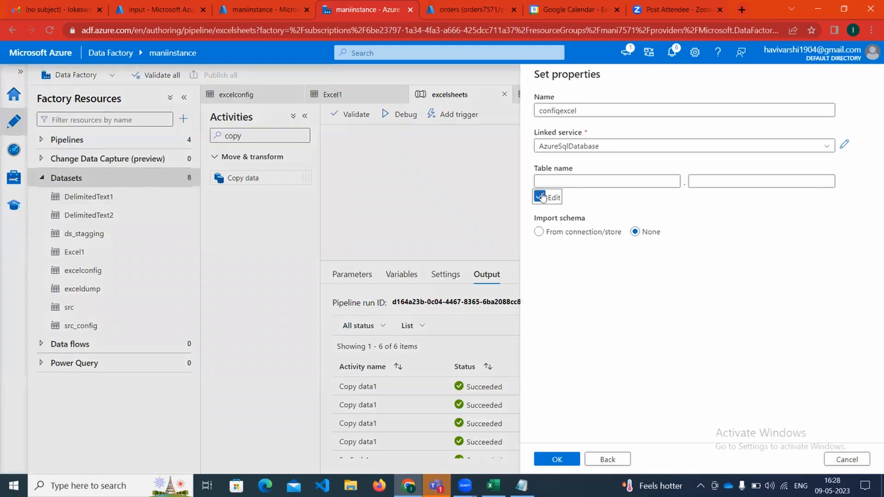
left_click(610, 180)
left_click(726, 182)
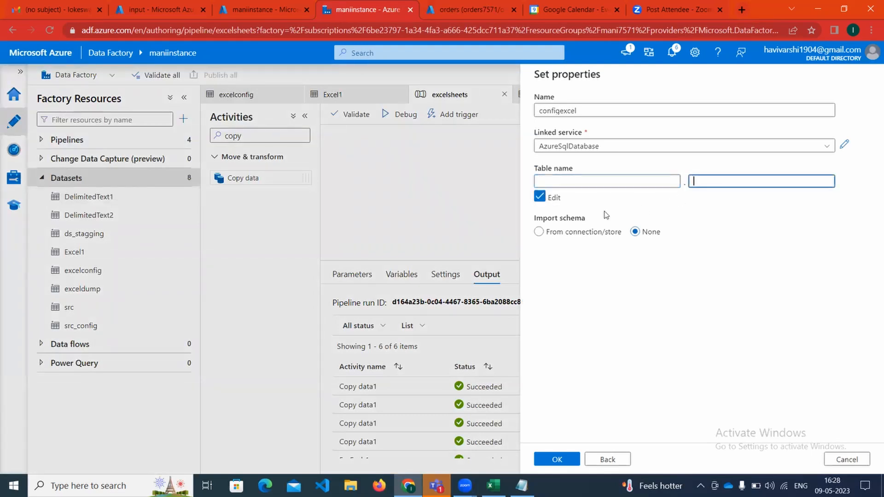
left_click(539, 197)
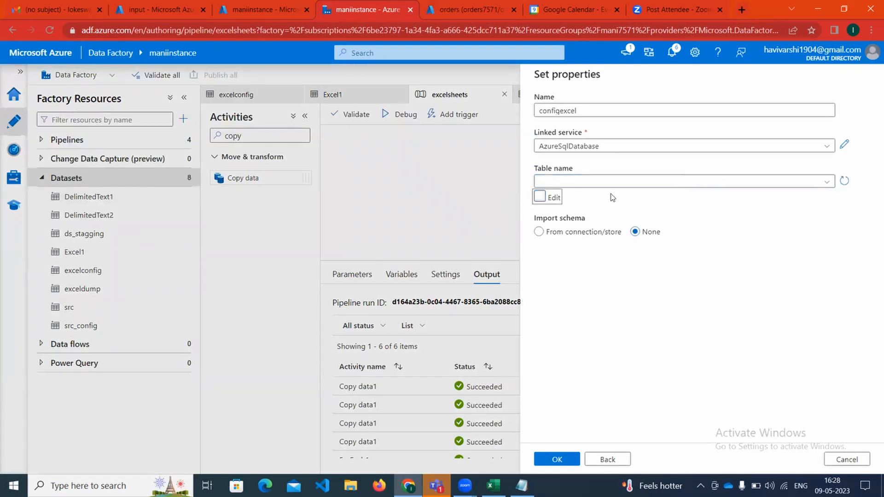
Choose dbo.excelconfig as the table of the configexcel dataset and create the dataset.
left_click(635, 184)
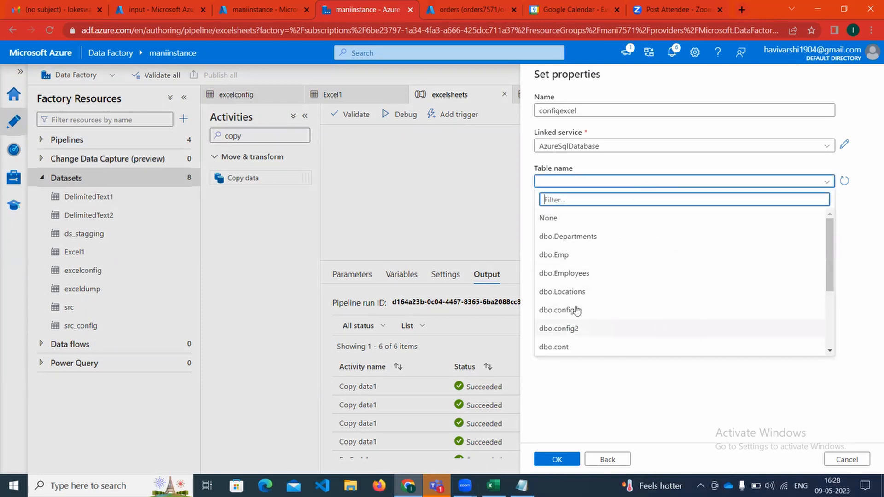
scroll(578, 285, "down", 2)
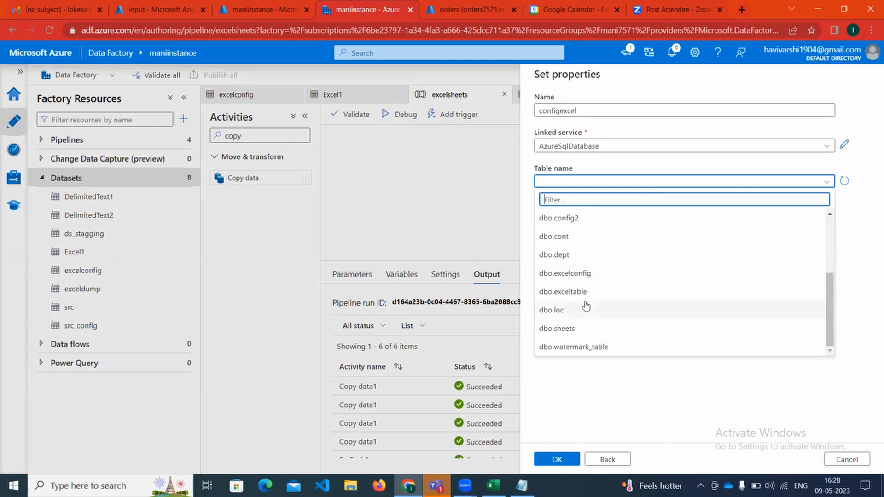
left_click(581, 276)
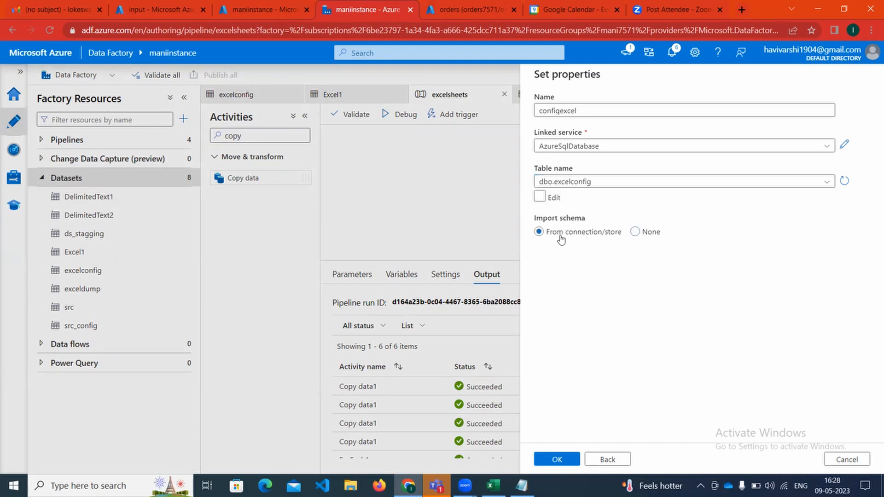
left_click(558, 460)
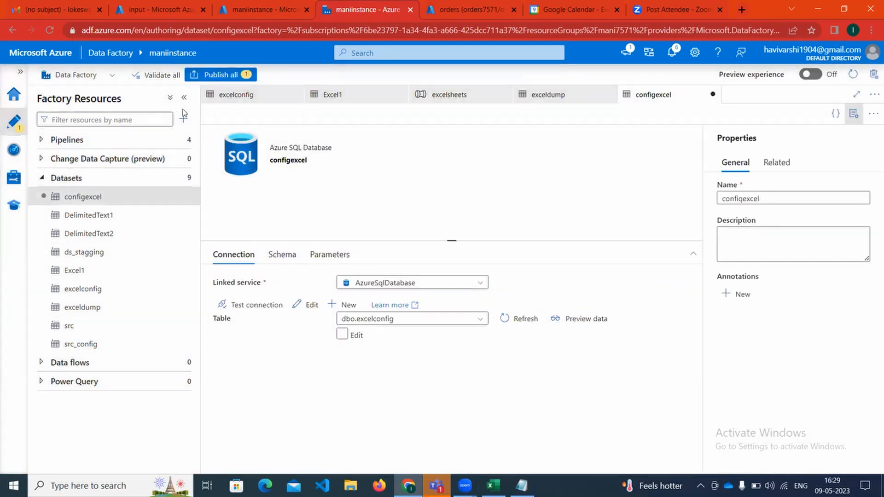
Start another new dataset on Azure Data Lake Storage Gen2 with the Excel format.
left_click(186, 182)
left_click(209, 193)
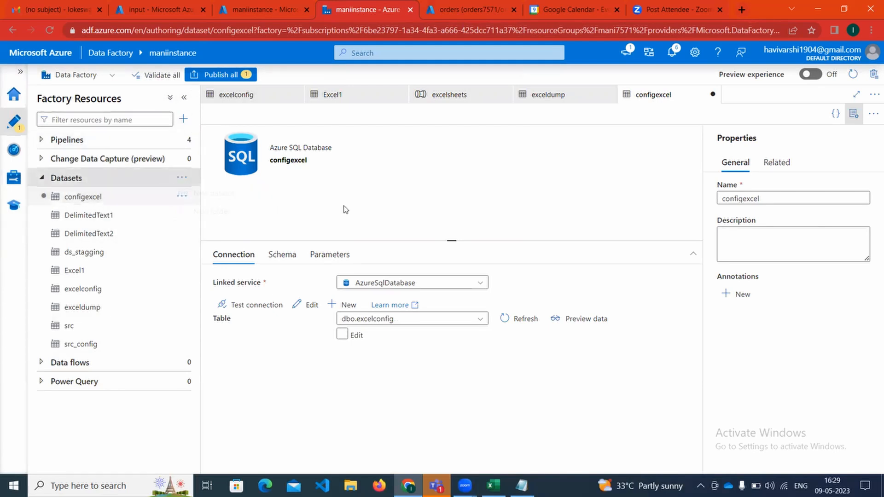
scroll(694, 368, "down", 5)
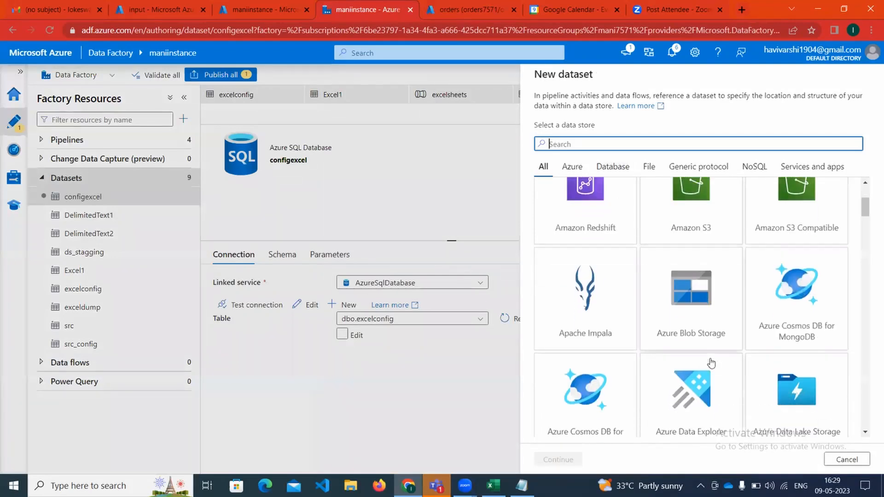
scroll(695, 375, "down", 2)
left_click(584, 363)
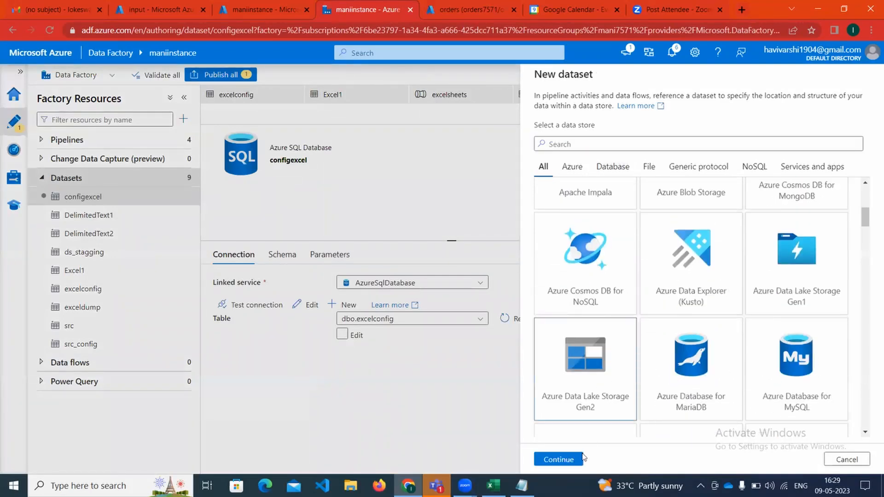
left_click(558, 459)
left_click(578, 297)
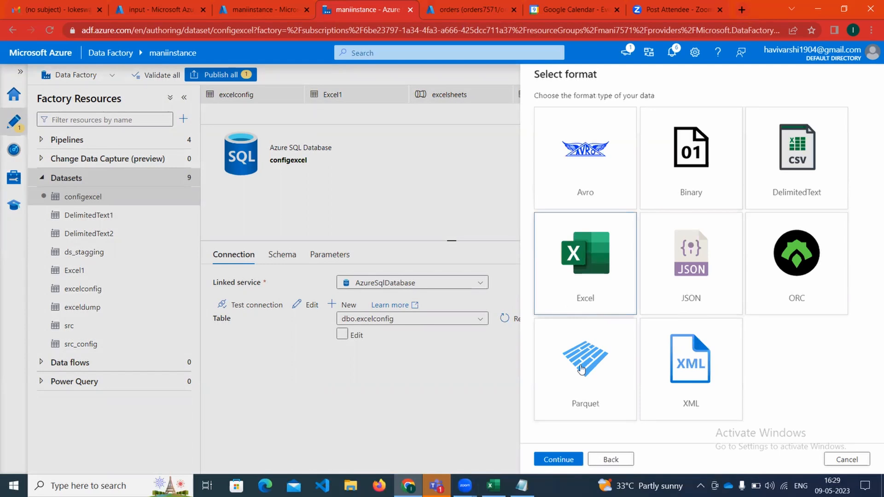
left_click(552, 460)
Name the Excel dataset srcExcel and assign it the AzureDataLakeStorage2 linked service.
left_click(593, 115)
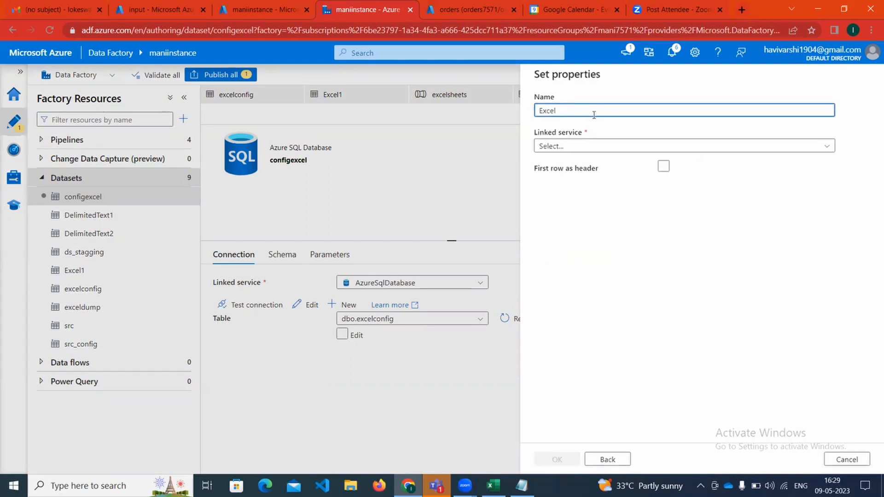
type("src")
left_click(591, 146)
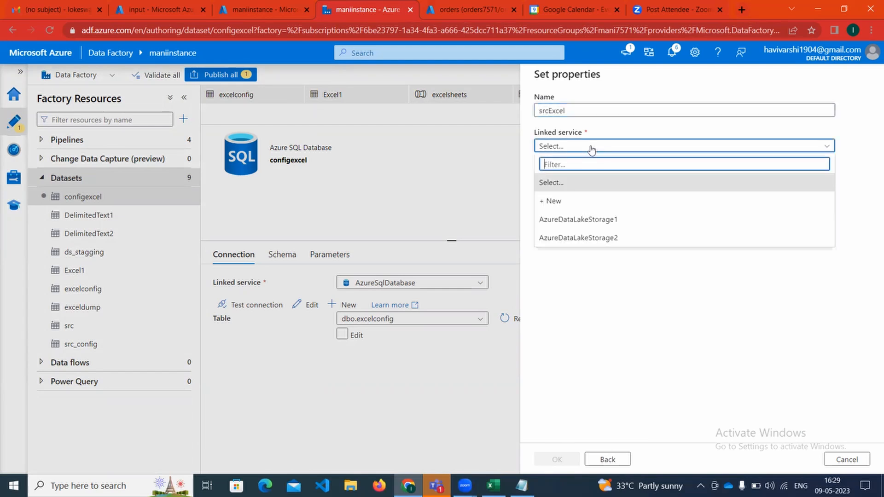
left_click(583, 237)
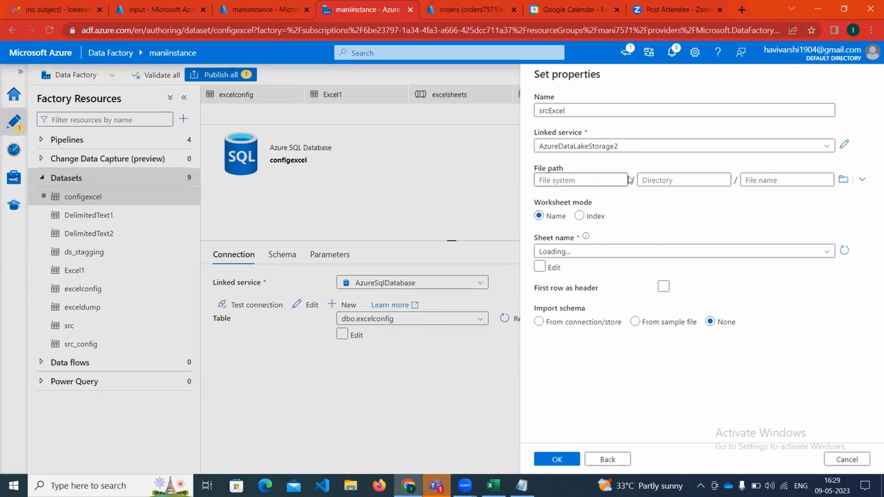
Point srcExcel to Excel_for_youtube_video.xlsx in the input folder and create it with the first row as header.
left_click(842, 179)
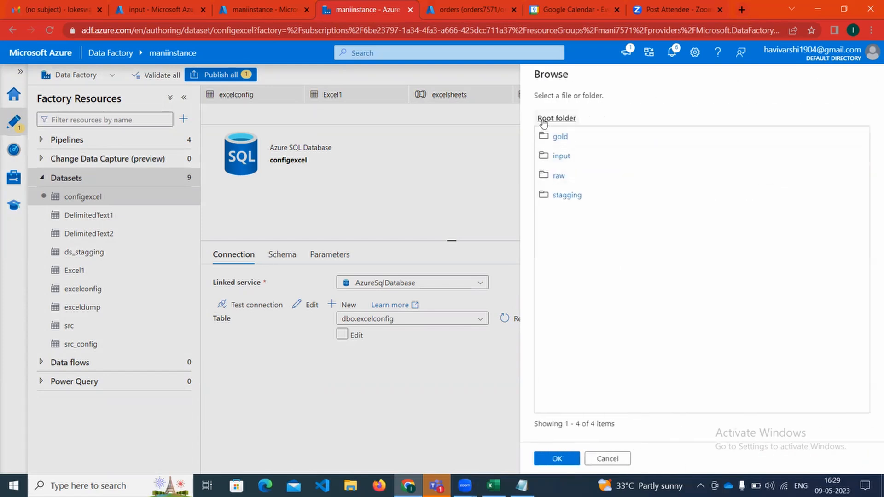
left_click(547, 158)
left_click(561, 157)
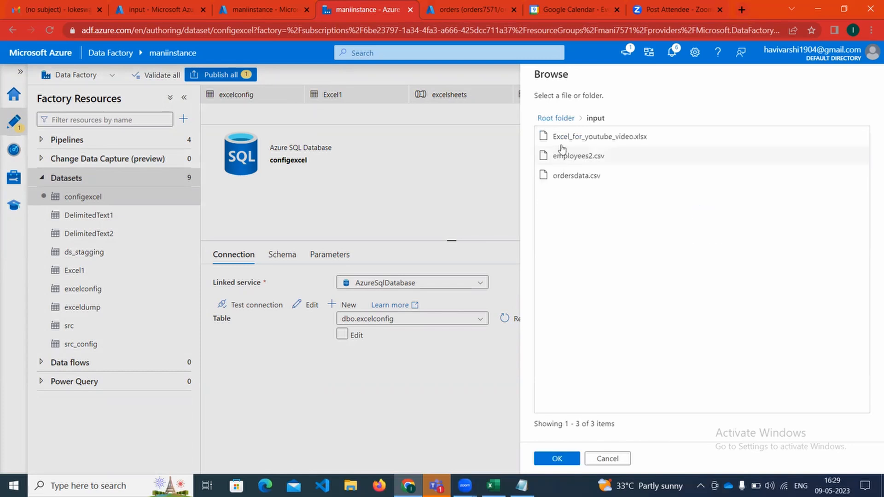
left_click(557, 459)
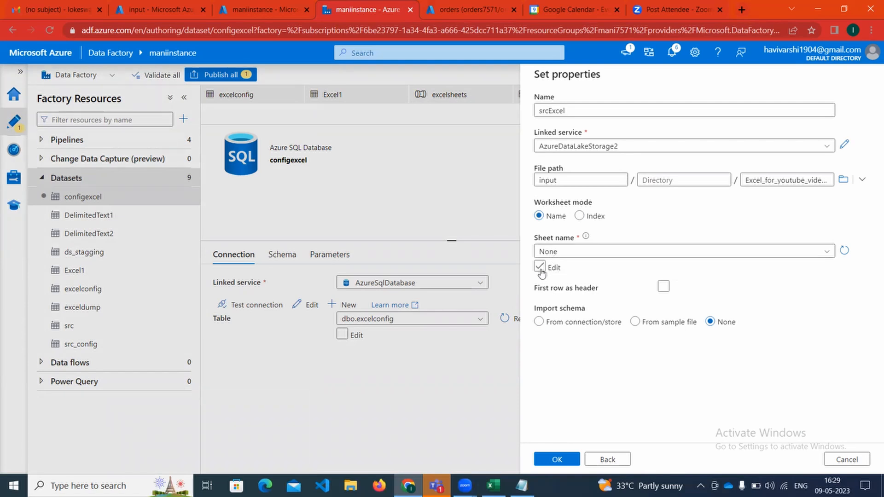
left_click(663, 287)
left_click(562, 460)
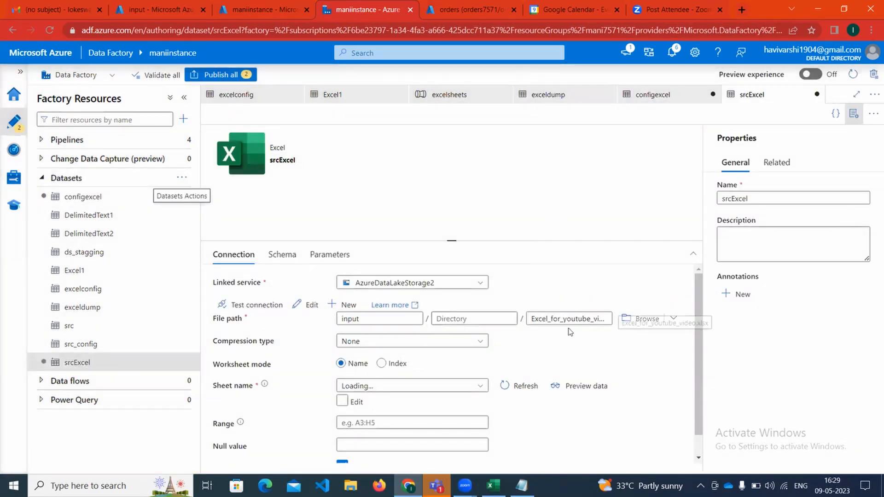
Add a String parameter named sheetName to the srcExcel dataset.
scroll(422, 365, "down", 1)
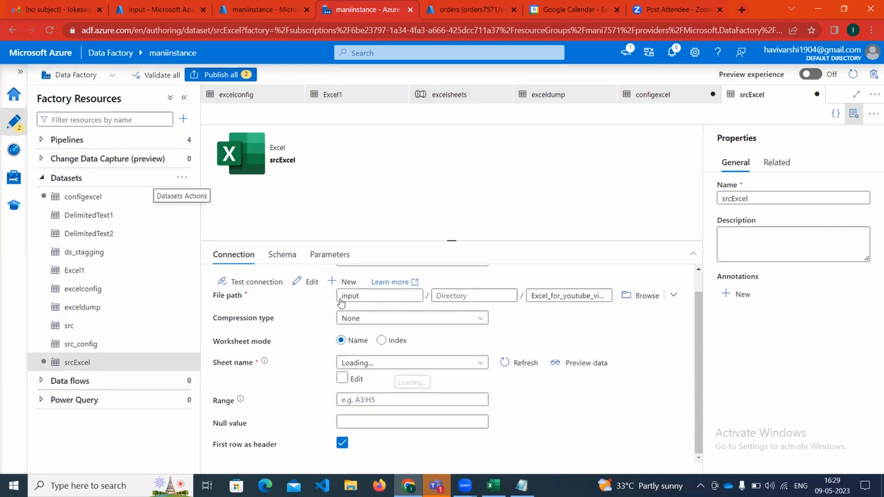
left_click(330, 254)
left_click(230, 287)
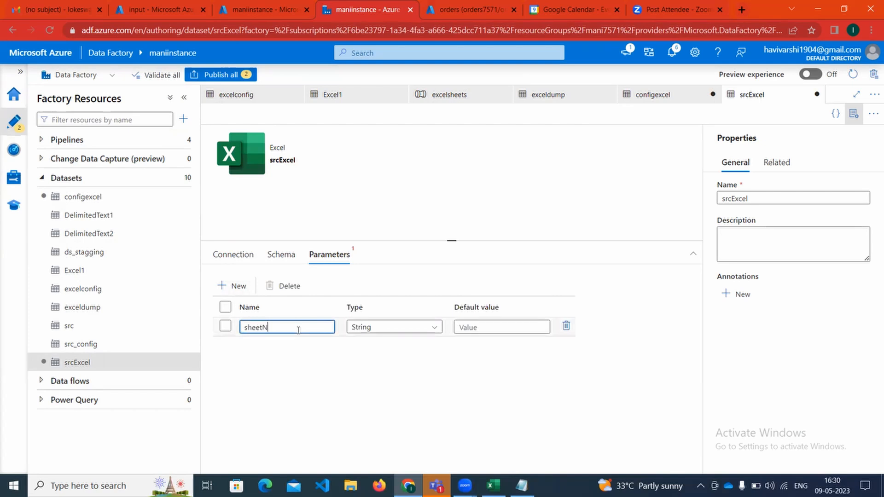
left_click(233, 256)
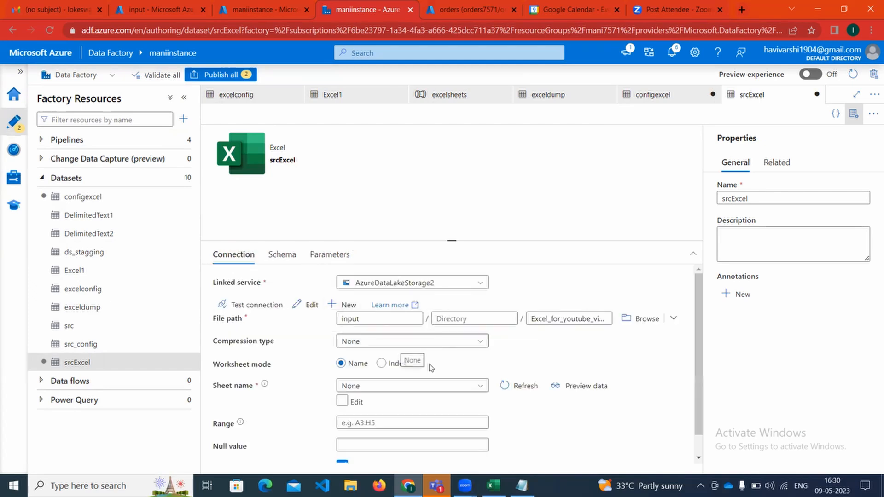
scroll(384, 387, "down", 1)
left_click(389, 365)
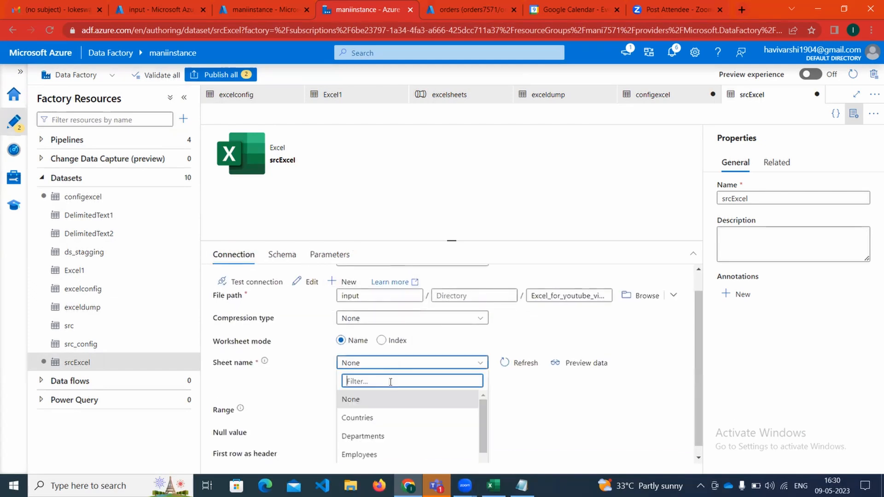
left_click(445, 396)
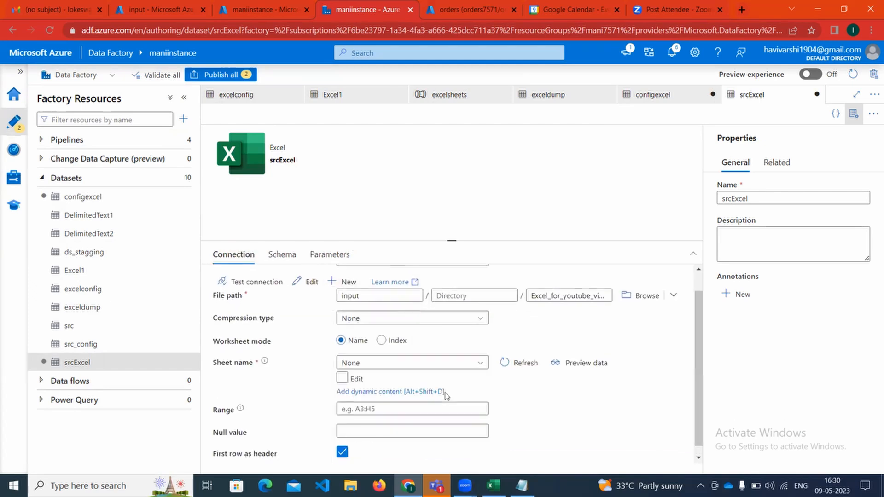
left_click(408, 367)
left_click(402, 392)
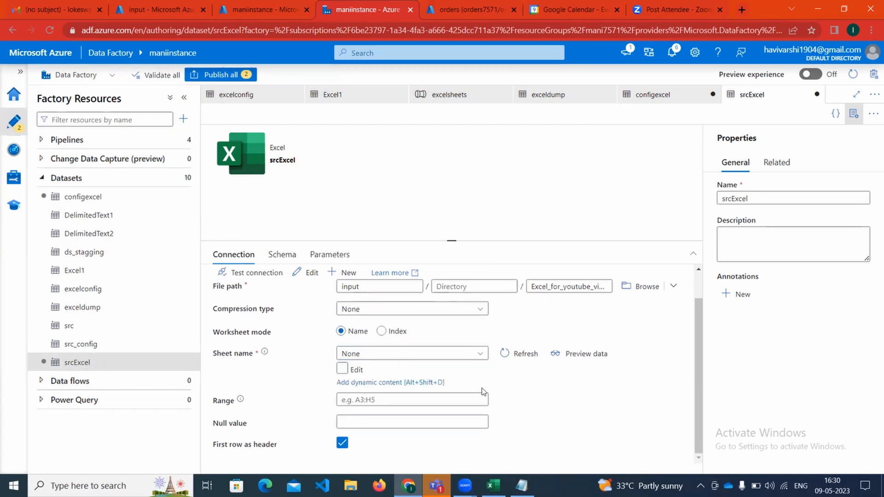
left_click(381, 383)
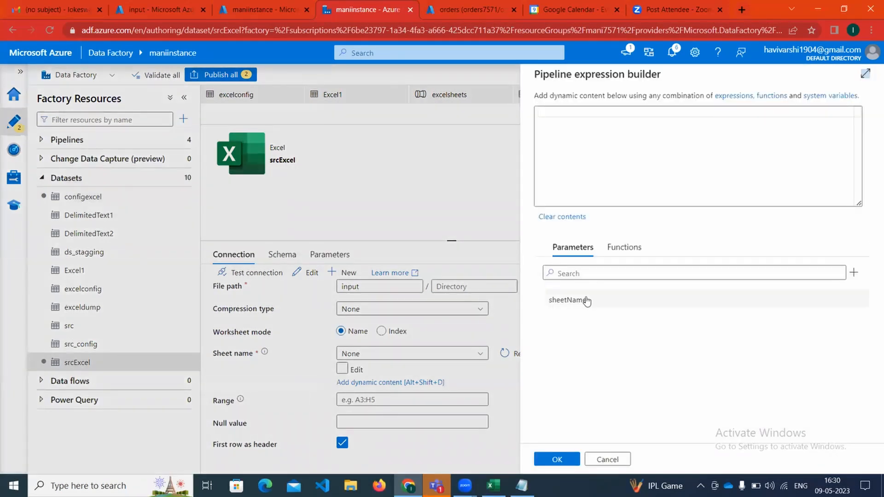
left_click(586, 300)
left_click(556, 459)
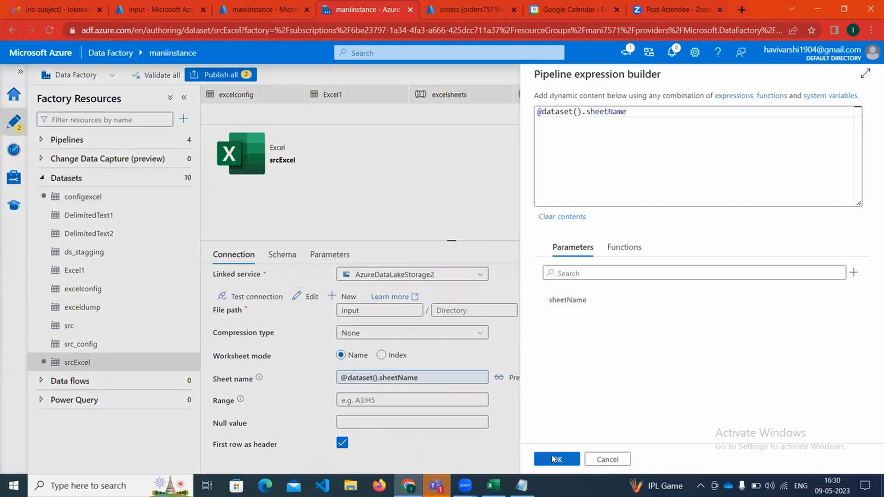
Publish the pending configexcel and srcExcel datasets.
left_click(245, 77)
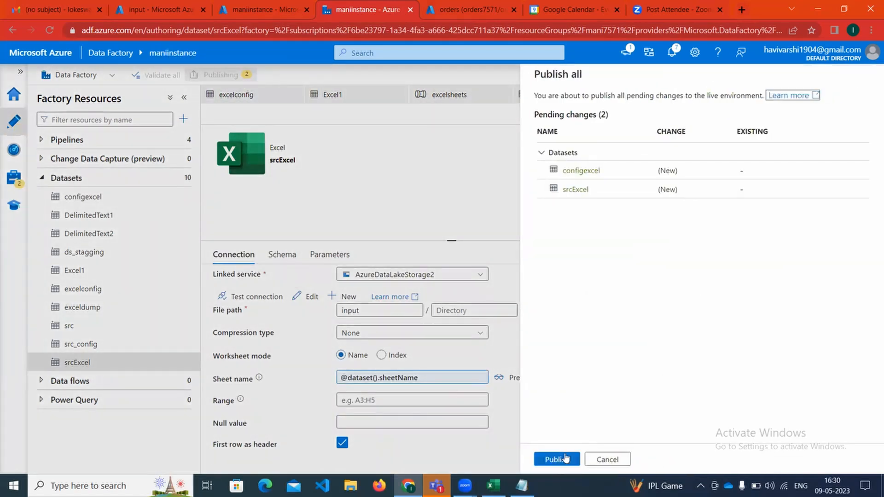
left_click(556, 459)
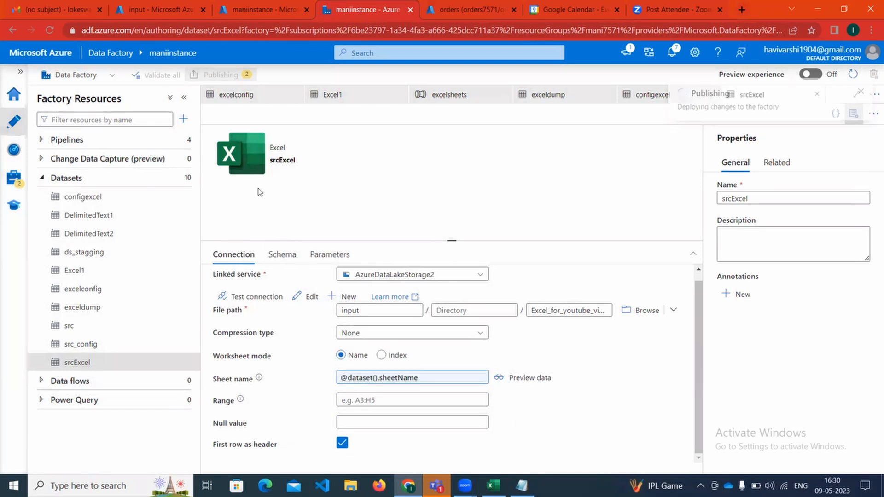
Open the excelsheets pipeline and delete its existing Lookup1 and ForEach1 activities.
left_click(139, 140)
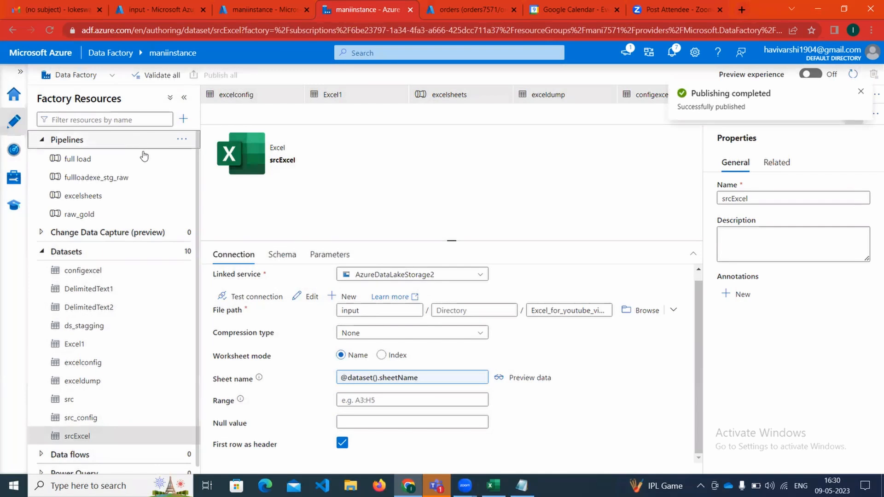
left_click(138, 202)
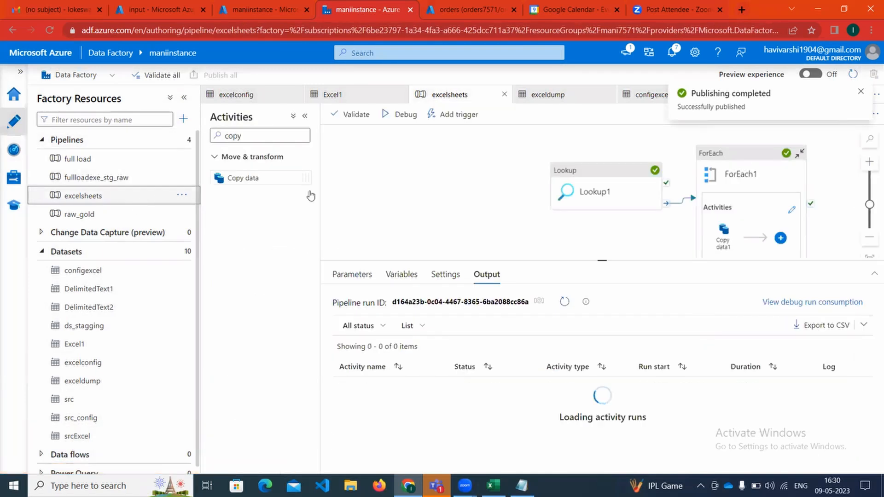
left_click_drag(635, 200, 489, 192)
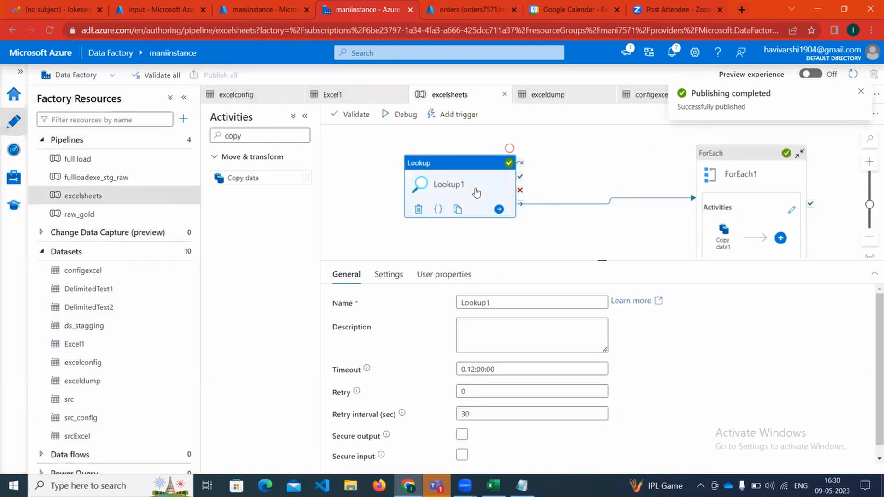
right_click(476, 189)
left_click(497, 233)
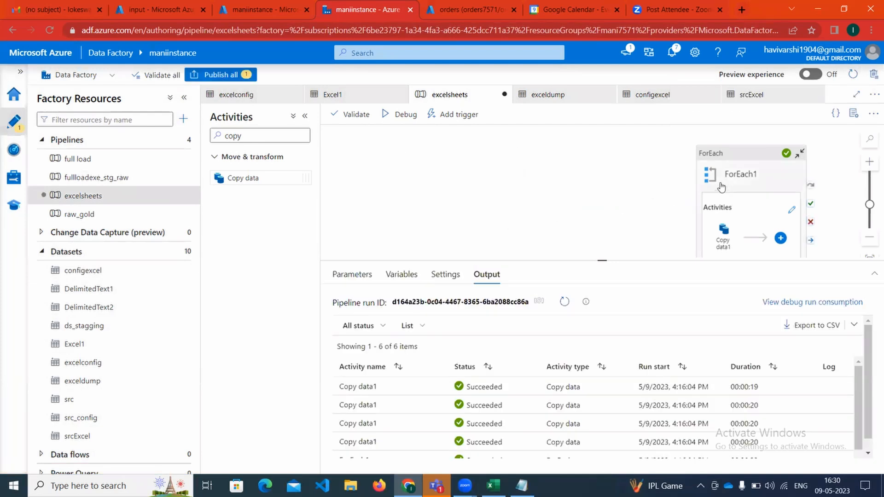
left_click(759, 177)
left_click_drag(551, 161, 551, 162)
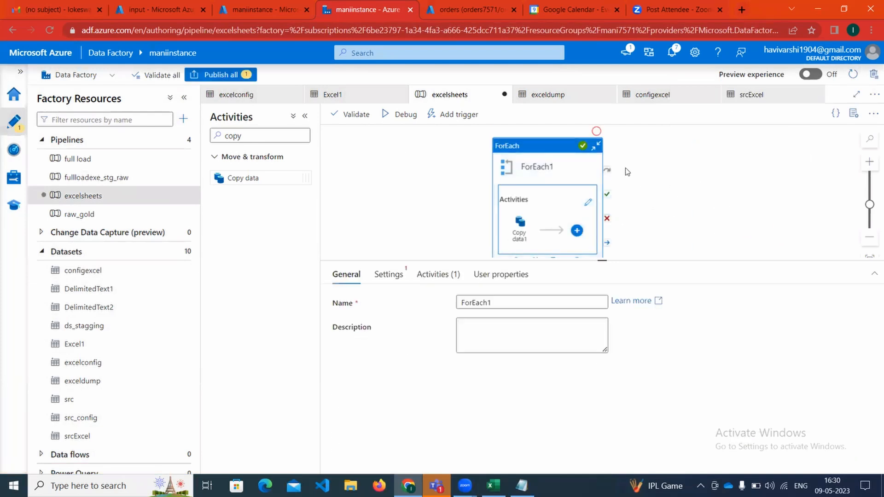
right_click(543, 174)
left_click(569, 222)
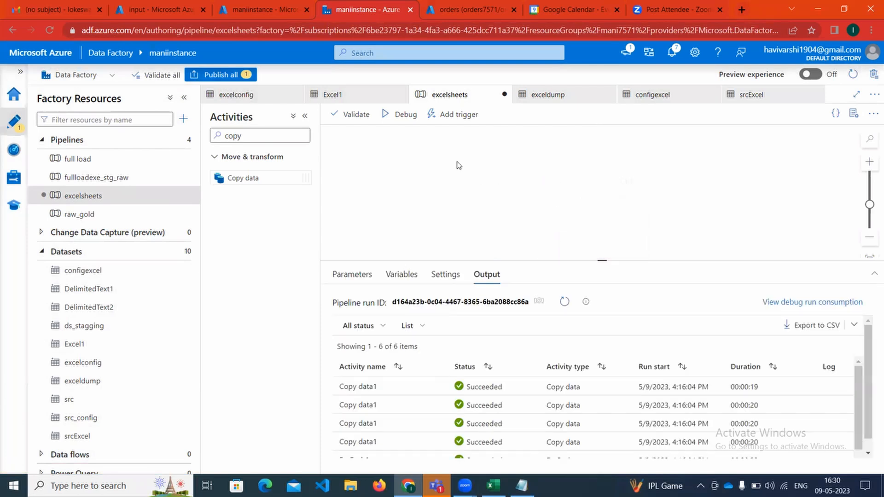
Find the Lookup activity and add it to the empty excelsheets pipeline canvas.
left_click(286, 139)
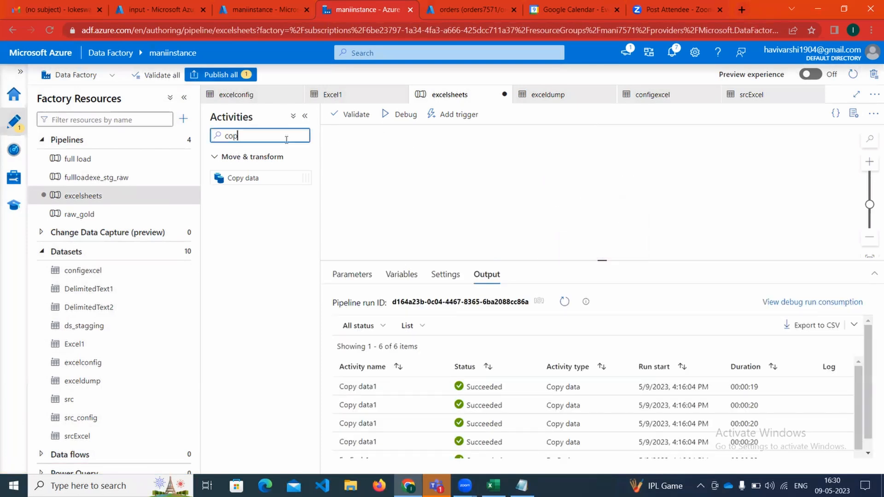
key("BackSpace")
key("BackSpace")
key("BackSpace")
type("loo")
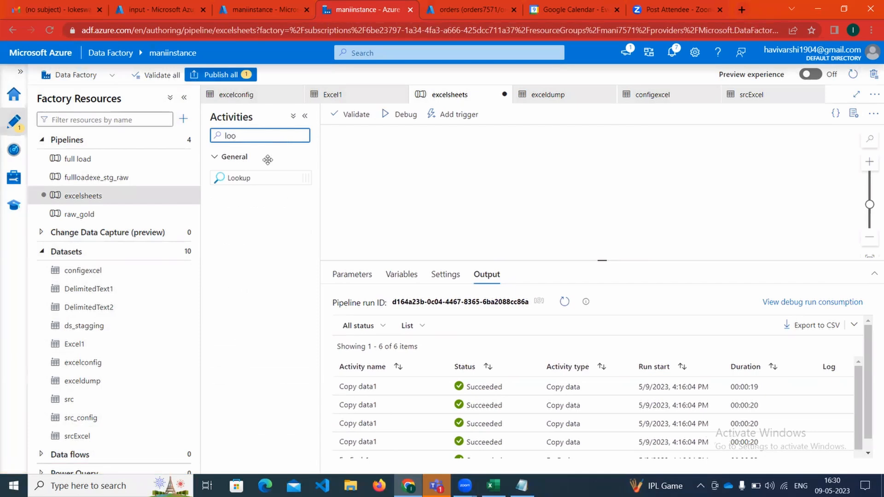
left_click_drag(270, 178, 448, 181)
Set the Lookup activity's source dataset to configexcel and turn off First row only.
left_click(404, 278)
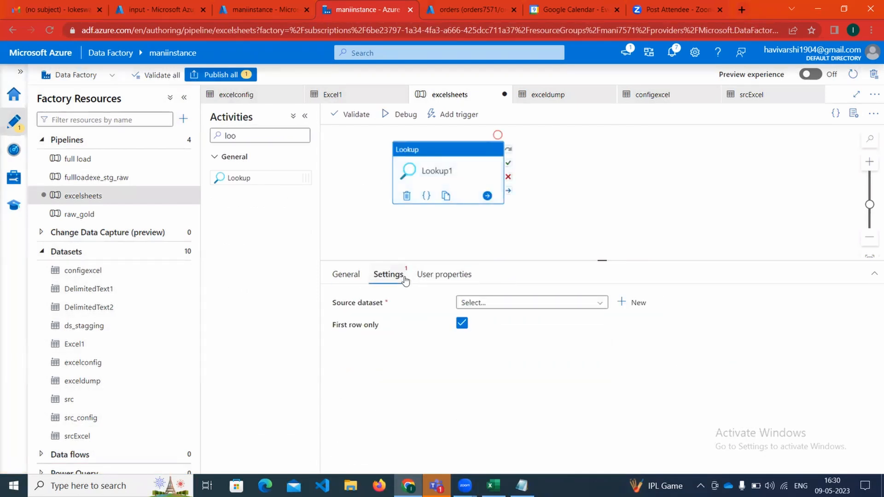
left_click(486, 307)
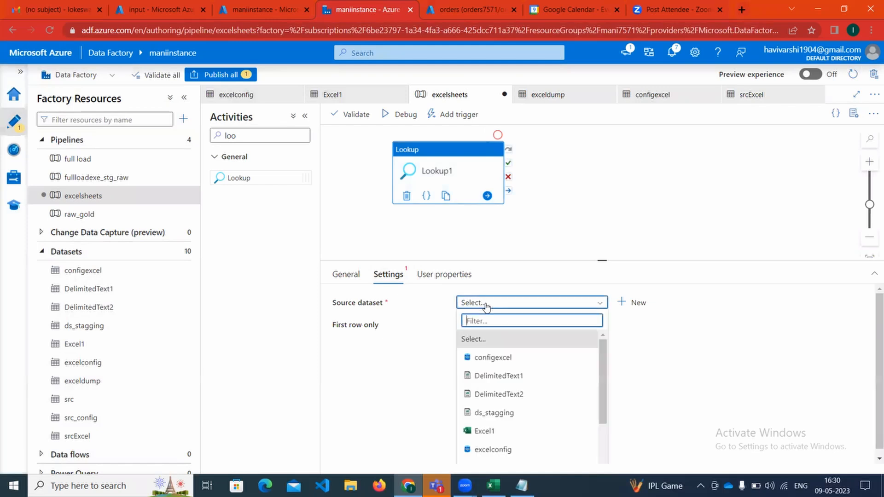
scroll(505, 363, "down", 1)
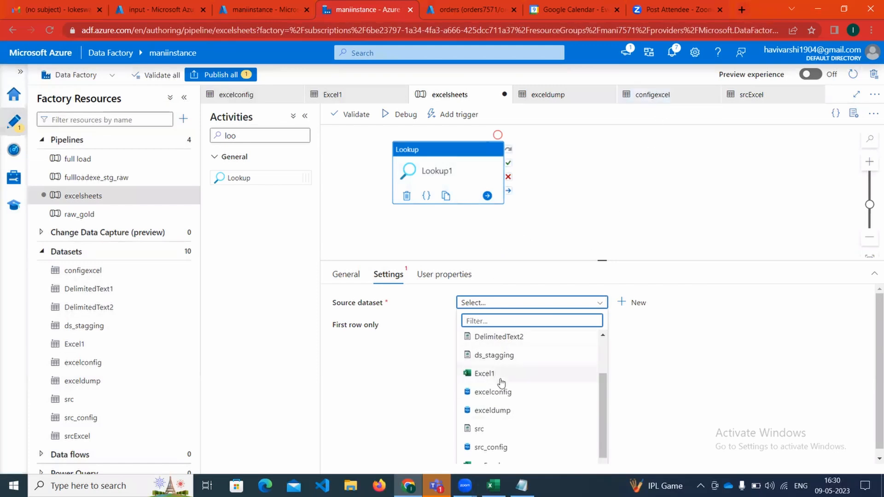
scroll(502, 372, "up", 1)
left_click(499, 363)
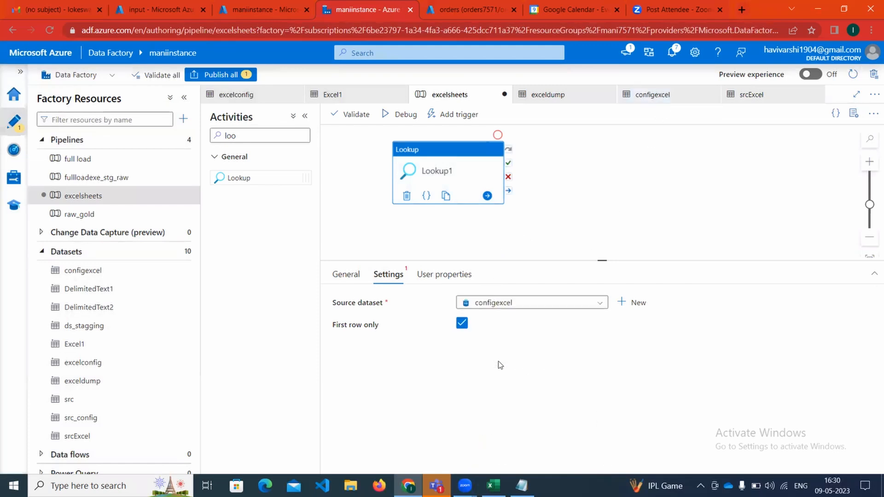
left_click(460, 324)
Switch Lookup1 to Query and fill in "select * from excelconfig;" copied from the orders database query editor.
left_click(505, 357)
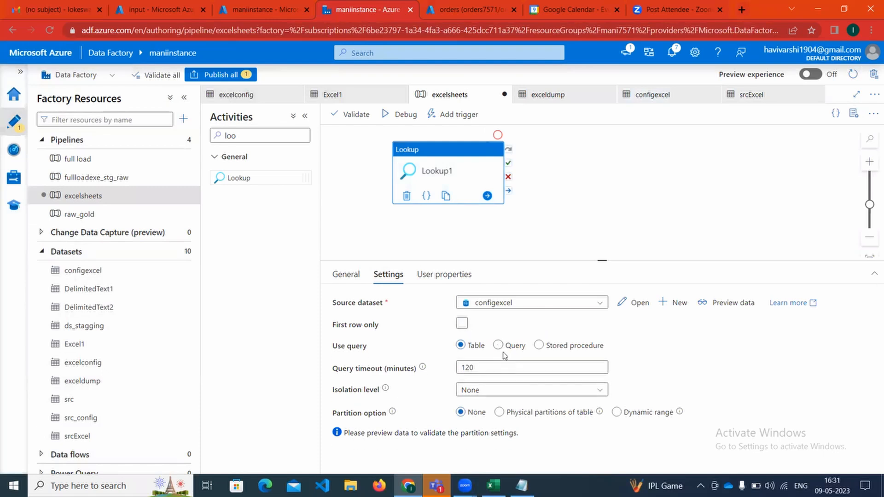
left_click(491, 383)
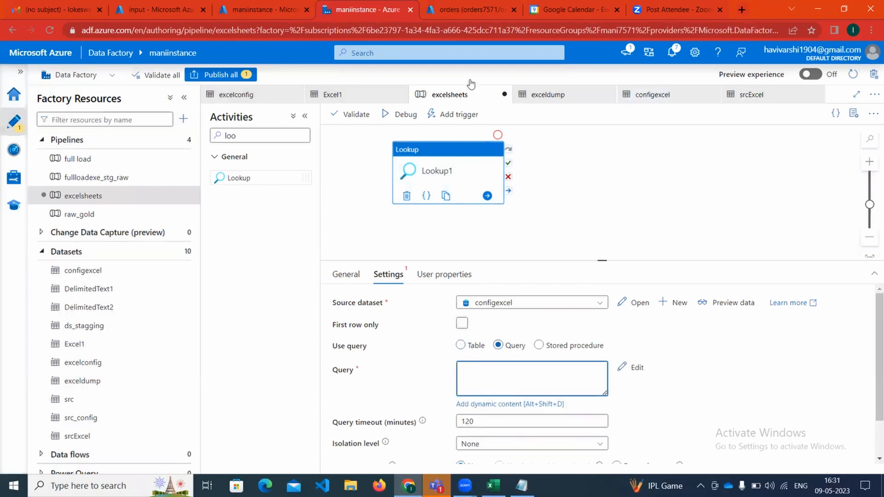
left_click(472, 9)
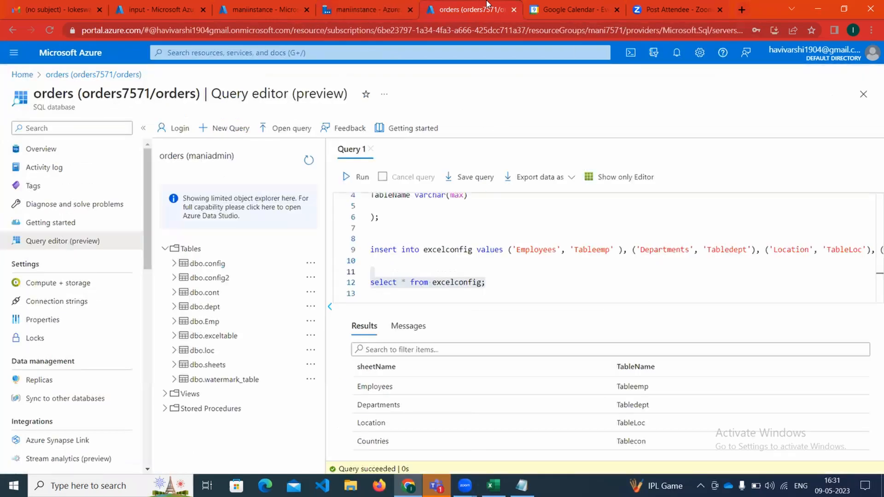
right_click(381, 285)
left_click(405, 327)
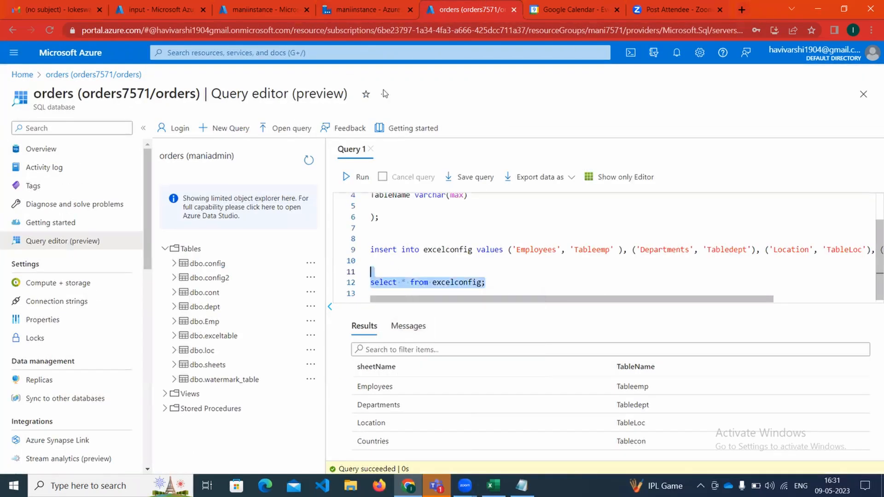
left_click(374, 6)
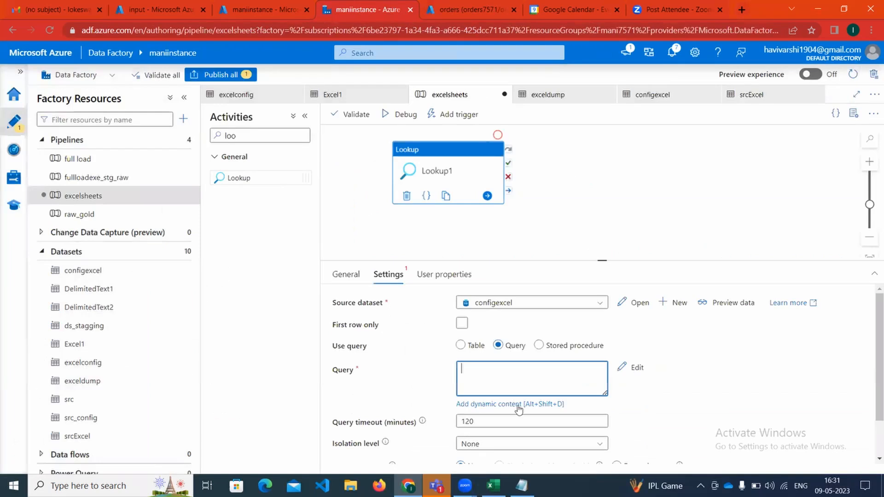
type("select * from excelconfig;")
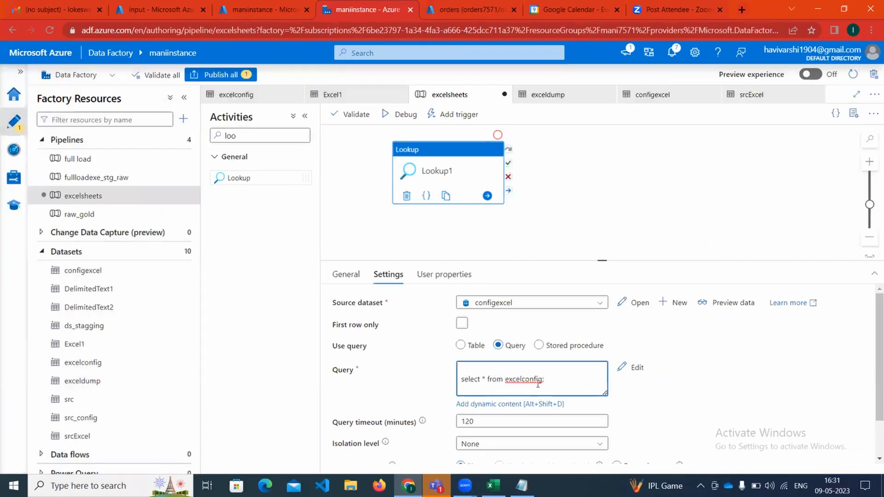
Publish the edited excelsheets pipeline.
scroll(538, 384, "down", 1)
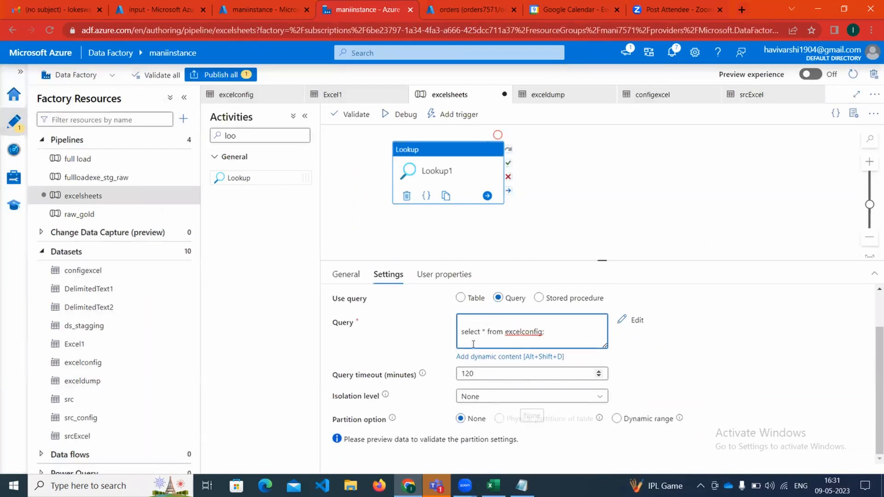
scroll(529, 414, "up", 1)
left_click(217, 75)
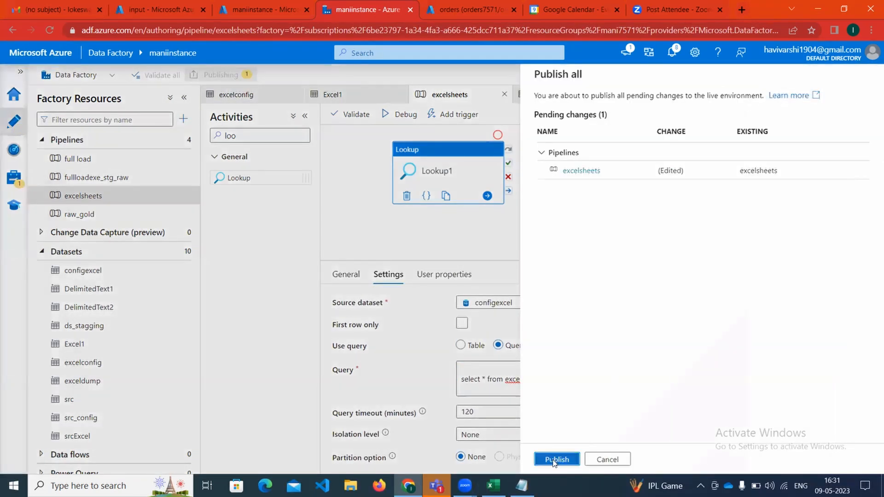
left_click(555, 460)
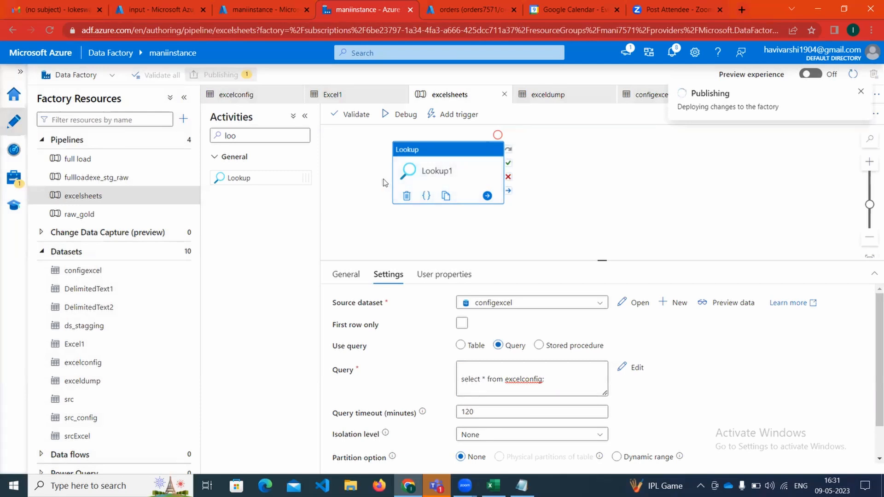
Add a ForEach activity beside Lookup1 and connect Lookup1's completion output to it.
left_click(275, 134)
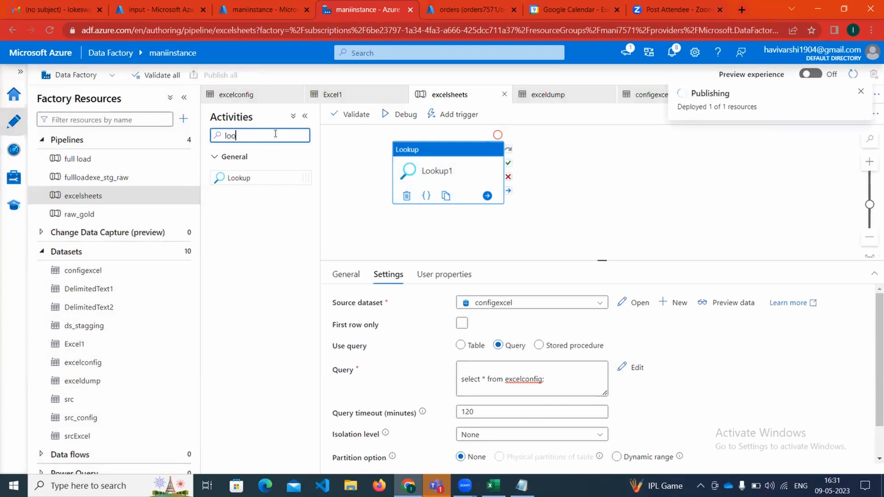
key("BackSpace")
key("BackSpace")
key("BackSpace")
type("for")
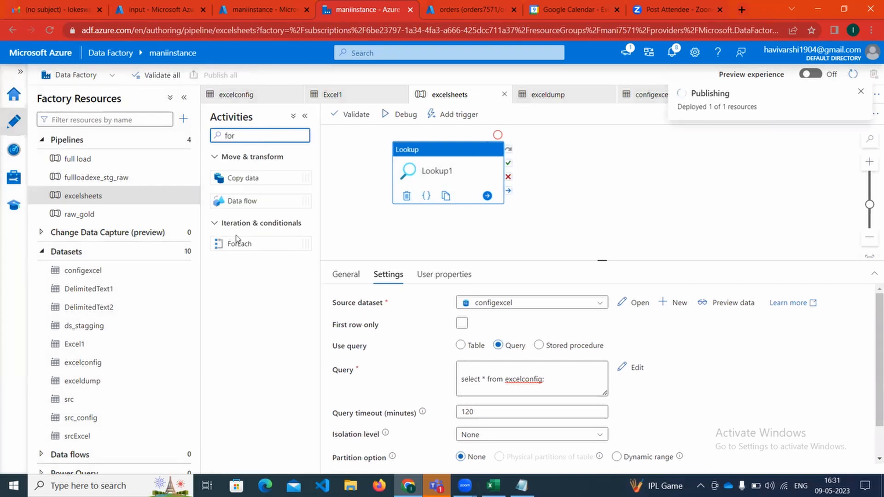
left_click_drag(242, 244, 594, 161)
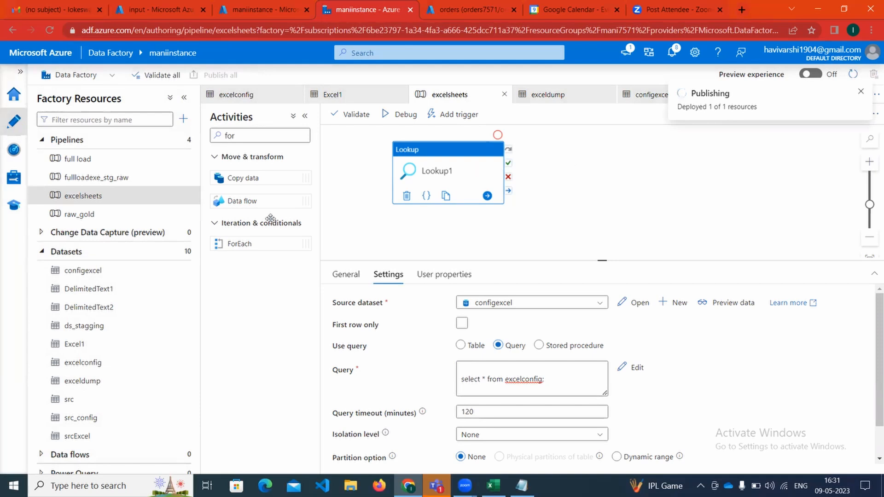
left_click(434, 151)
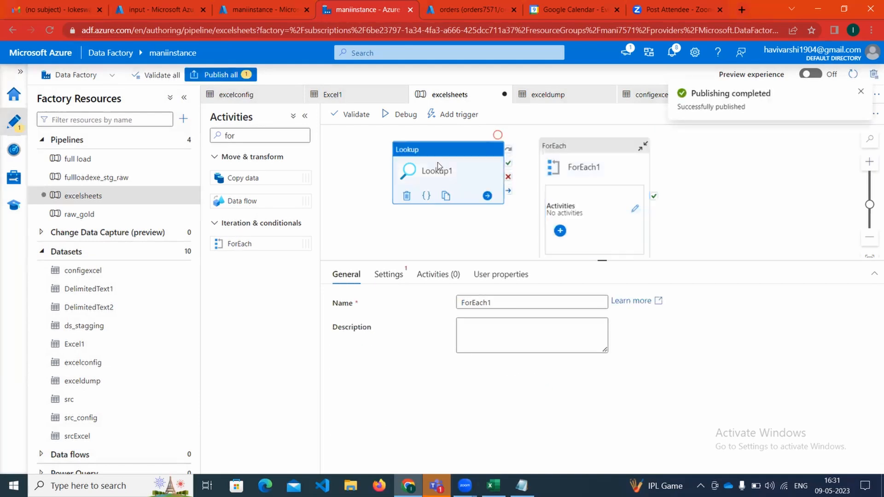
left_click_drag(506, 191, 573, 175)
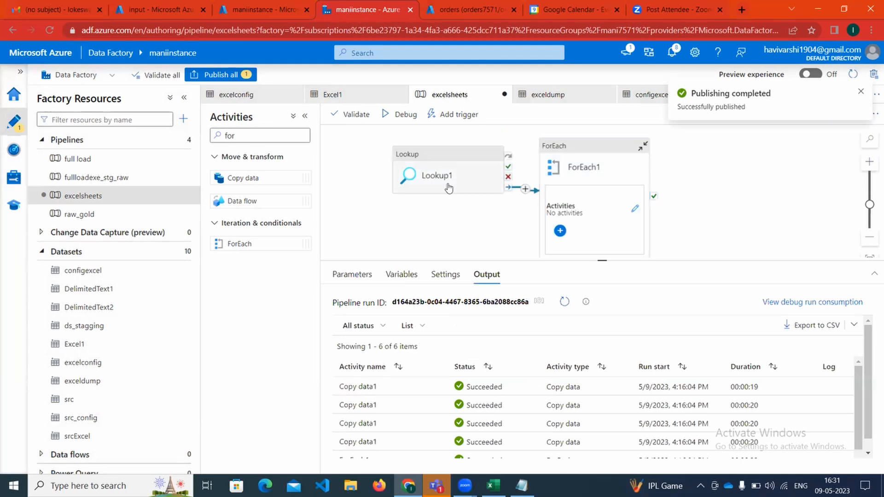
Try the Sequential option in ForEach1's settings, switch to Excel to review the workbook's sheets, and turn Sequential off again.
left_click(575, 168)
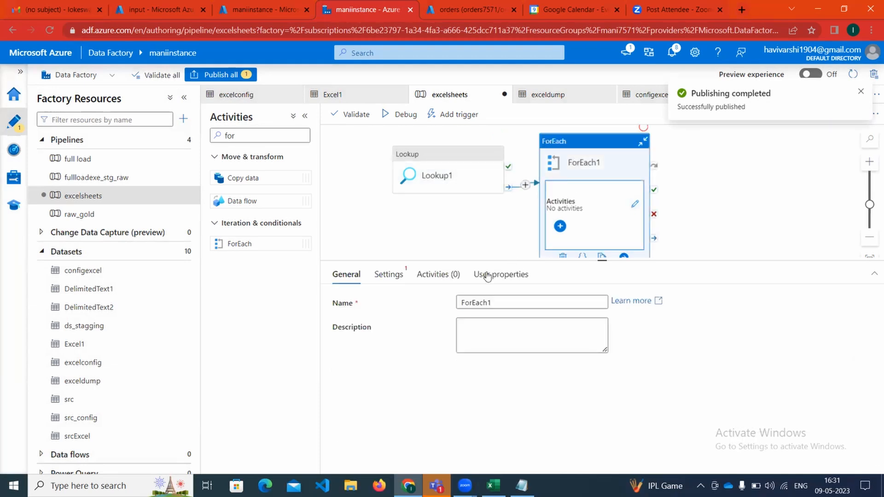
left_click(396, 278)
left_click(461, 301)
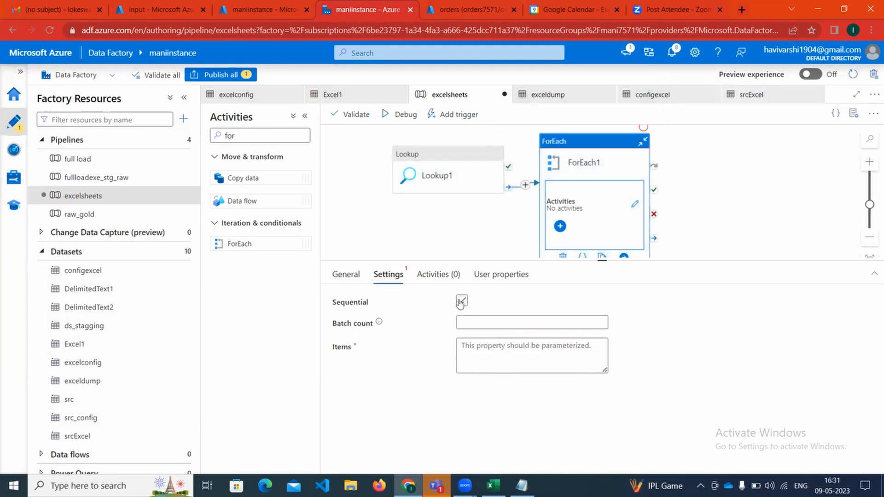
left_click(460, 301)
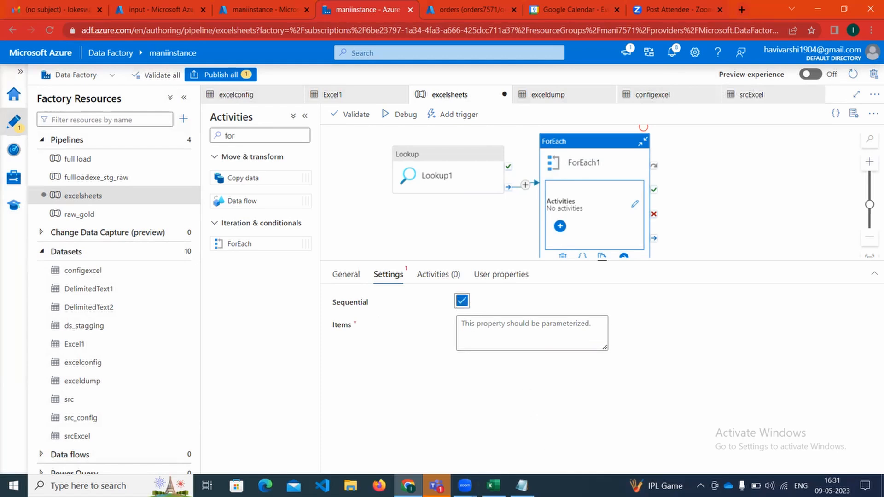
left_click(492, 486)
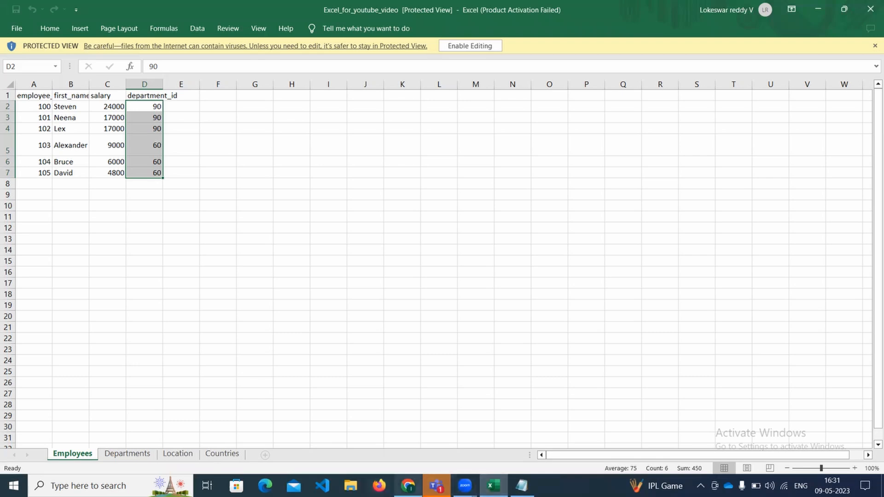
left_click(407, 486)
left_click(463, 303)
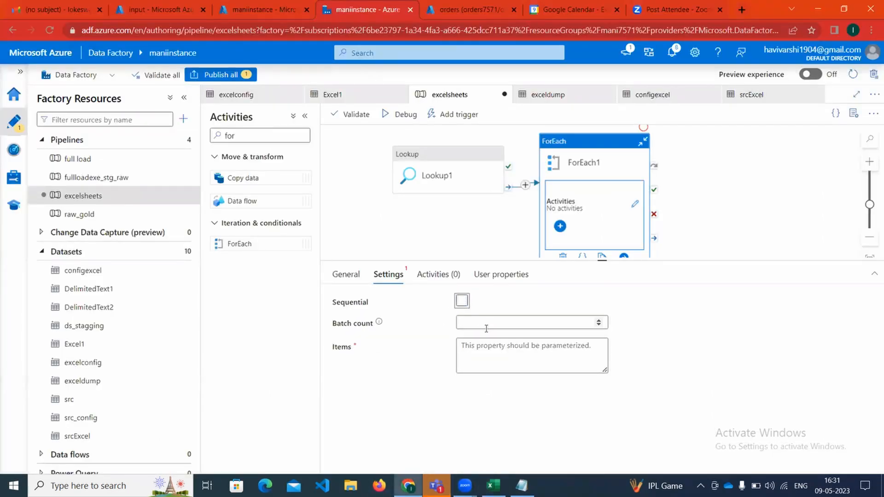
left_click(494, 486)
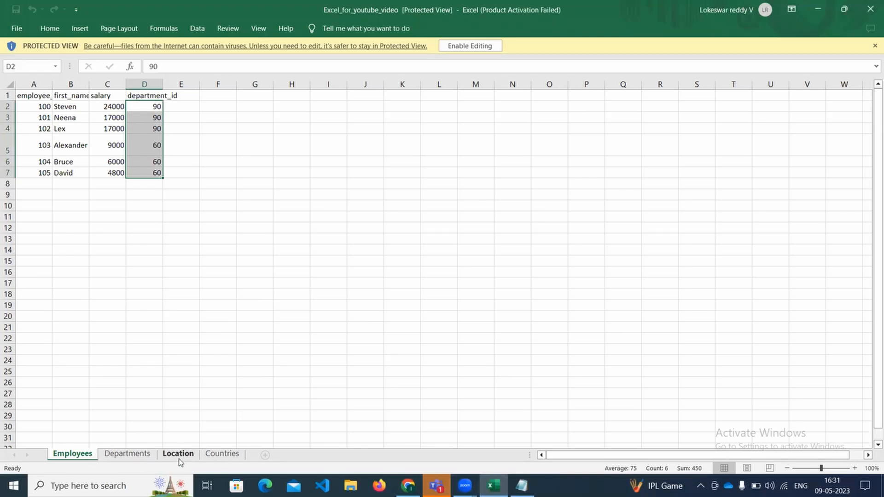
left_click(408, 485)
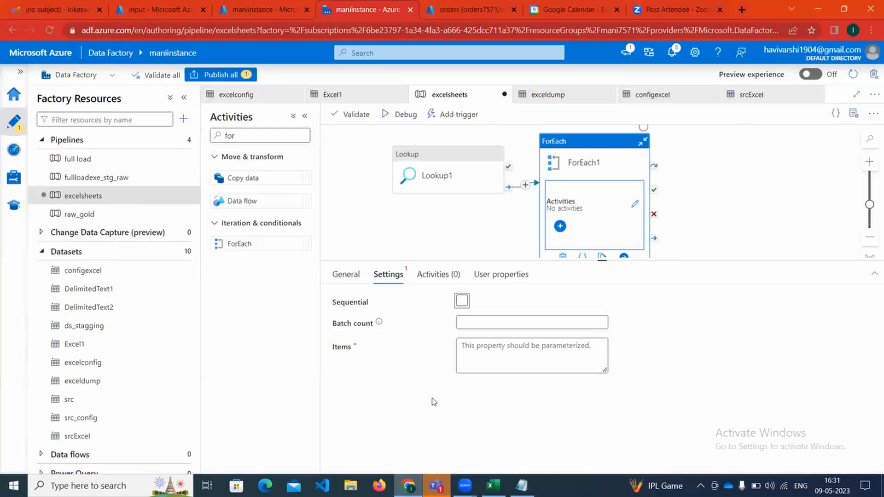
left_click(478, 359)
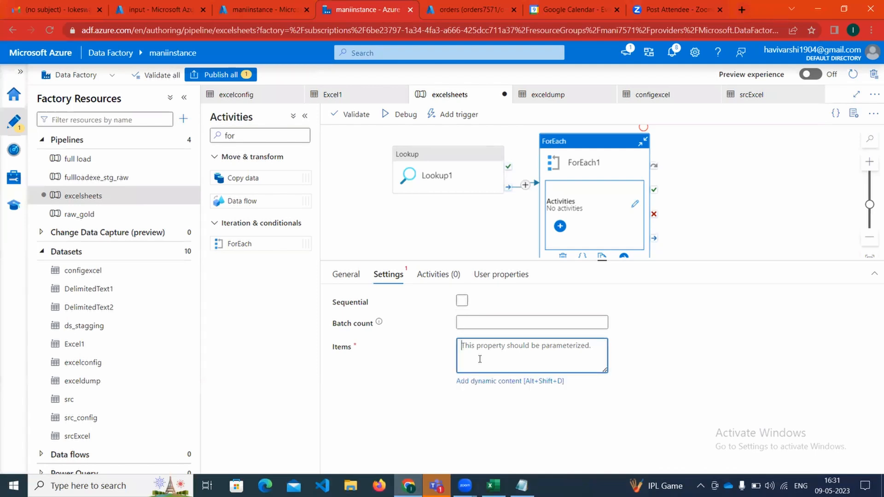
left_click(487, 382)
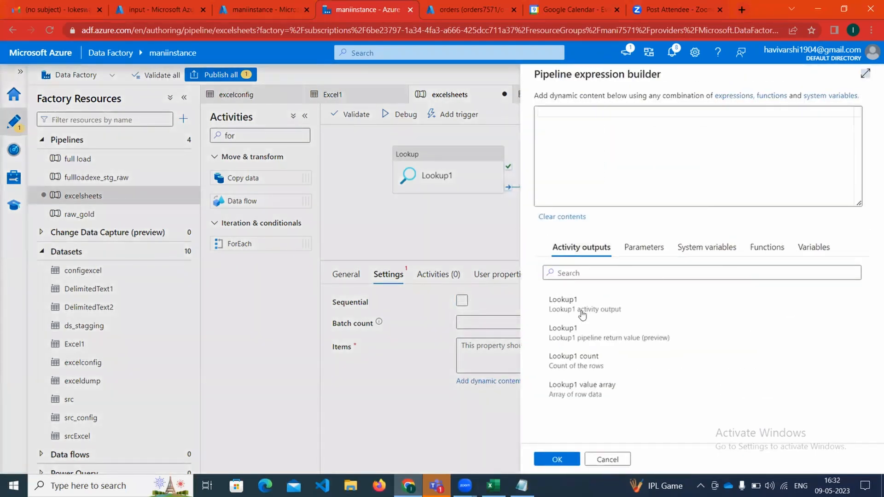
left_click(583, 396)
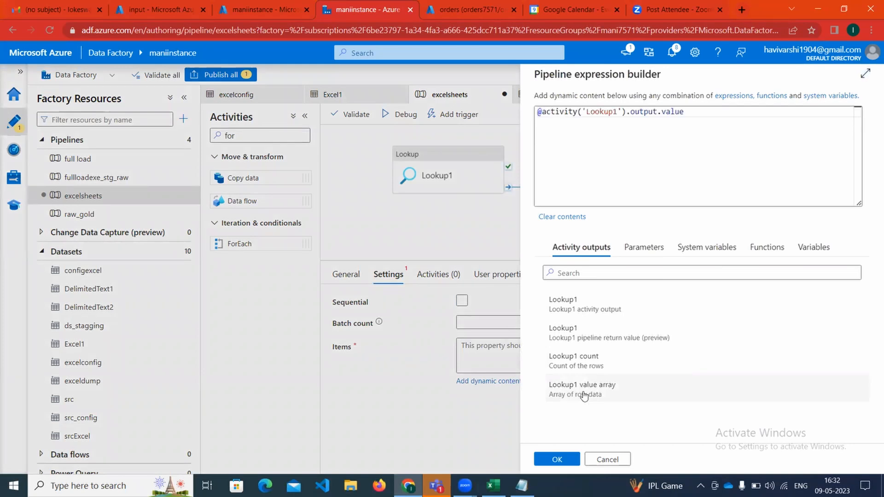
left_click(558, 459)
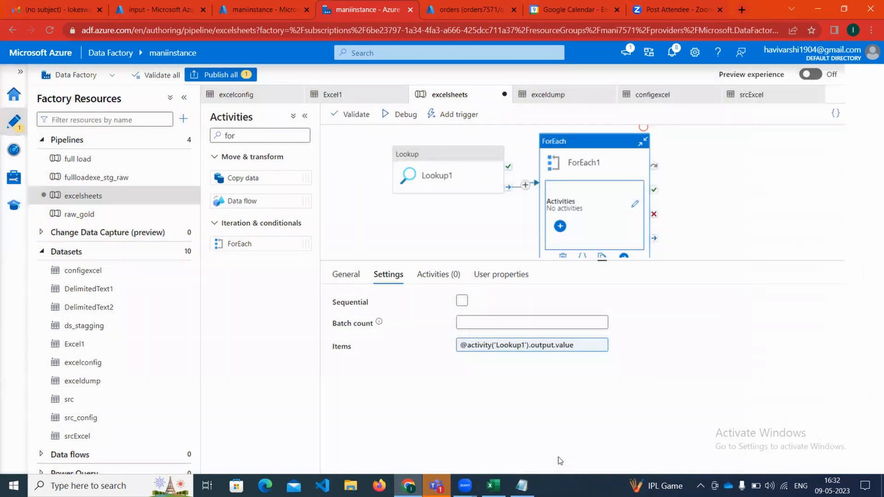
Review Lookup1's general properties and its dataset and query settings, and check the workbook's sheets in Excel before returning to the pipeline.
left_click(439, 177)
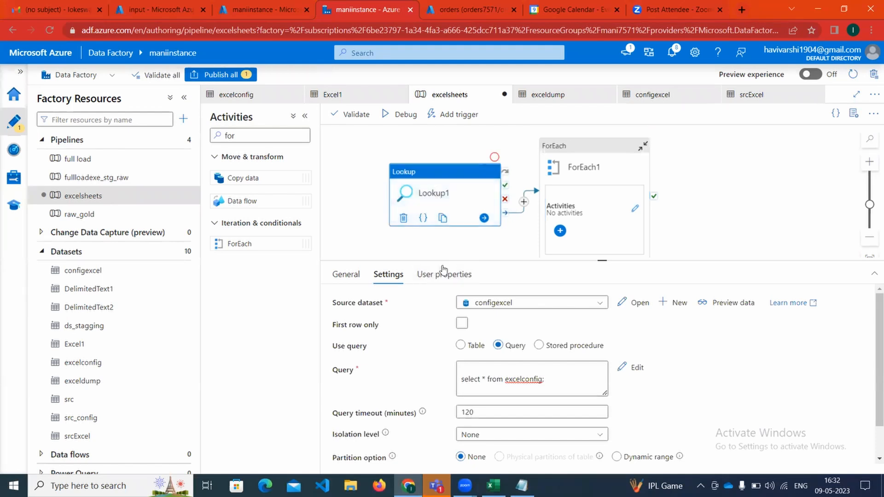
left_click(575, 177)
left_click(433, 210)
left_click(357, 279)
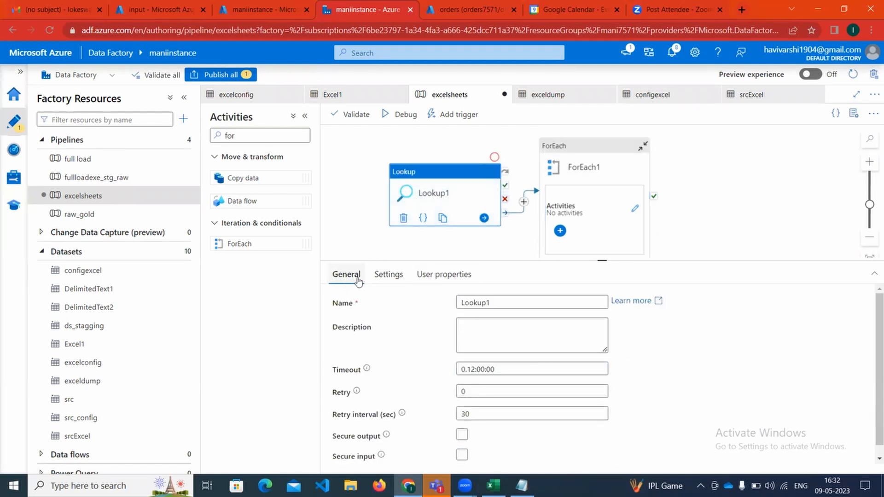
left_click(389, 282)
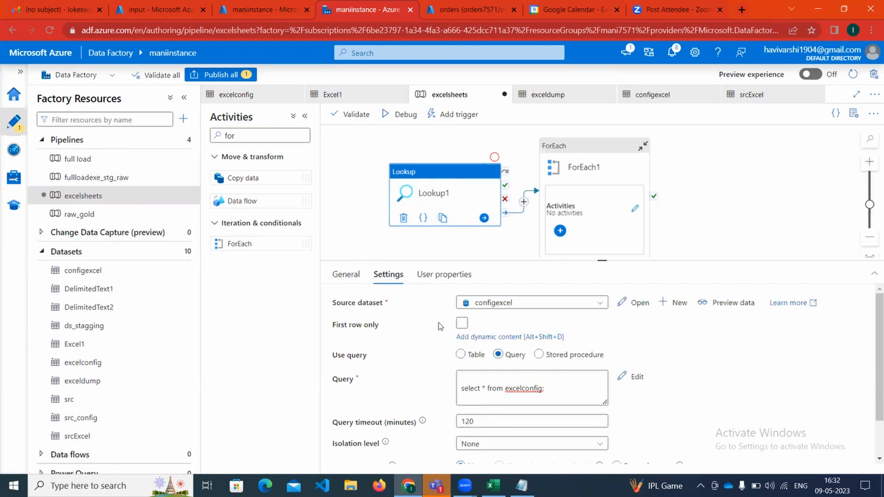
left_click(492, 485)
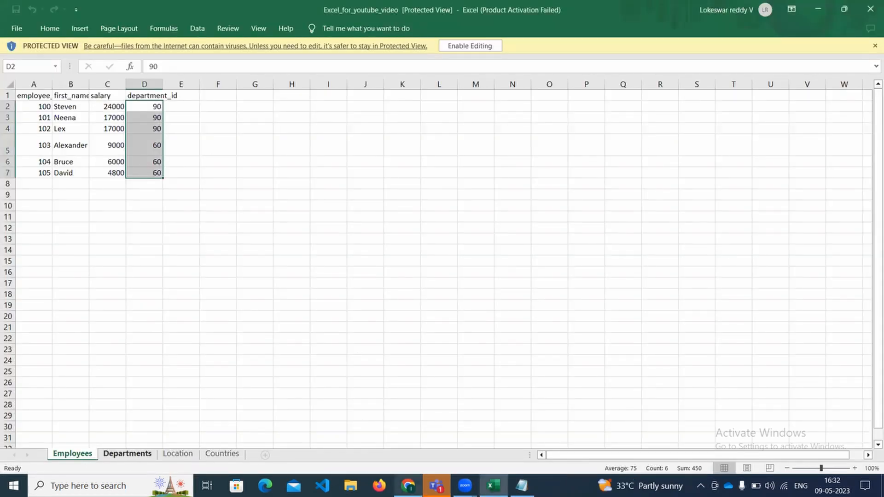
left_click(408, 485)
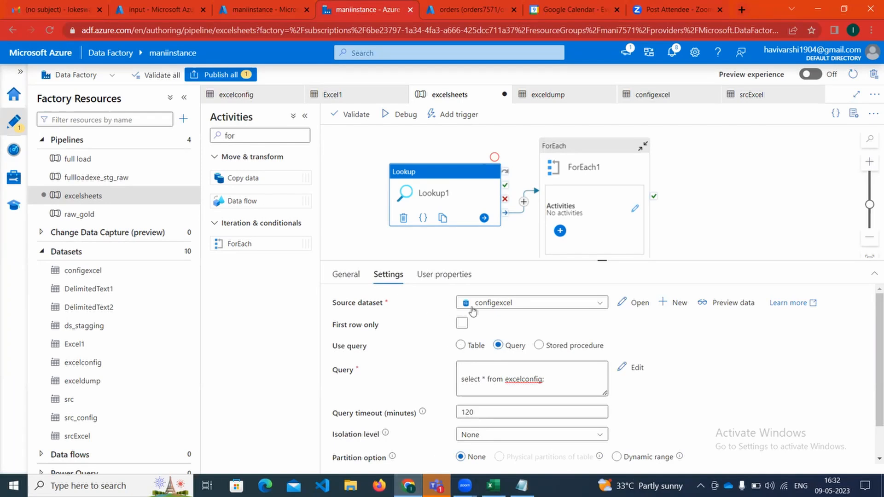
Find the Wait activity and add it inside ForEach1.
left_click(633, 212)
left_click(256, 133)
key("BackSpace")
key("BackSpace")
key("BackSpace")
type("wai")
left_click_drag(265, 178, 449, 216)
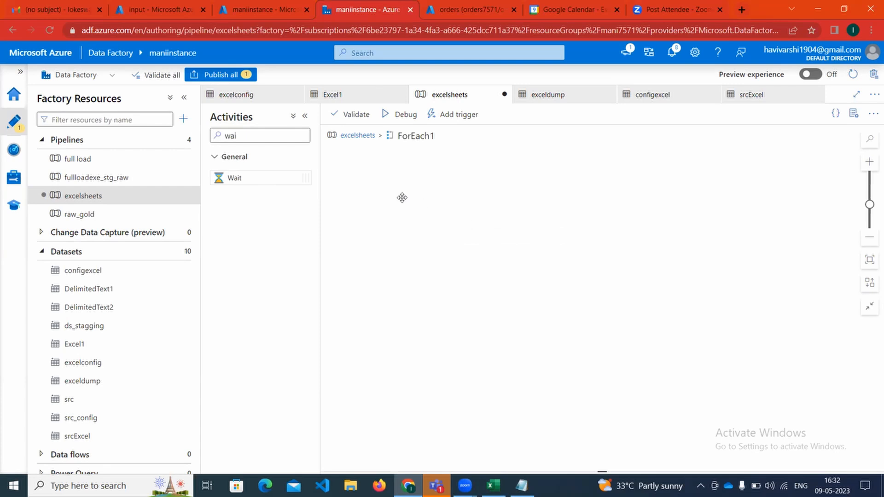
left_click(233, 182)
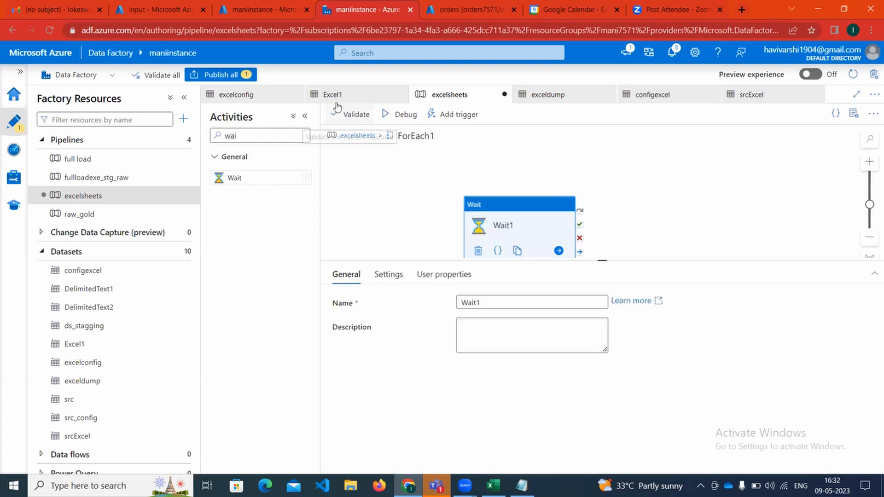
Publish the edited excelsheets pipeline and start a debug run of it from the main canvas.
left_click(212, 74)
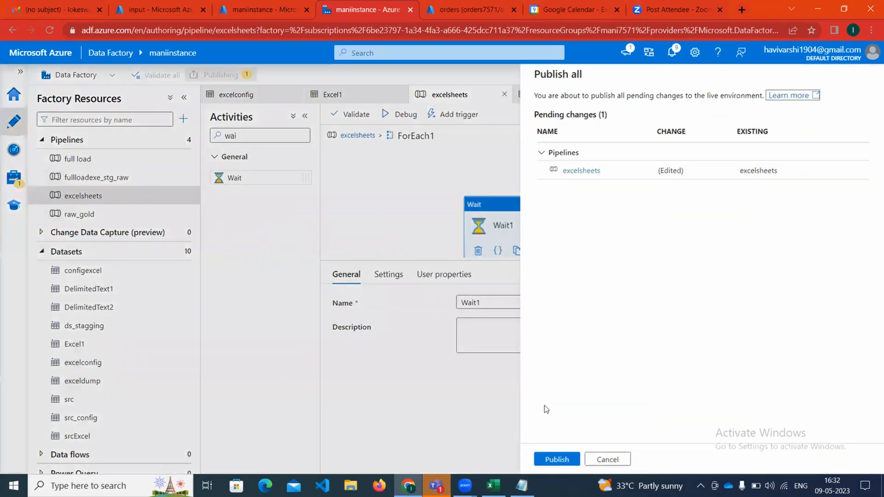
left_click(555, 459)
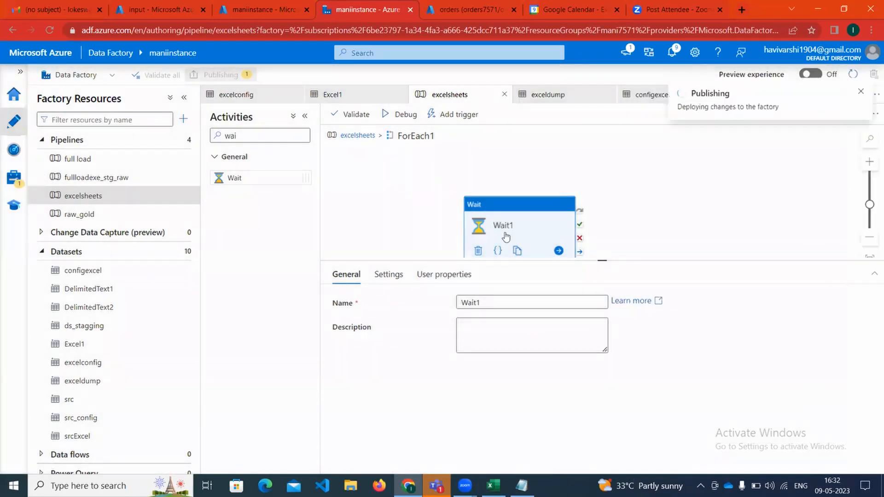
left_click_drag(519, 240, 534, 215)
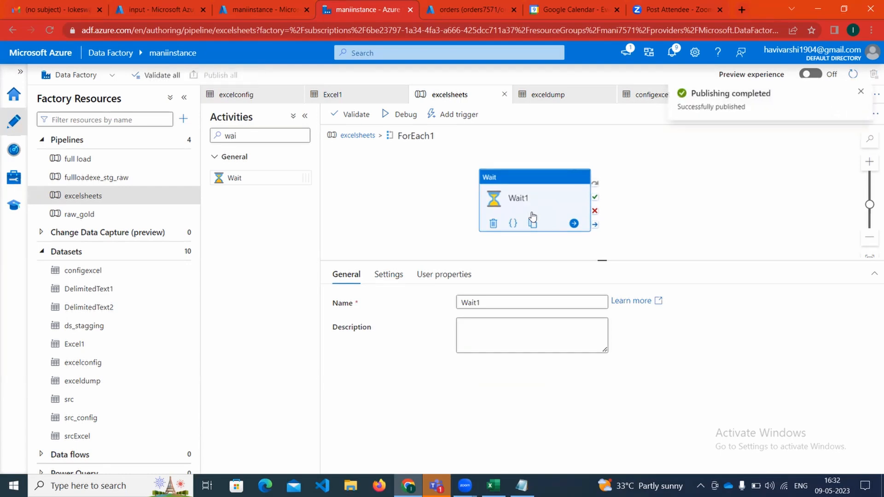
left_click(358, 135)
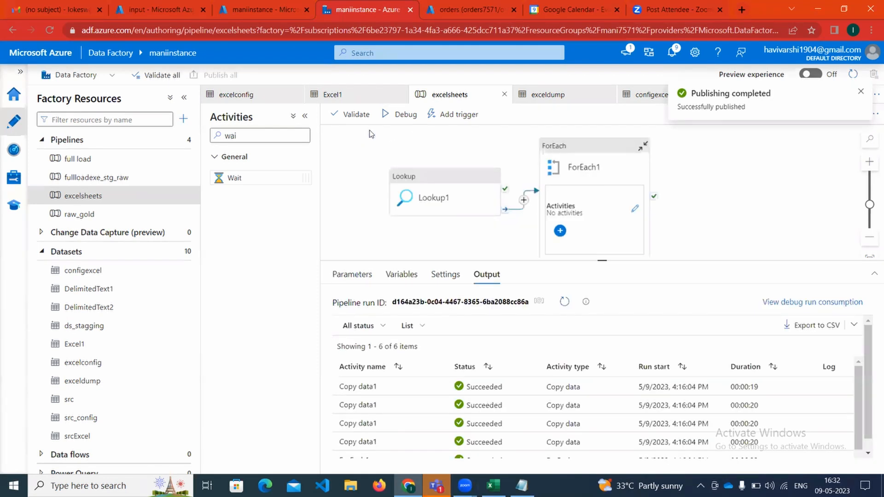
left_click(393, 120)
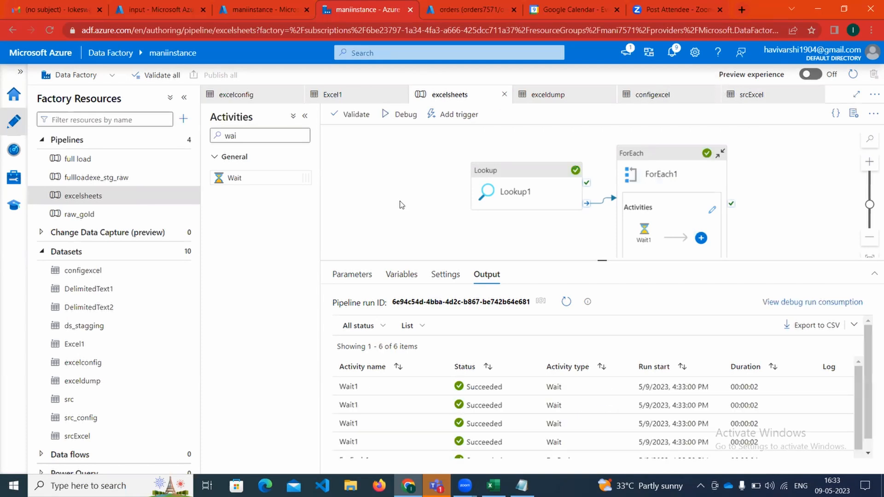
Replace the Wait1 activity inside ForEach1 with a Copy data activity.
left_click(712, 210)
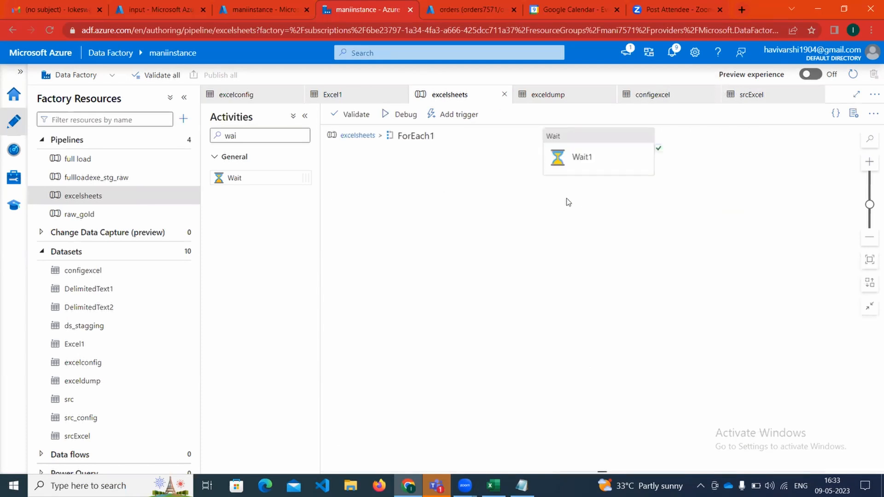
left_click_drag(596, 164, 473, 193)
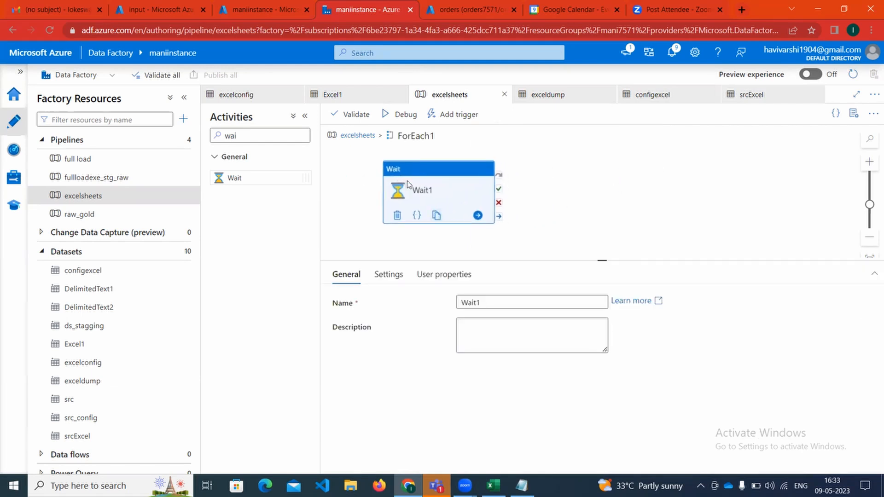
right_click(400, 178)
left_click(421, 220)
left_click(262, 140)
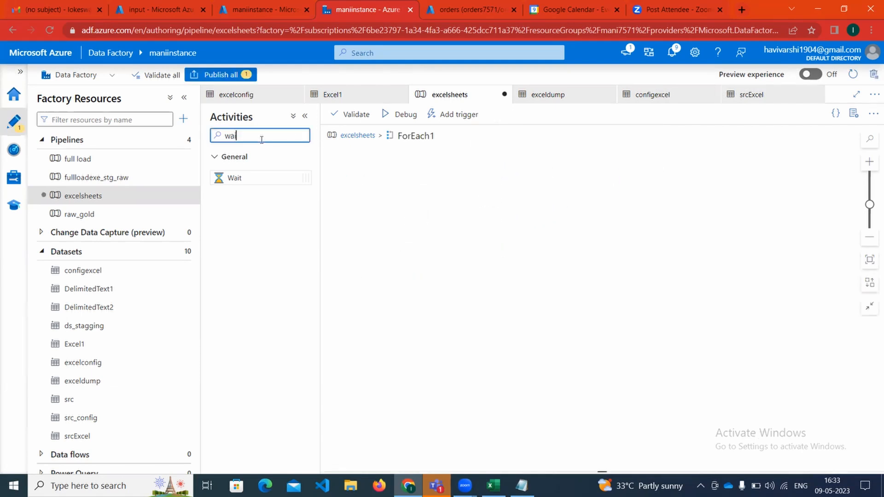
key("BackSpace")
key("BackSpace")
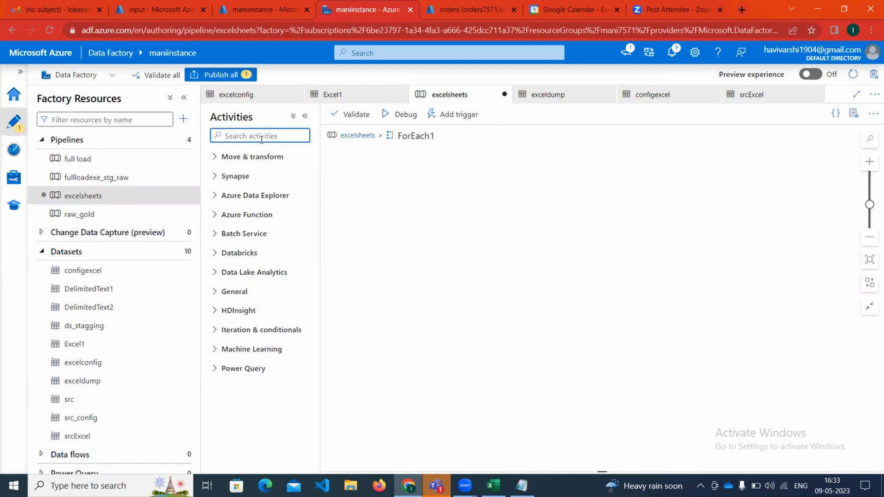
type("cop")
left_click_drag(278, 182, 496, 192)
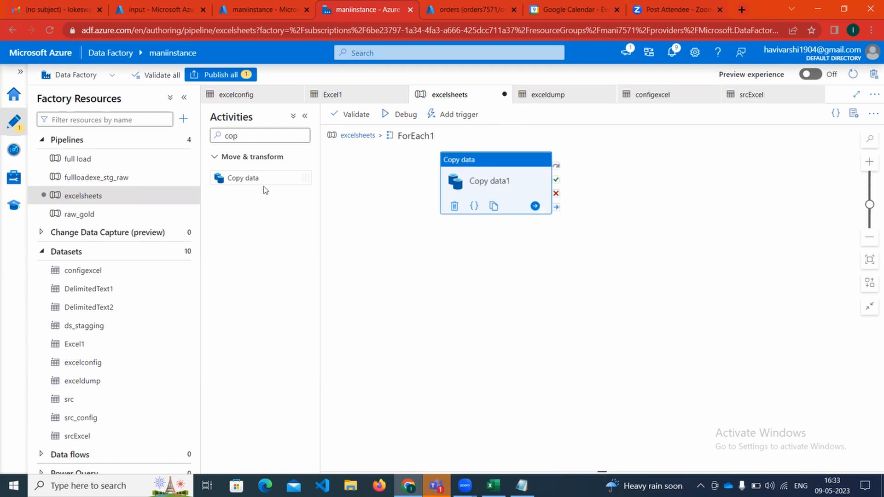
Check Copy data1's source settings, switch to Notepad to review the Employees and Departments sheet names in the excelconfig insert statement, and return to Data Factory.
left_click(389, 277)
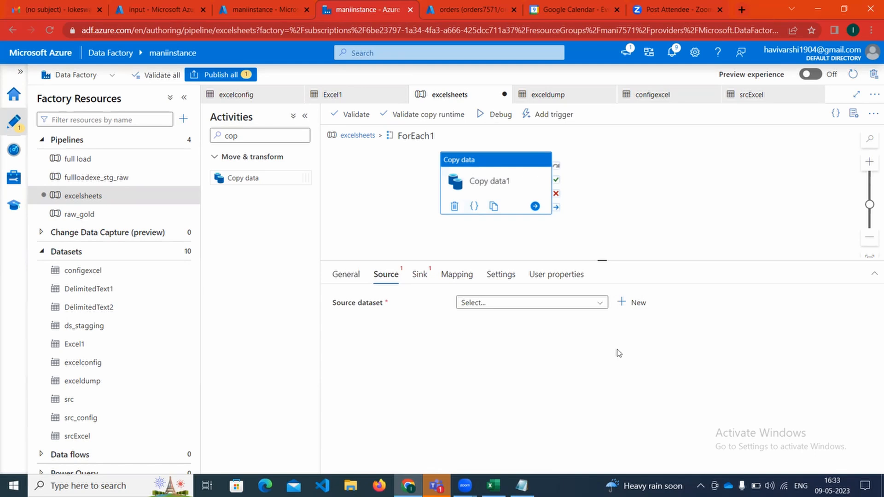
key("XF86AudioRaiseVolume")
left_click(520, 485)
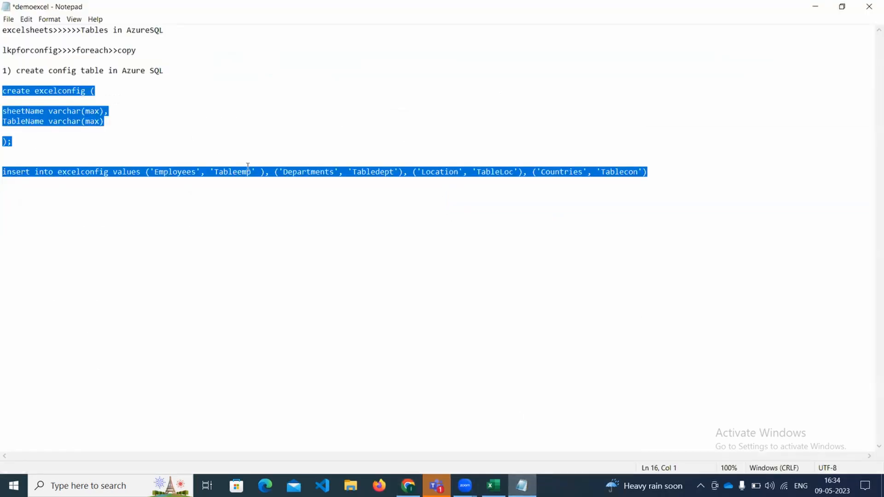
left_click(183, 172)
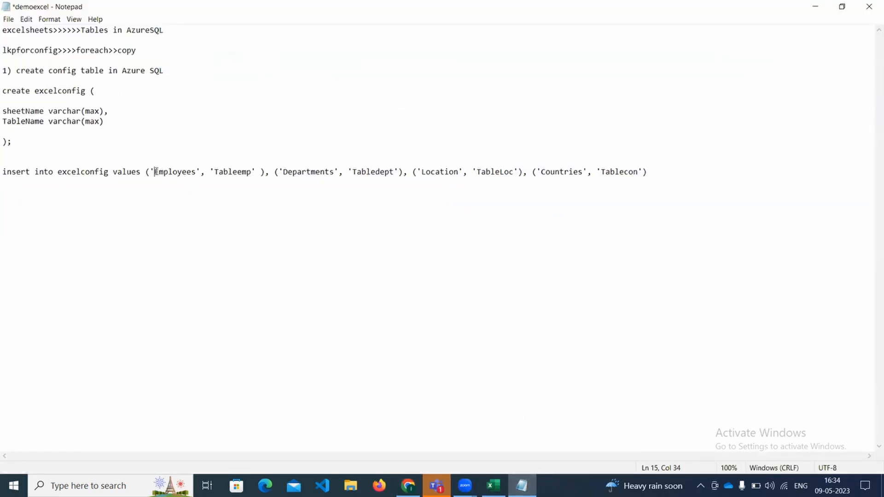
left_click_drag(154, 171, 197, 171)
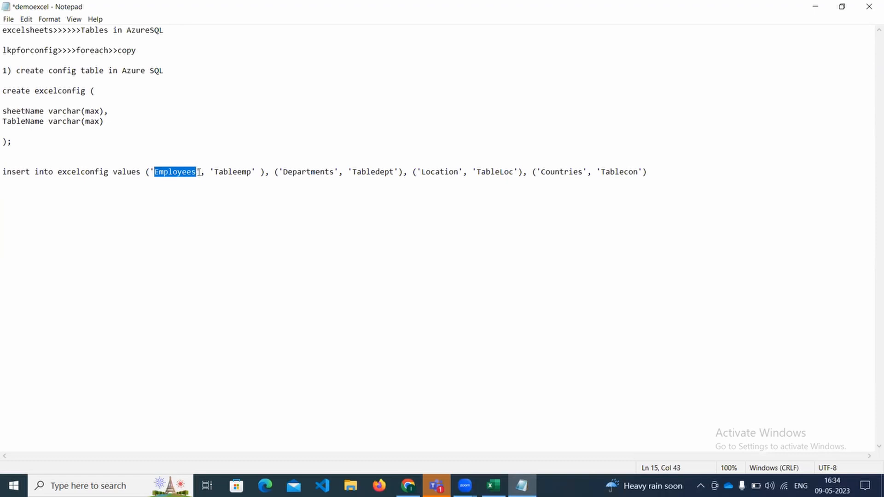
left_click_drag(282, 172, 334, 174)
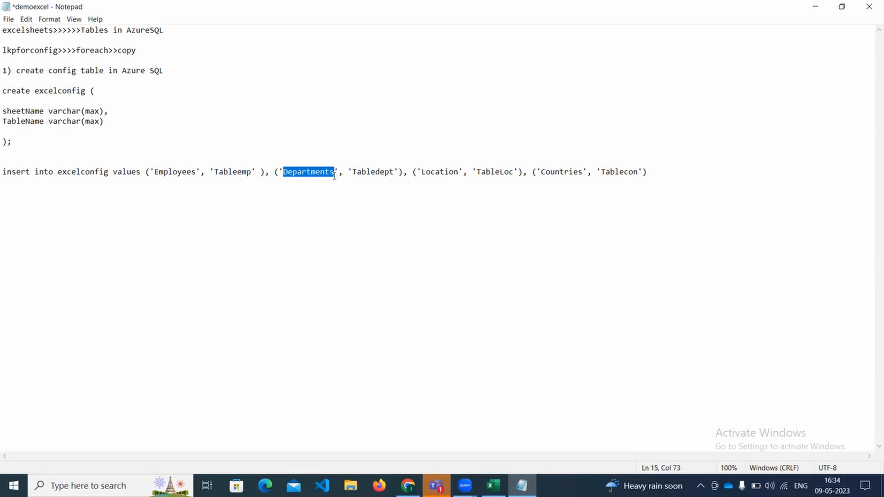
left_click(408, 485)
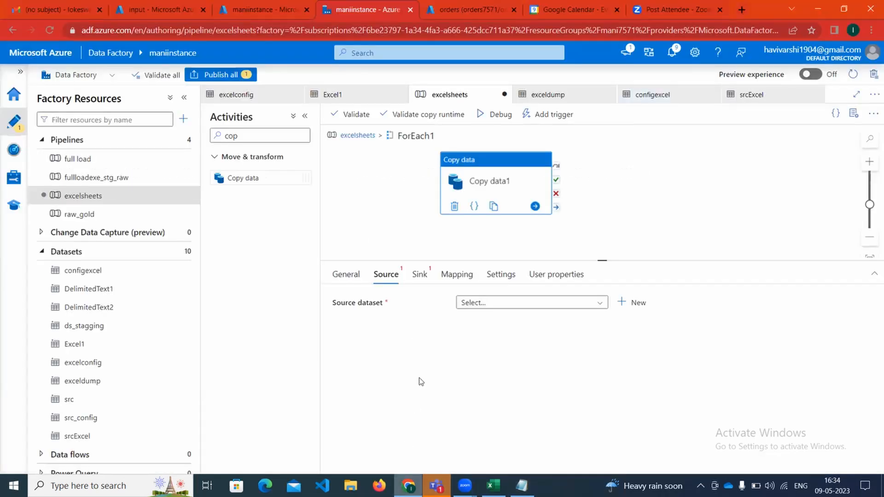
left_click(634, 302)
scroll(687, 383, "down", 2)
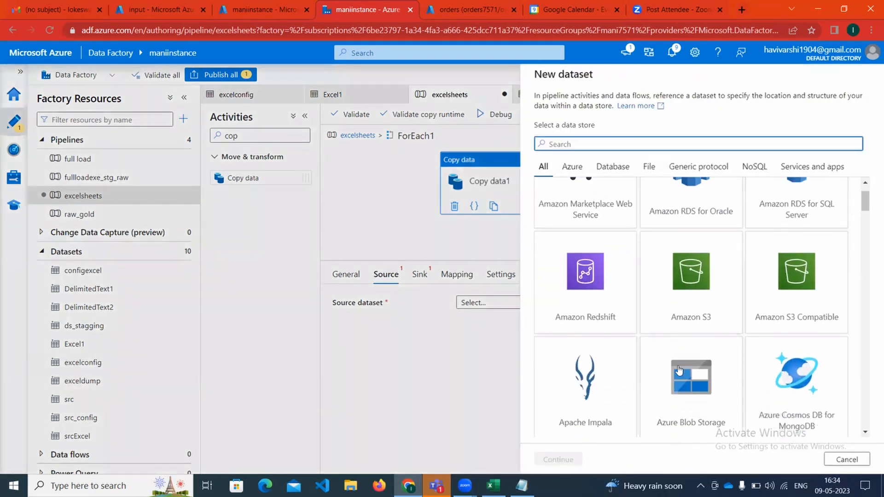
scroll(687, 383, "down", 2)
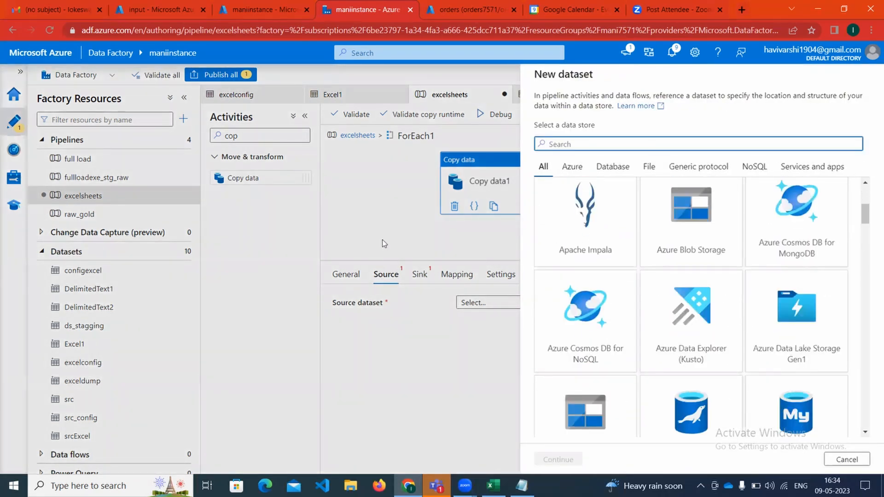
left_click(843, 459)
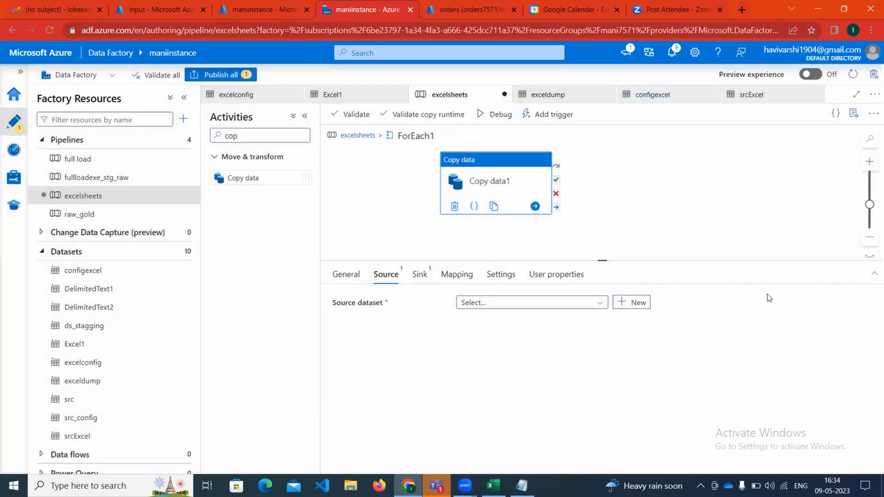
Choose the existing srcExcel dataset as Copy data1's source dataset.
left_click(553, 305)
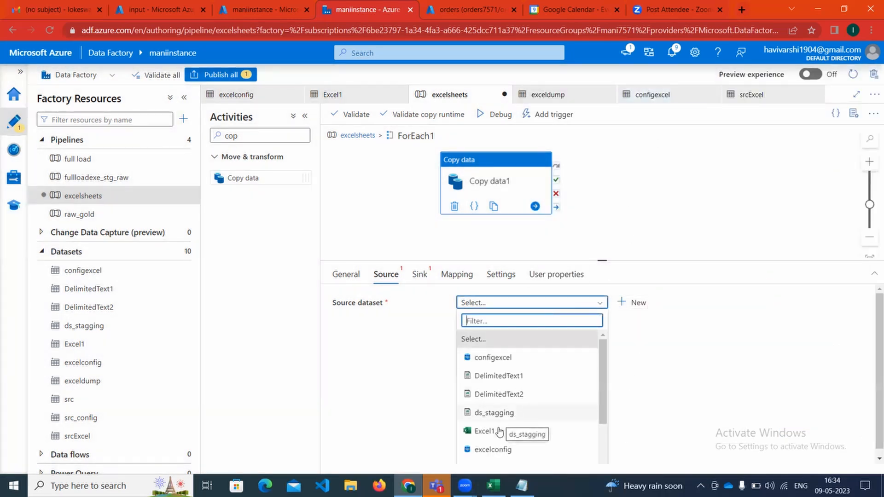
scroll(499, 394, "down", 2)
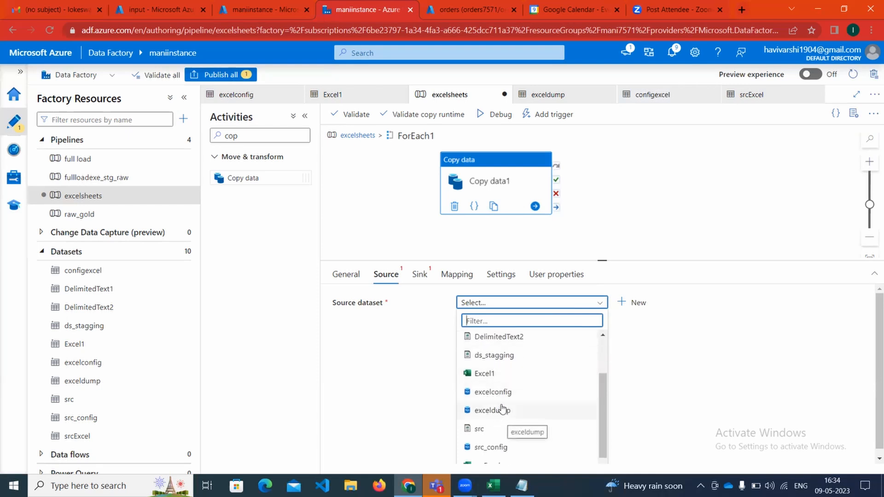
scroll(502, 417, "down", 1)
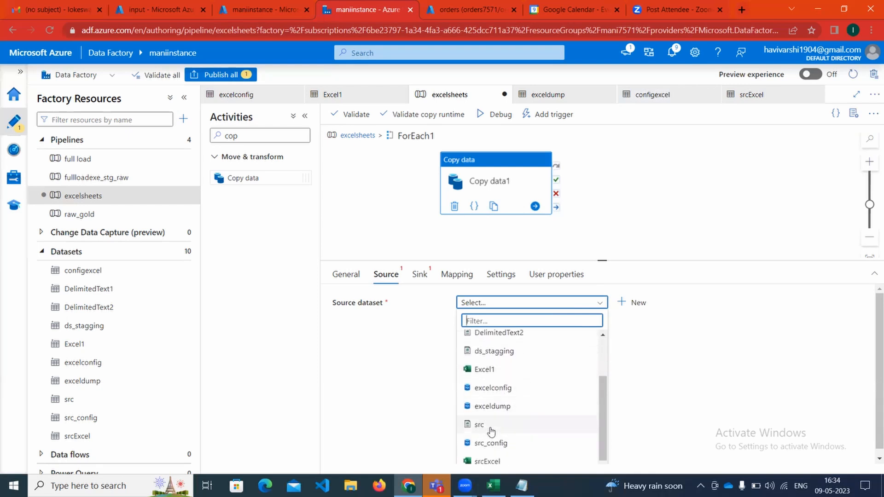
scroll(494, 456, "down", 1)
left_click(488, 457)
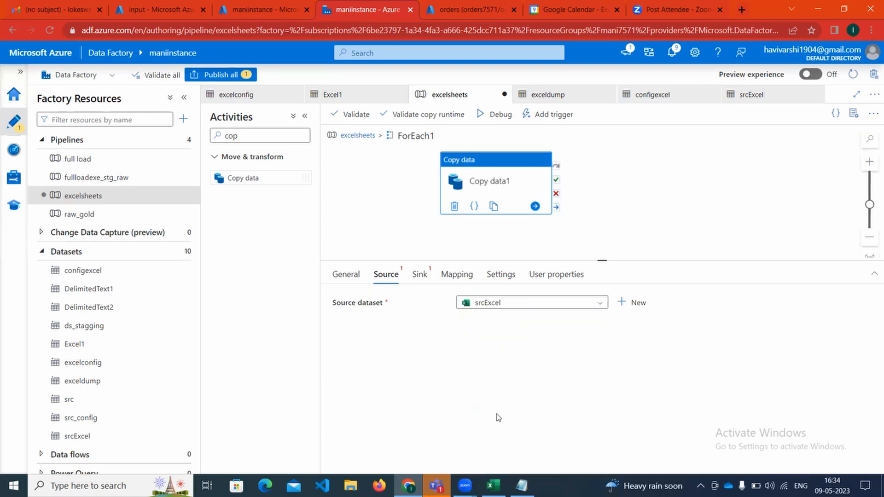
left_click(577, 360)
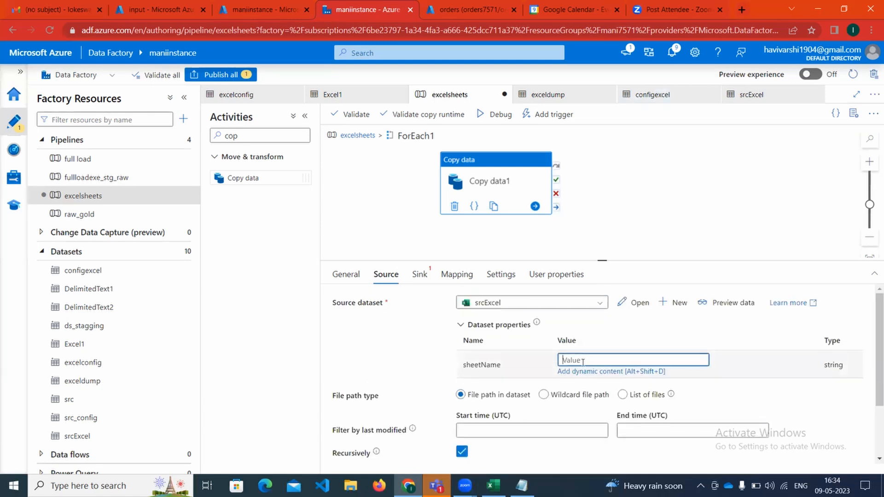
left_click(582, 371)
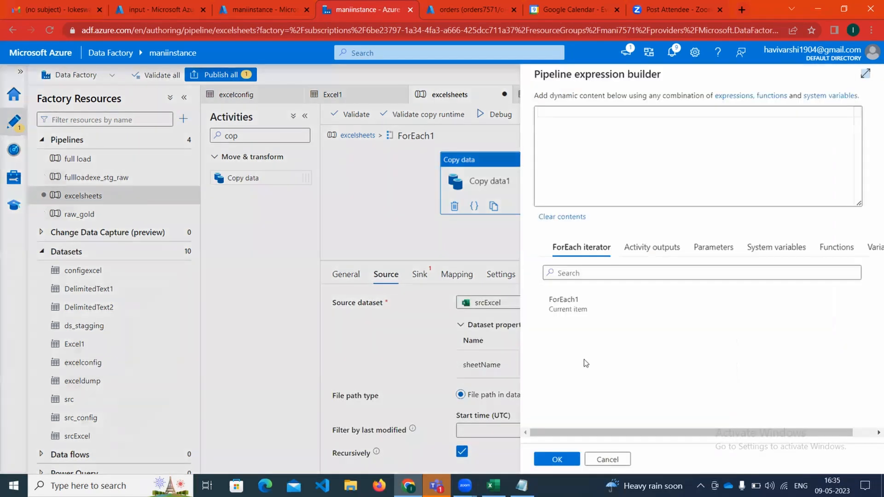
left_click(572, 311)
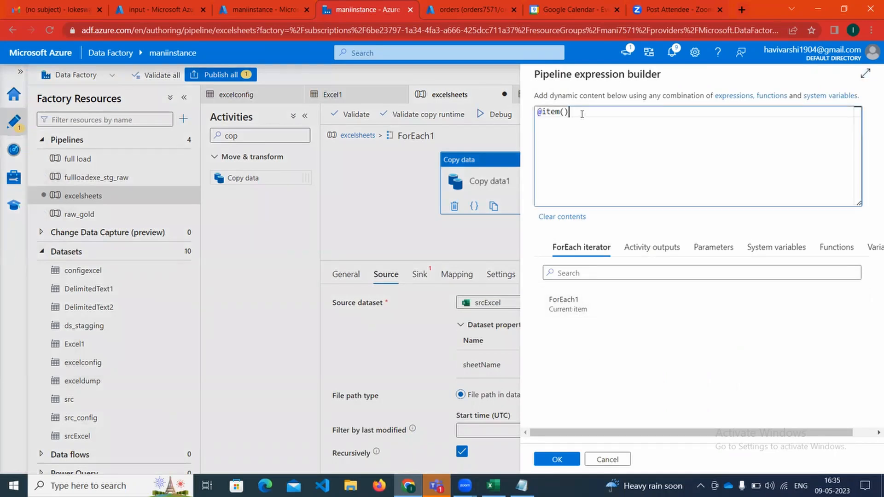
left_click(521, 484)
left_click_drag(4, 110, 45, 111)
right_click(36, 112)
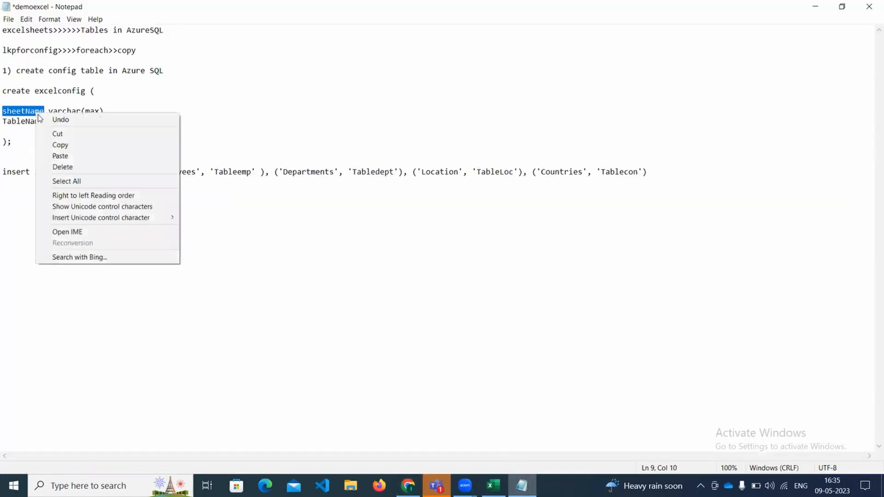
left_click(57, 144)
left_click(408, 485)
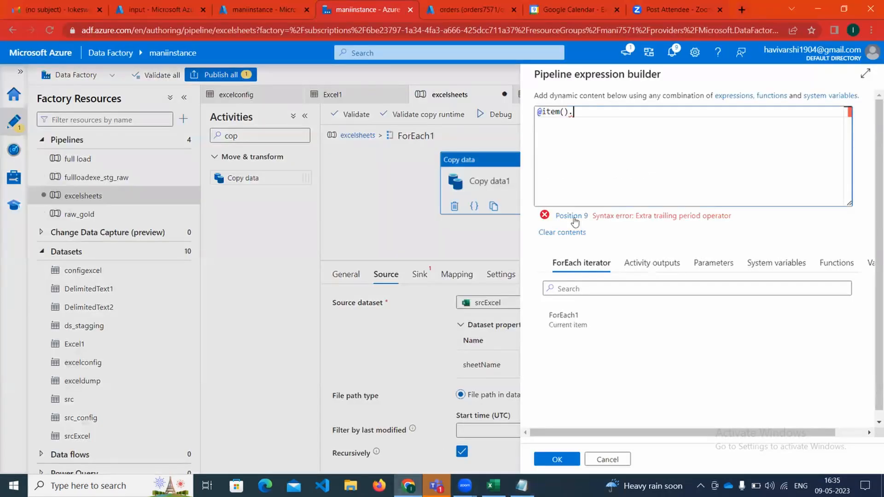
key("ctrl+v")
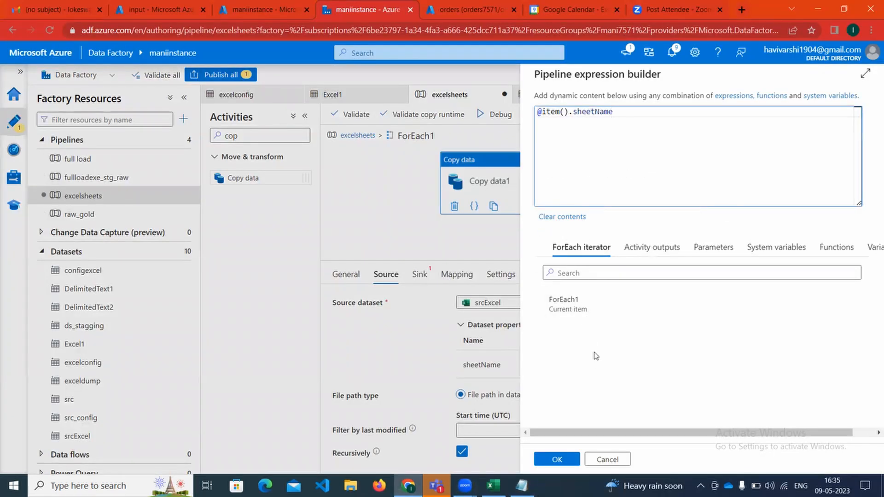
left_click(558, 459)
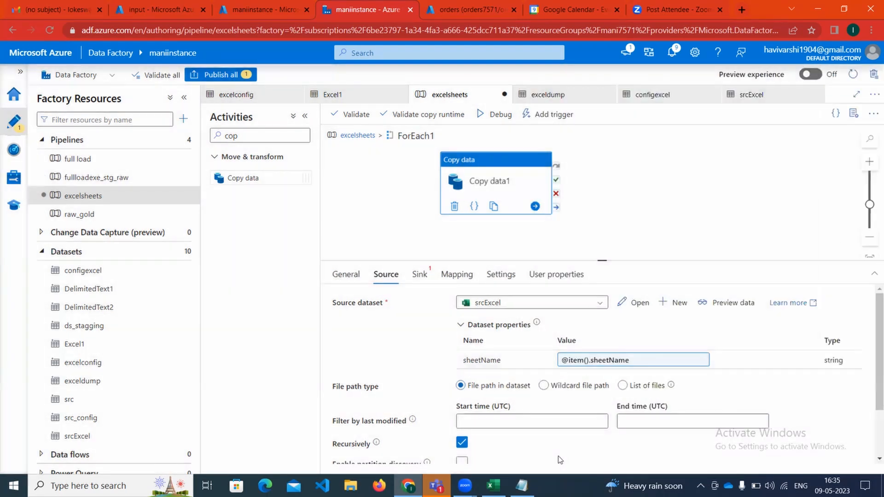
scroll(516, 393, "down", 3)
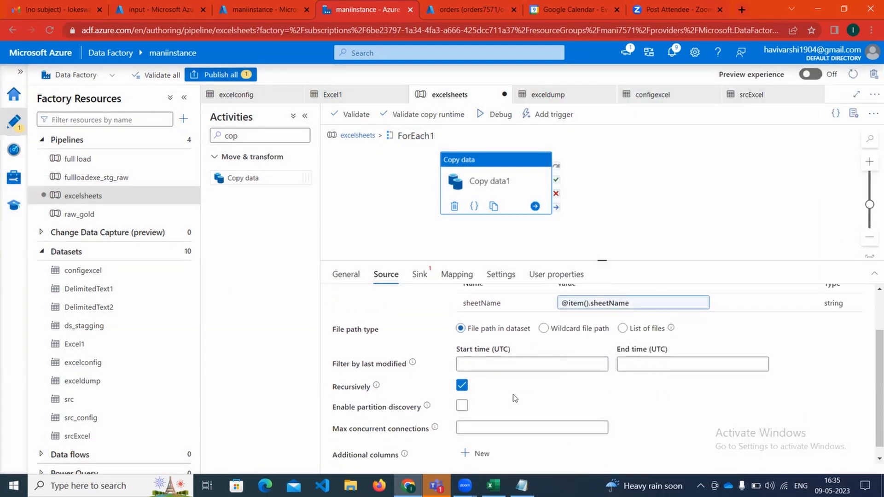
scroll(514, 377, "up", 3)
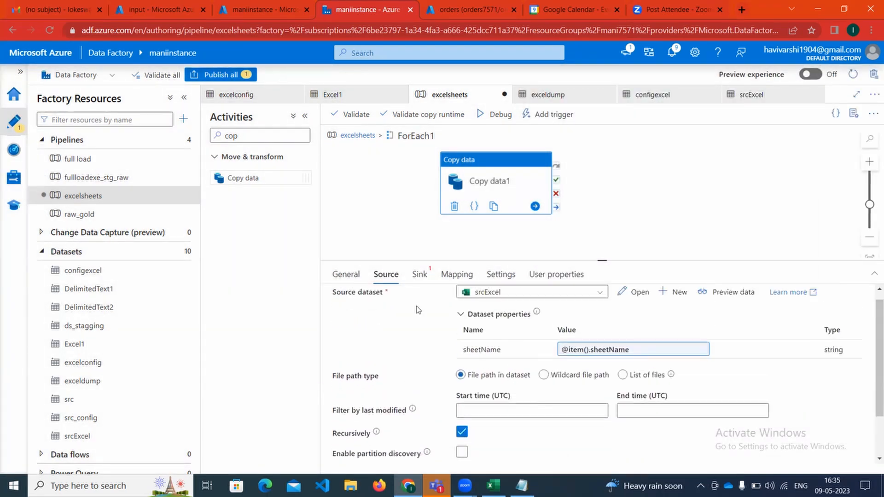
Start creating a new sink dataset for Copy data1 with Azure SQL Database as the data store.
left_click(420, 275)
left_click(476, 305)
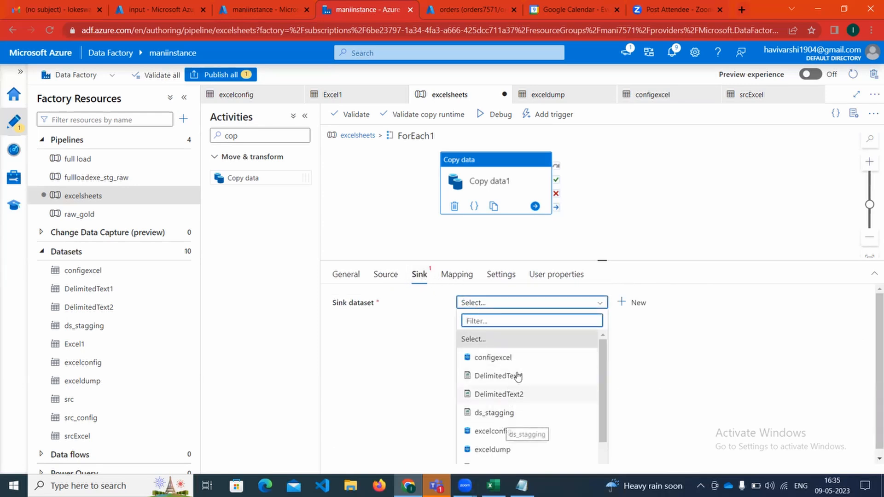
left_click(638, 344)
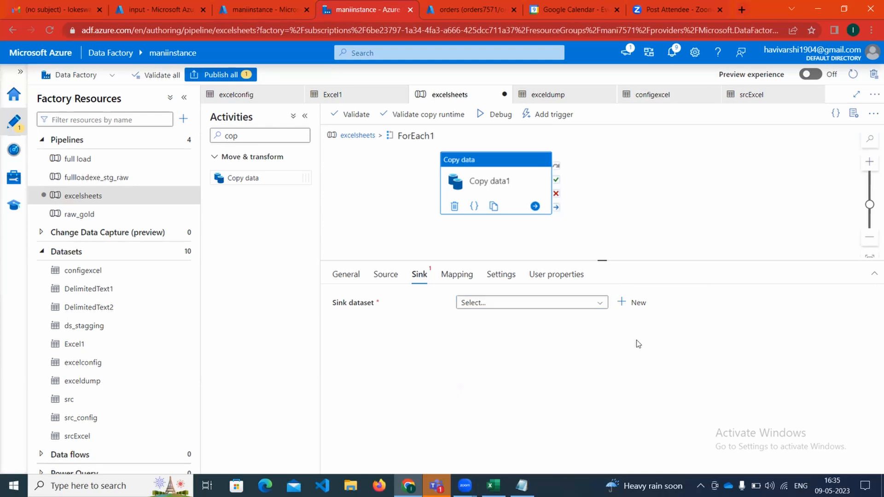
left_click(637, 304)
scroll(697, 361, "down", 5)
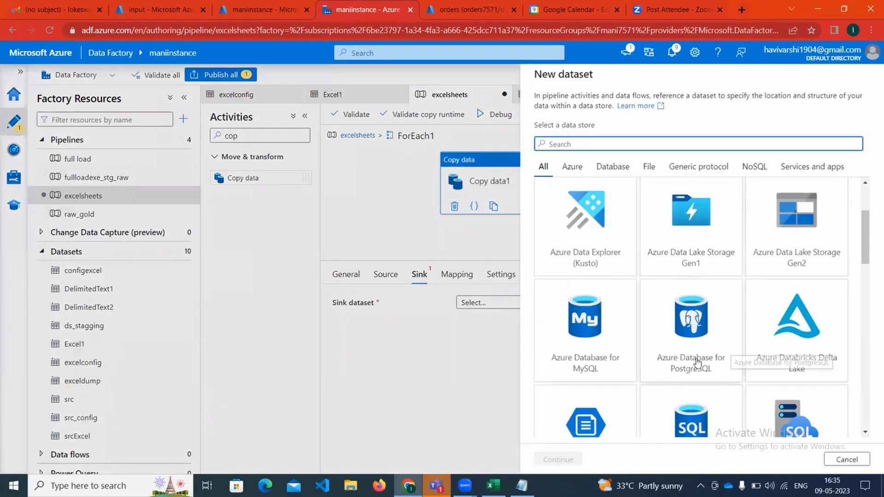
left_click(688, 359)
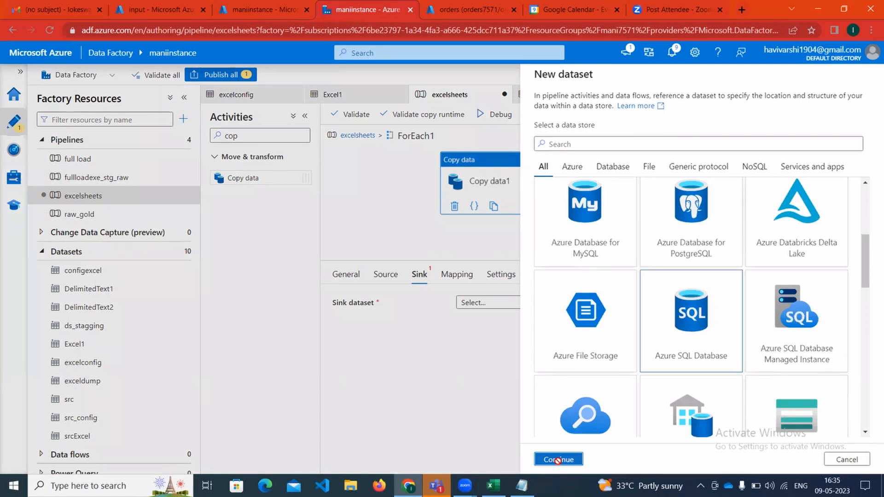
left_click(557, 459)
Name the new sink dataset exceldump2.
left_click(609, 111)
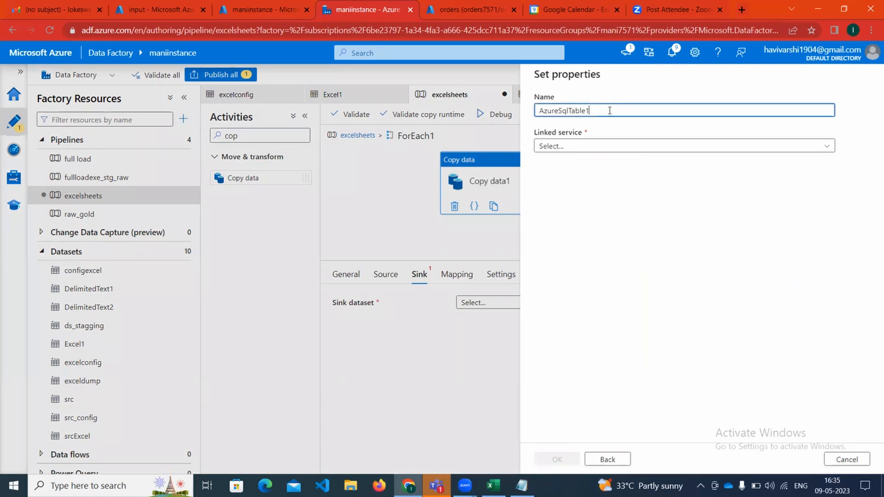
key("BackSpace")
key("BackSpace")
key("BackSpace")
key("BackSpace")
key("BackSpace")
key("BackSpace")
key("BackSpace")
key("BackSpace")
key("BackSpace")
key("BackSpace")
key("BackSpace")
key("BackSpace")
key("BackSpace")
type("exceldump")
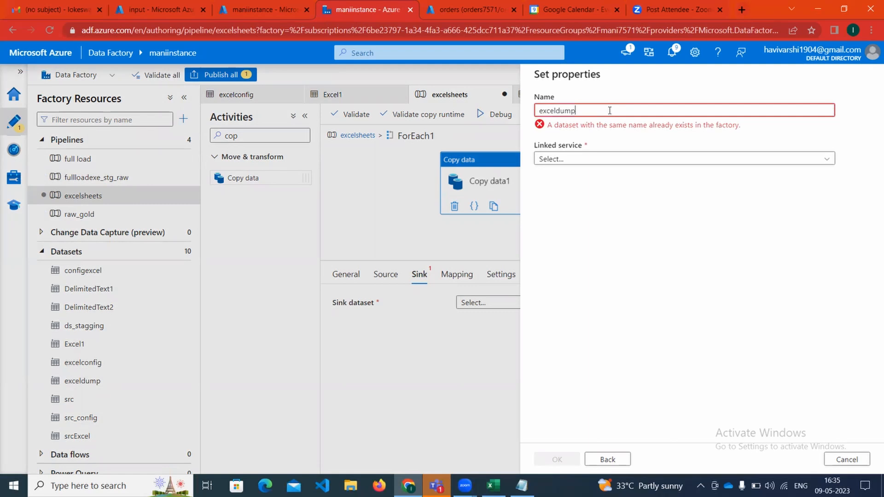
type("2")
Assign the AzureSqlDatabase linked service with table None to the new dataset and create it.
left_click(593, 146)
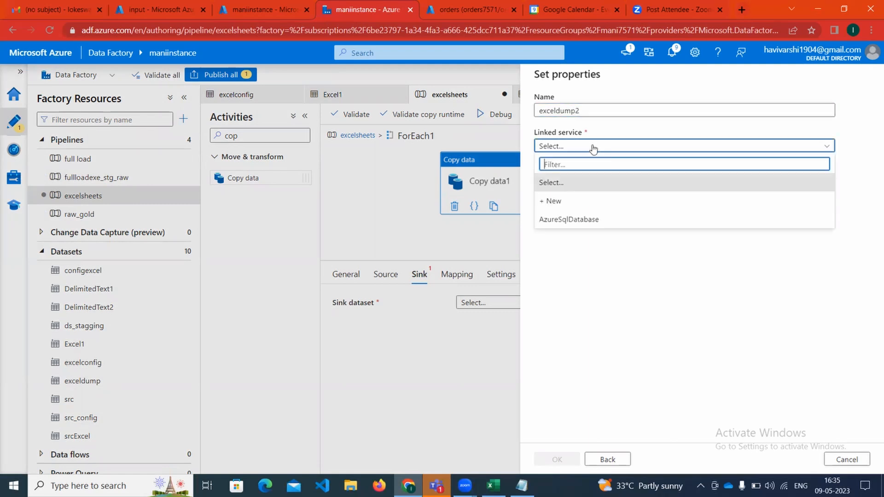
left_click(590, 220)
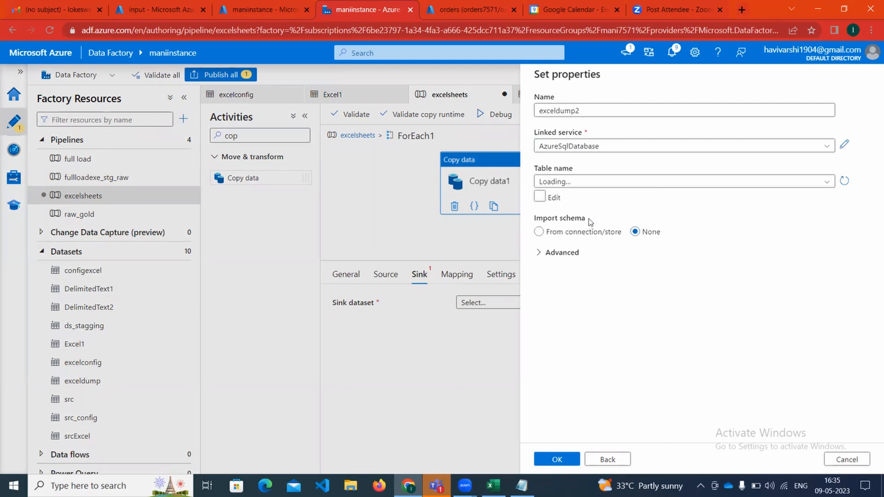
left_click(590, 185)
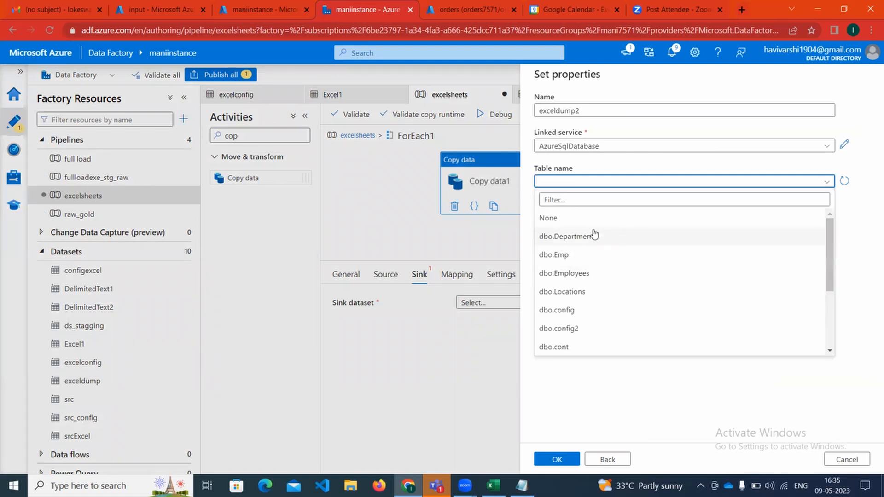
left_click(548, 218)
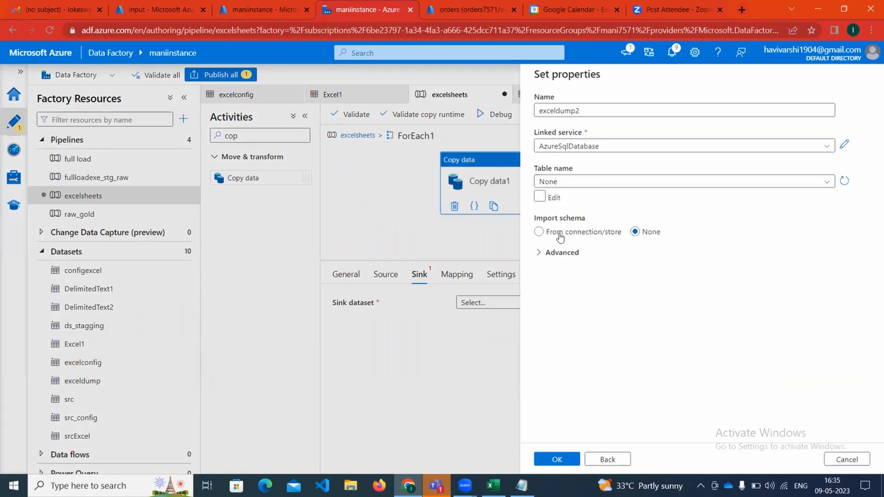
left_click(546, 459)
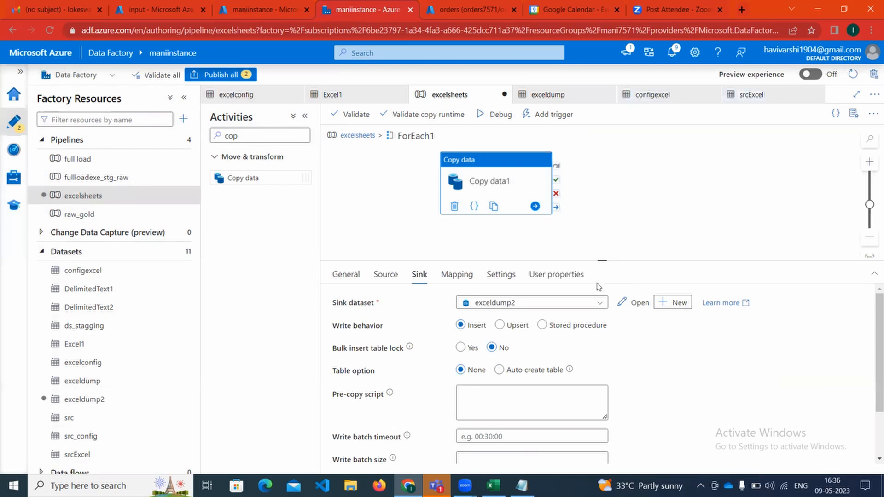
Open the exceldump2 dataset and add a String parameter named TableName.
left_click(627, 302)
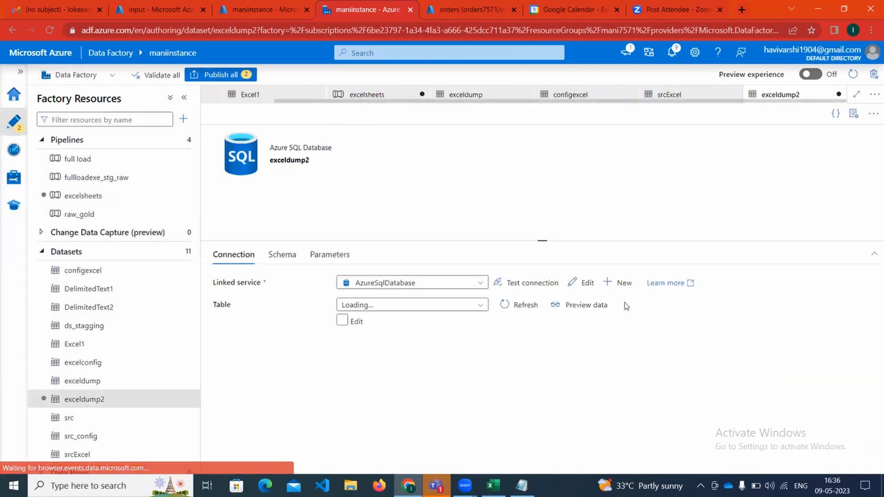
left_click(316, 254)
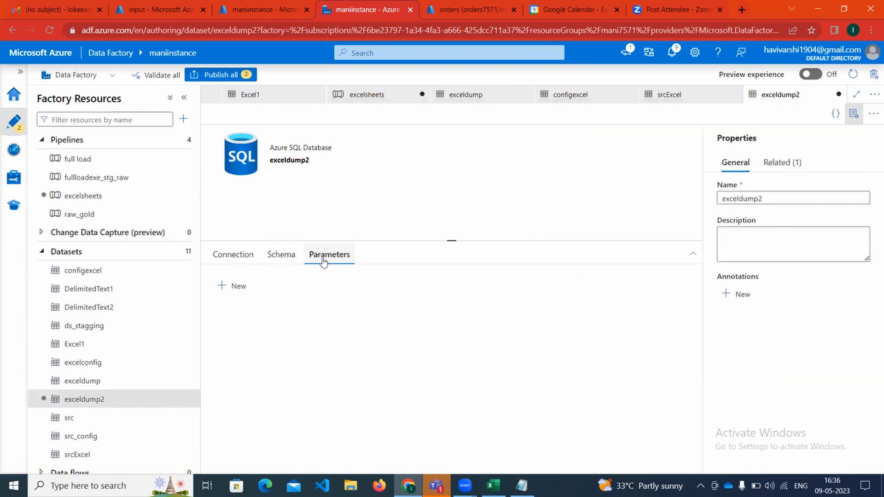
left_click(235, 289)
left_click(258, 327)
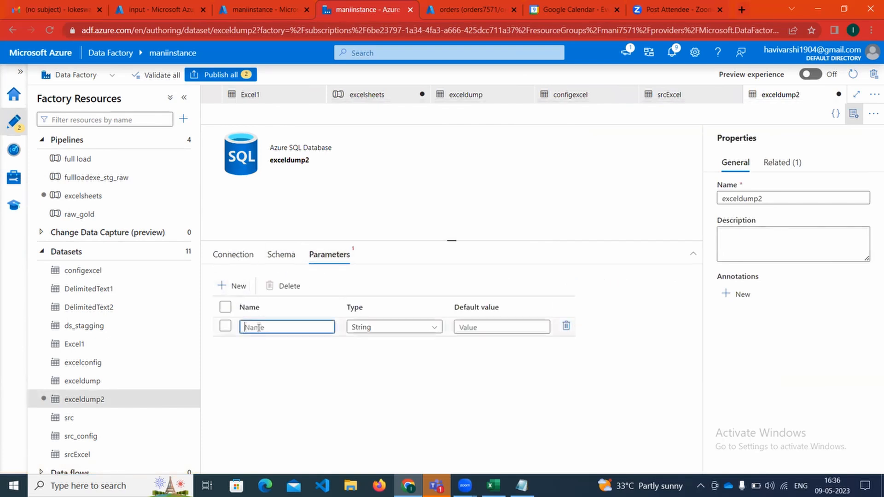
type("TableName")
left_click(227, 256)
left_click(375, 320)
left_click(489, 338)
left_click(341, 334)
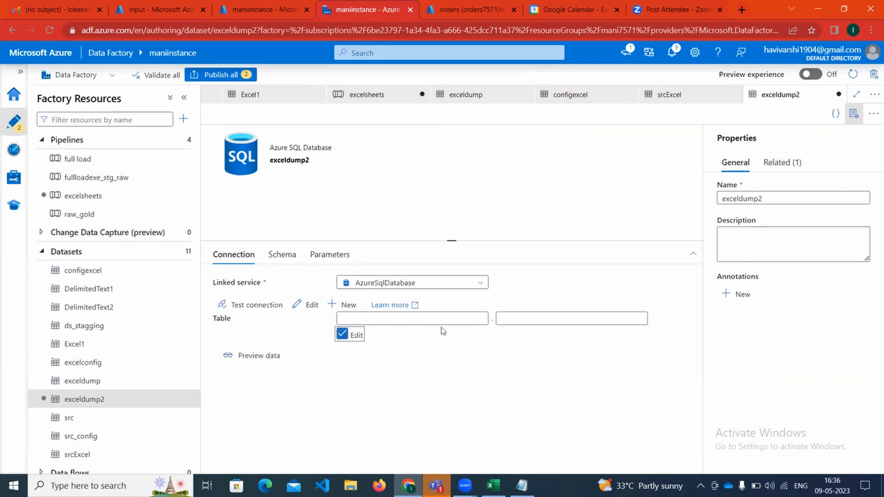
left_click(501, 319)
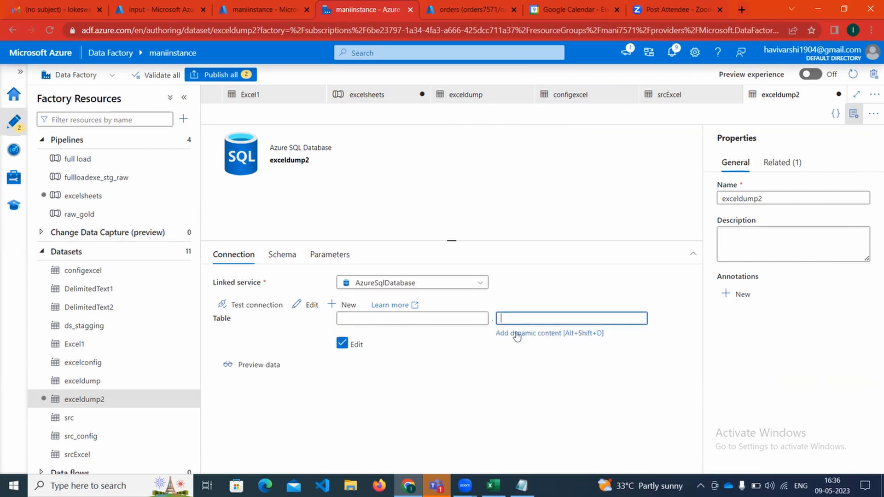
left_click(516, 333)
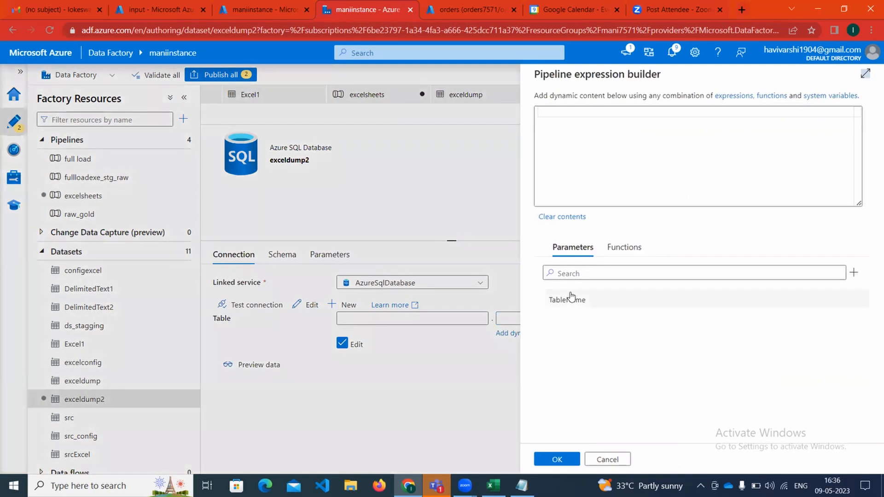
left_click(571, 298)
left_click(555, 458)
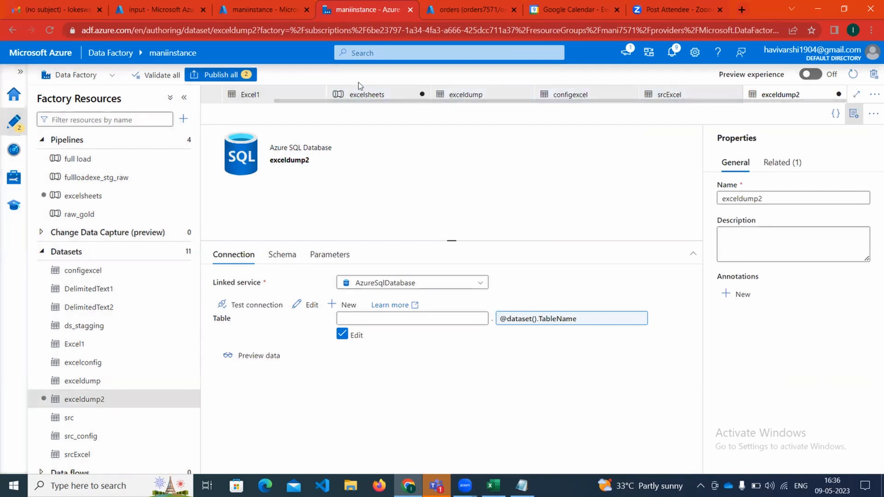
left_click(364, 94)
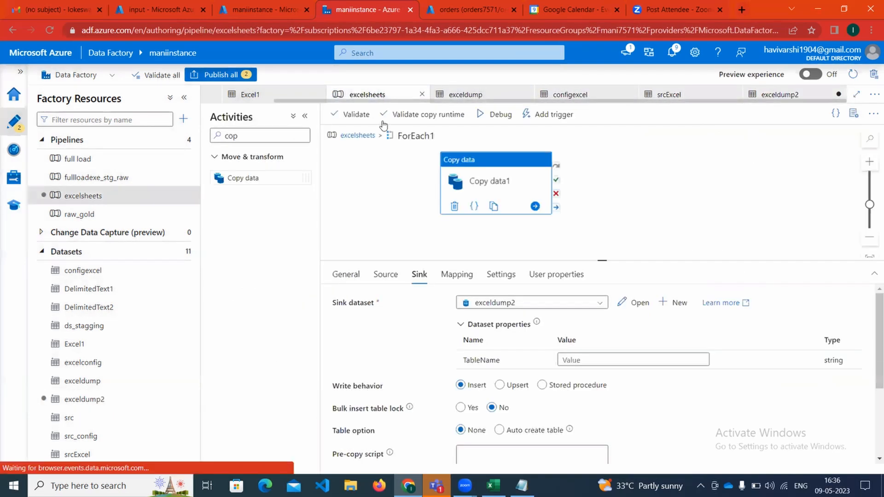
left_click(580, 361)
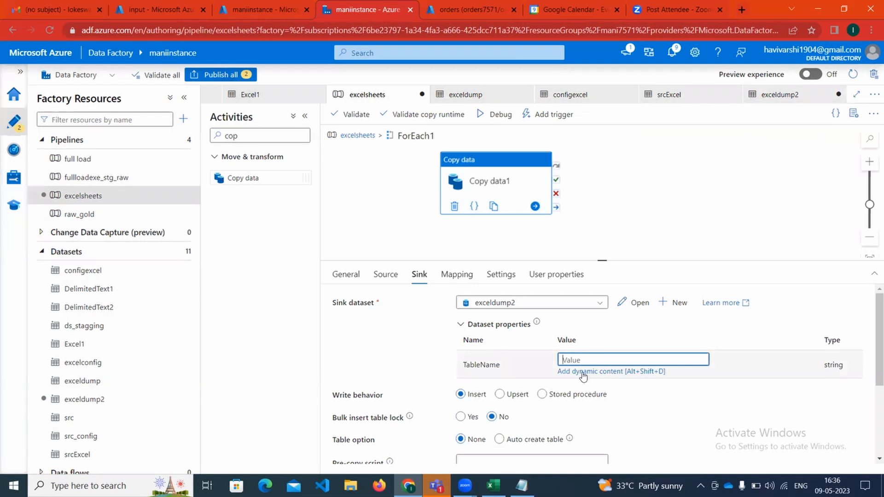
left_click(582, 371)
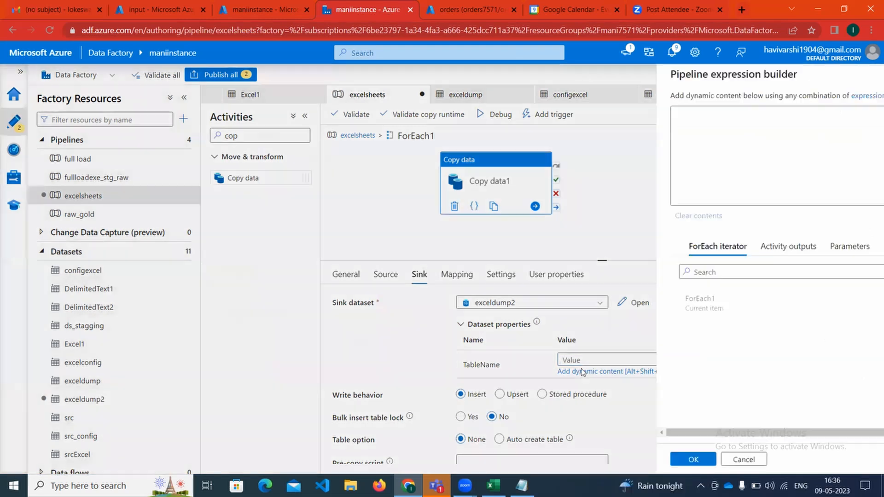
left_click(569, 303)
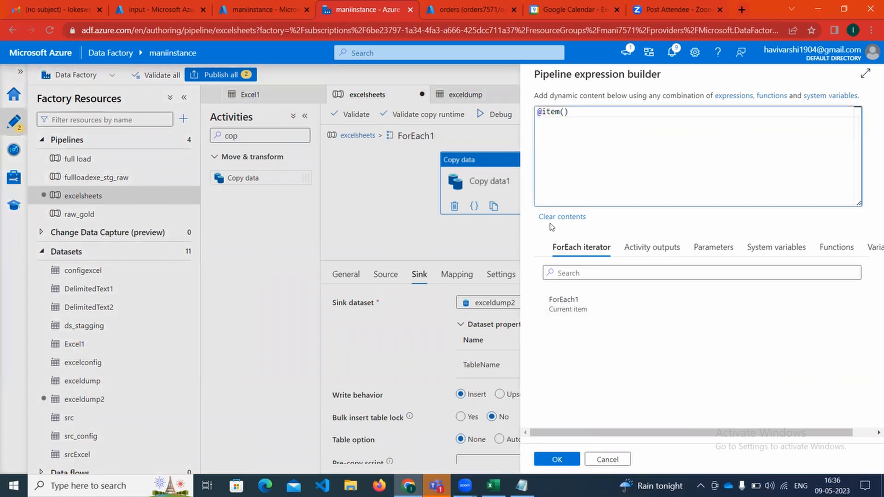
type(".T")
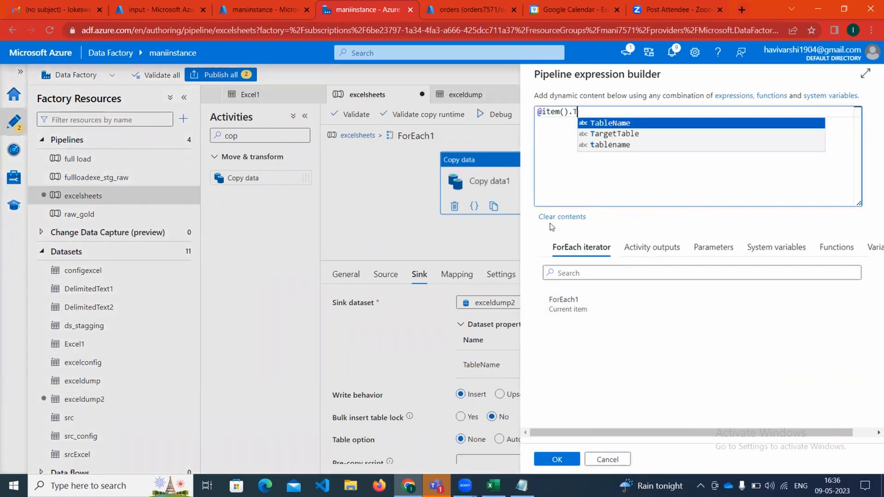
left_click(617, 123)
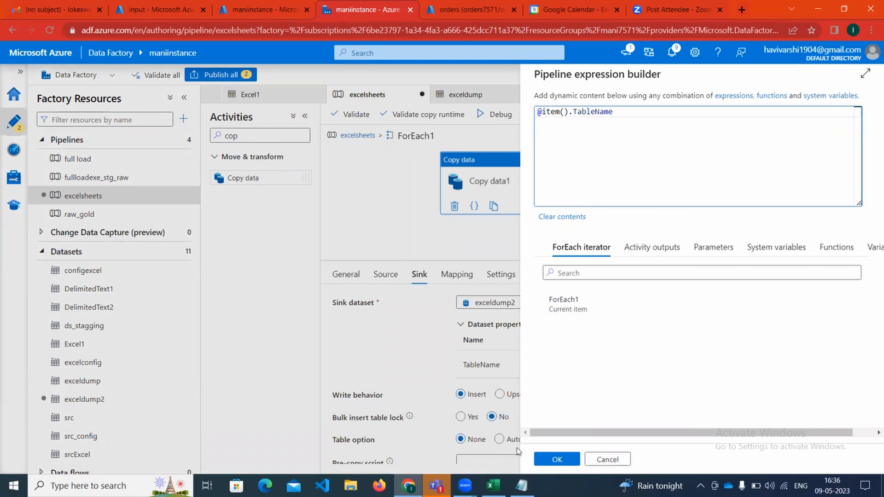
left_click(522, 486)
left_click_drag(4, 122, 46, 123)
left_click(408, 486)
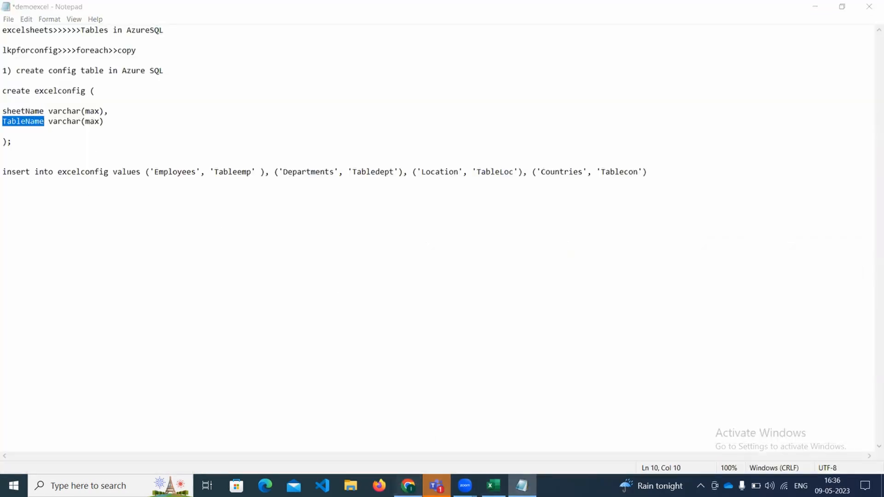
left_click(548, 460)
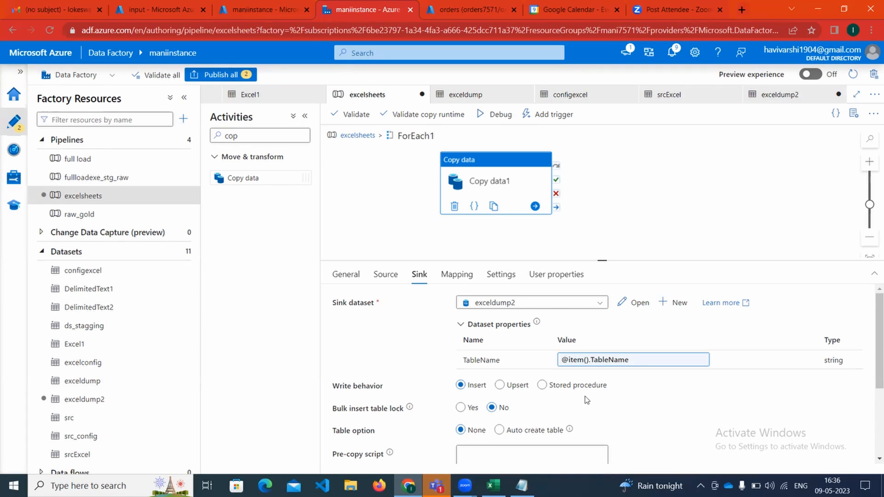
Set Copy data1's sink table option to Auto create table and publish all pending changes.
left_click(505, 430)
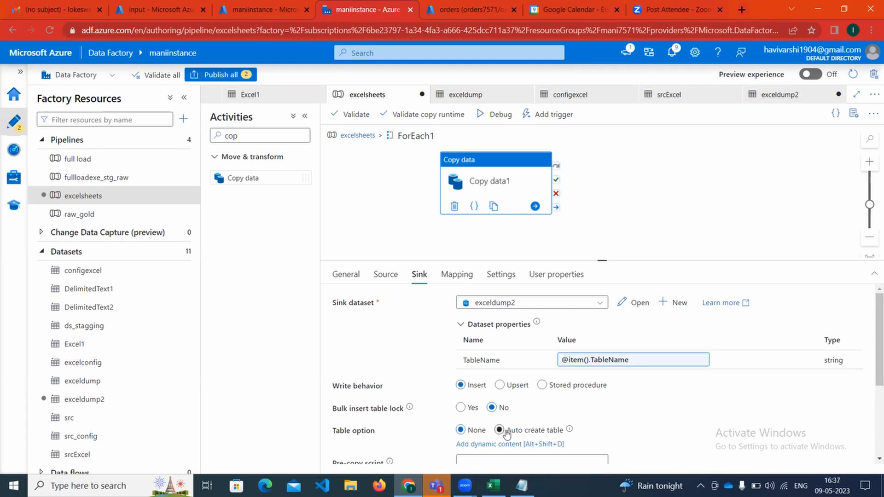
left_click(499, 430)
scroll(520, 385, "down", 1)
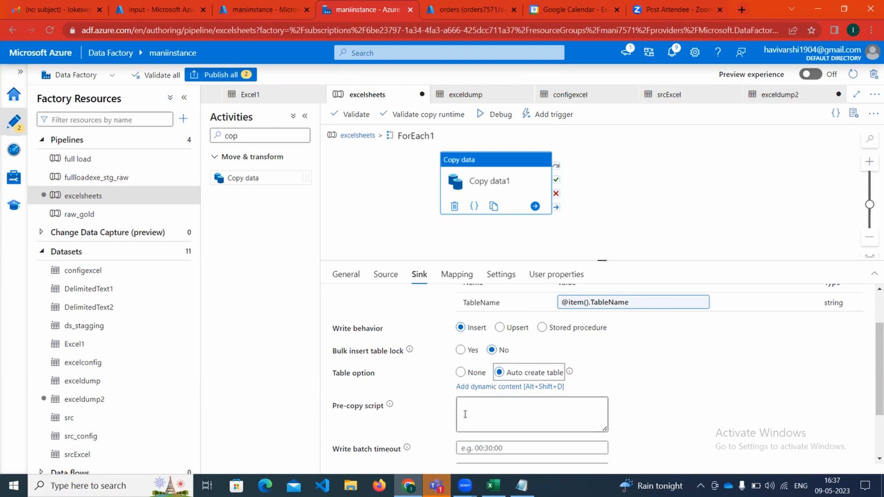
scroll(415, 381, "down", 2)
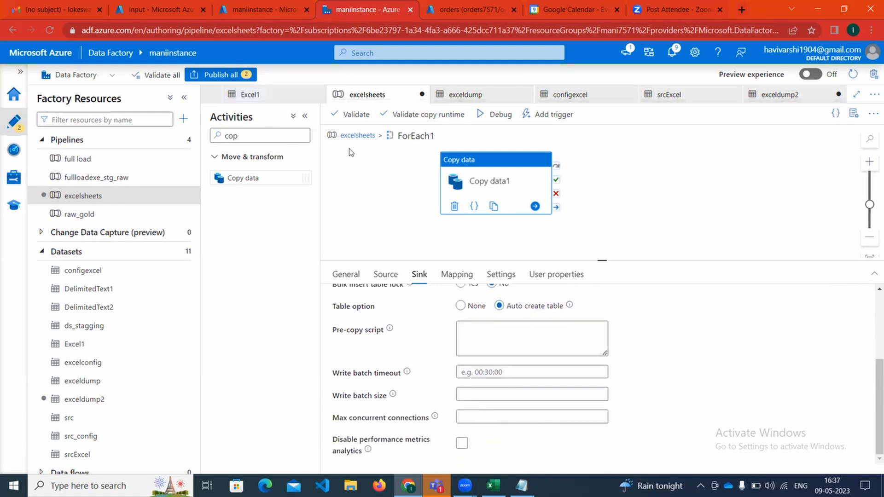
left_click(228, 70)
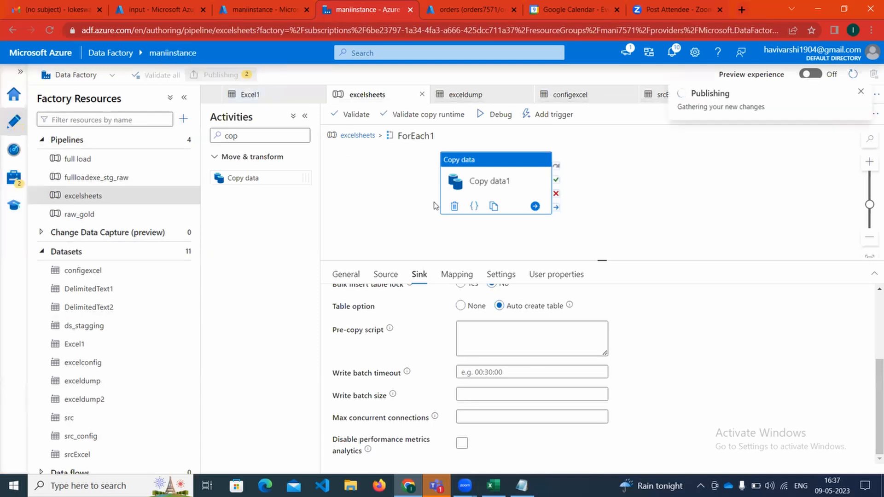
left_click(566, 459)
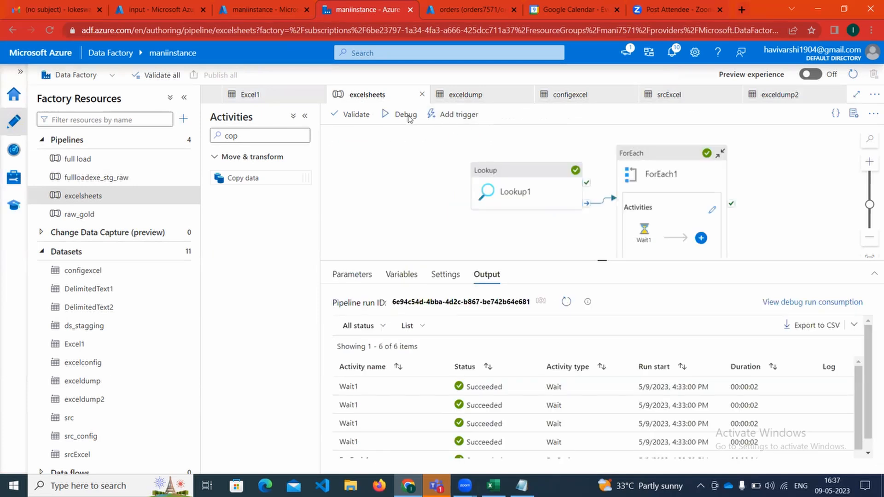
Start a debug run of the excelsheets pipeline, refresh its activity runs to monitor progress, and collapse the factory resources pane.
left_click(408, 117)
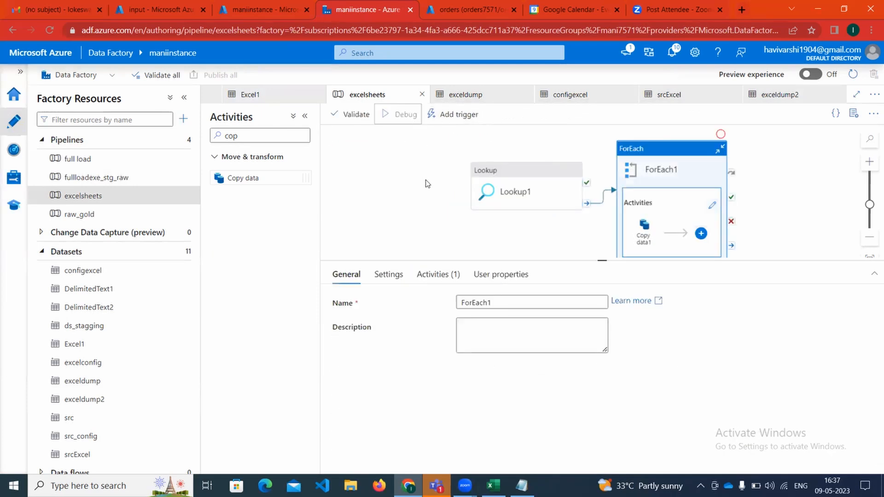
left_click(428, 210)
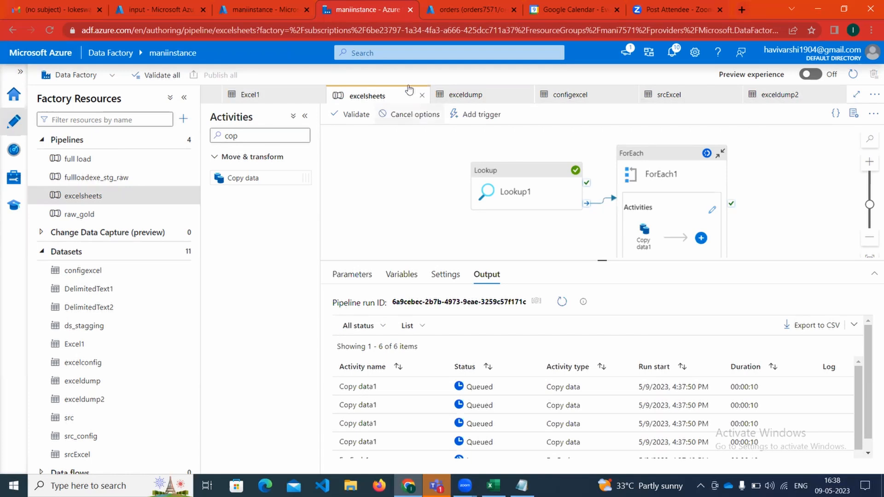
left_click(562, 301)
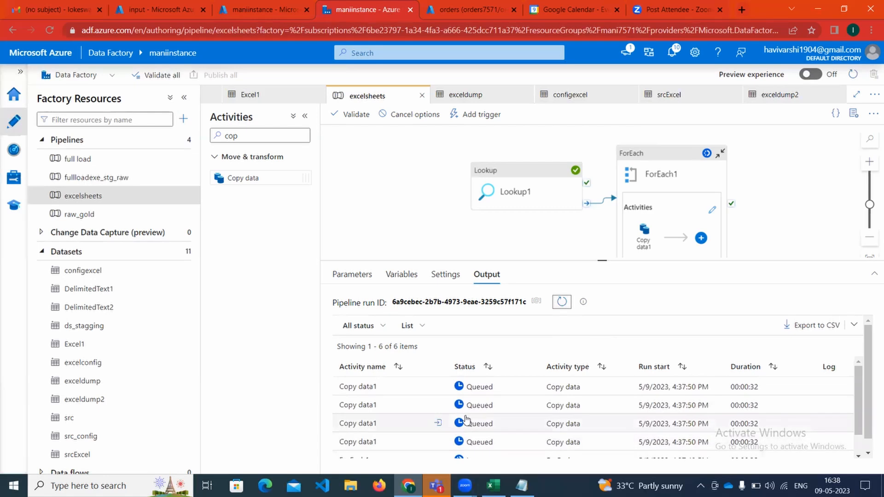
left_click(565, 308)
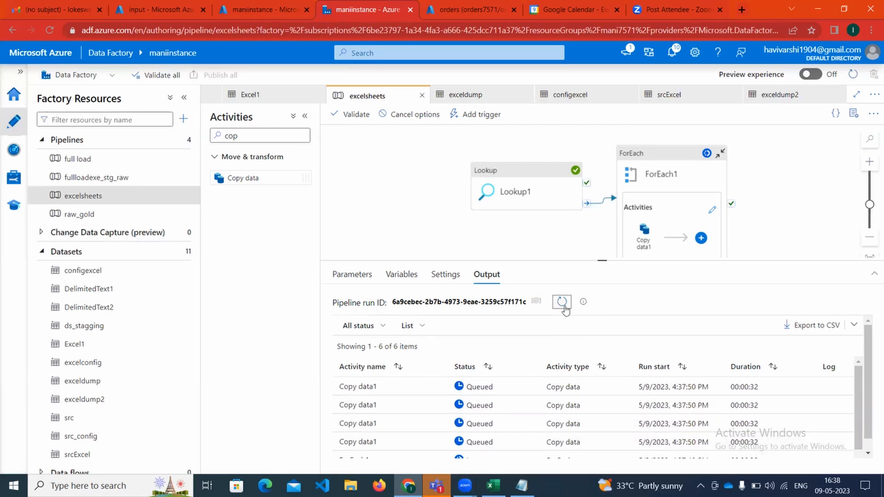
left_click(566, 310)
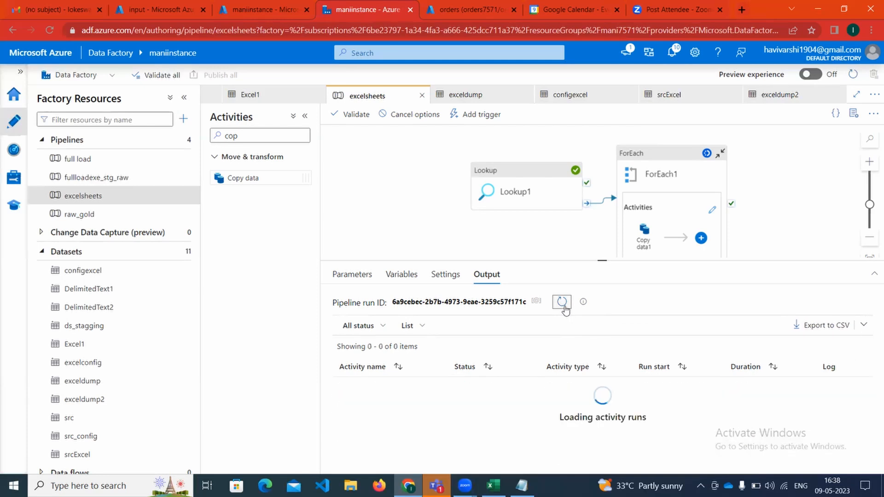
scroll(483, 417, "down", 1)
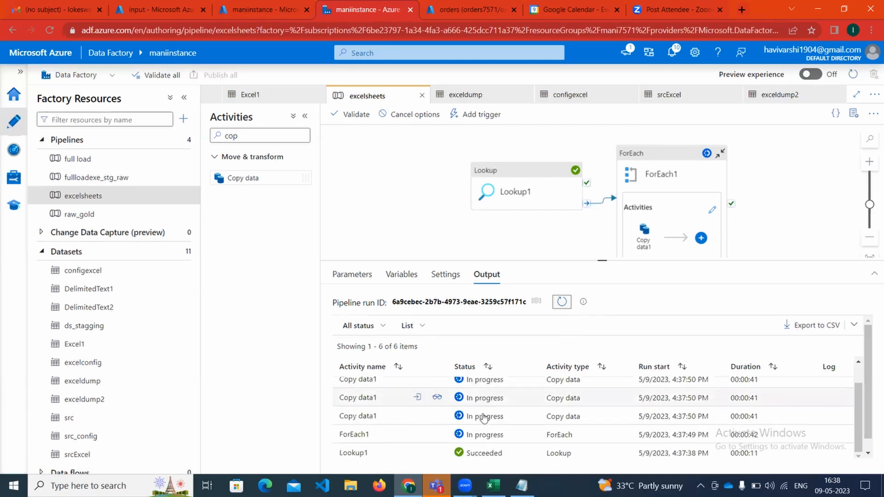
scroll(483, 417, "up", 1)
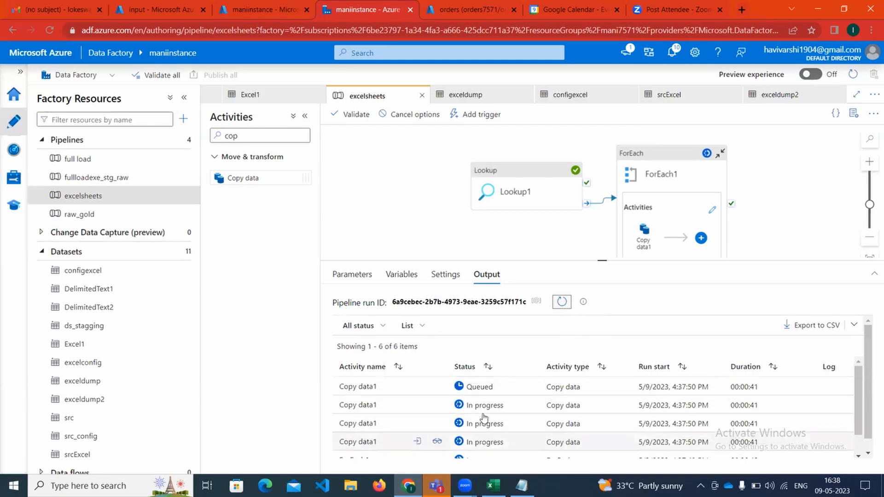
left_click(560, 303)
left_click(560, 303)
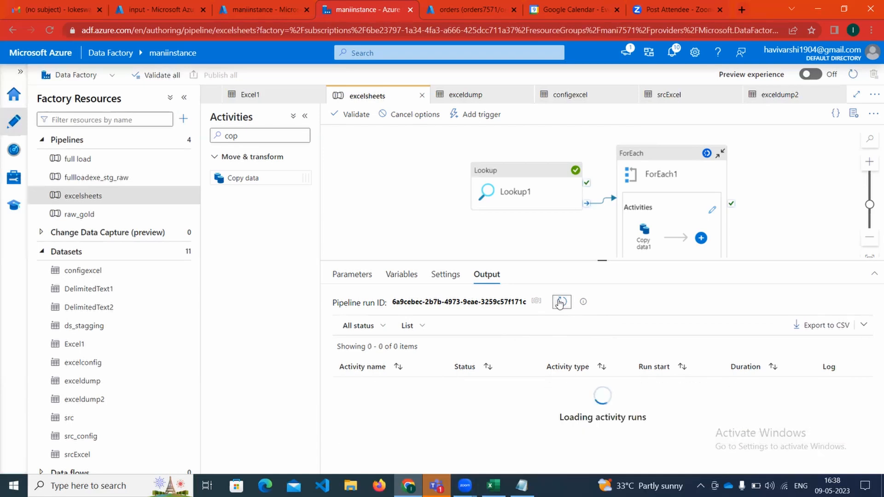
left_click(184, 97)
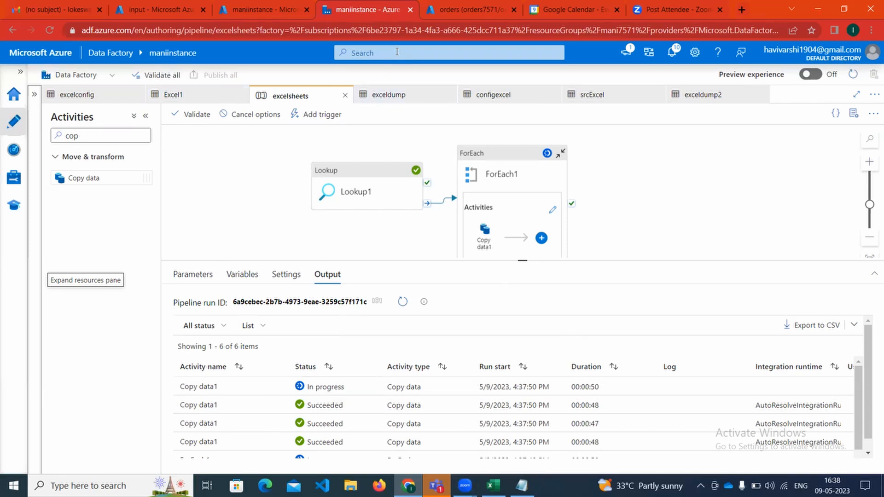
Switch to the orders database query editor, refresh its object explorer and expand the list of tables.
left_click(474, 10)
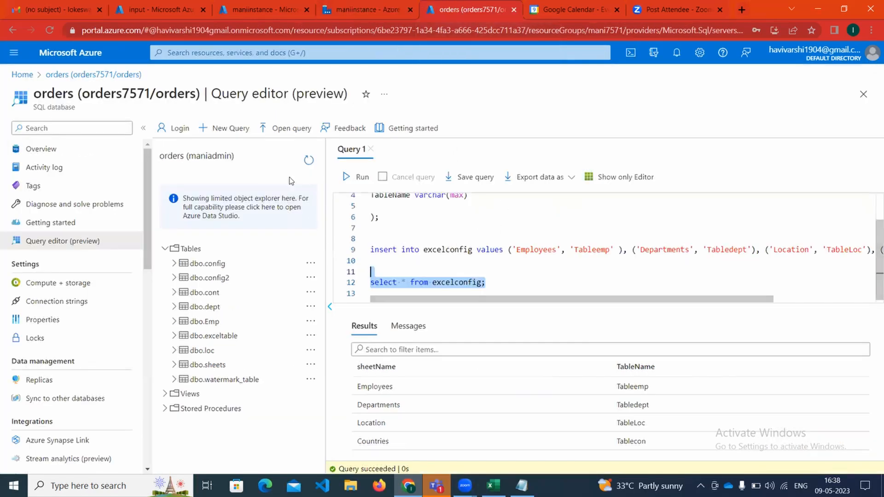
left_click(308, 158)
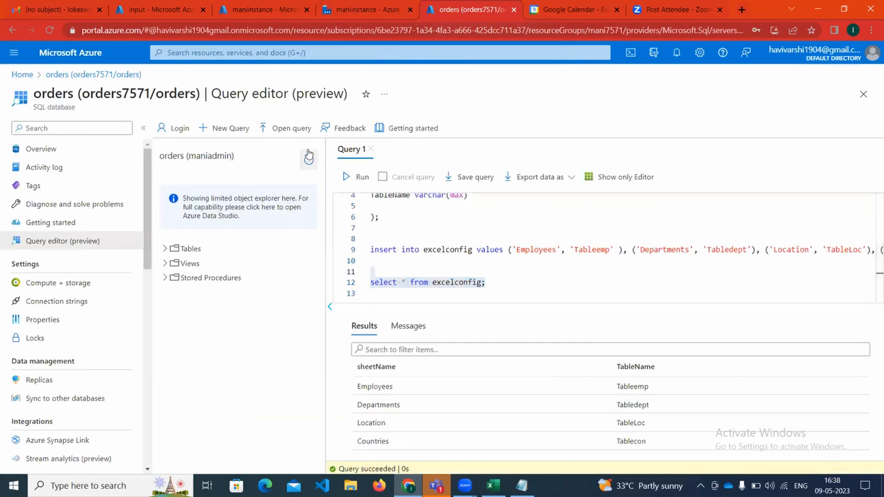
left_click(176, 253)
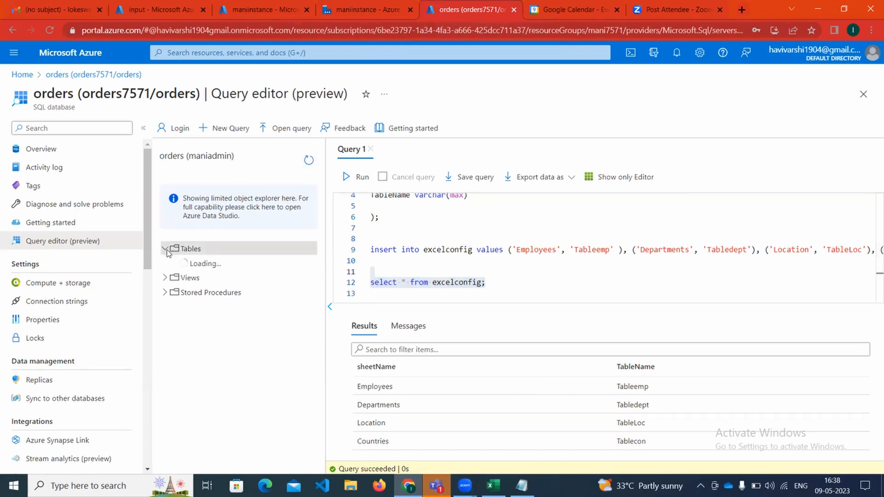
scroll(238, 326, "down", 1)
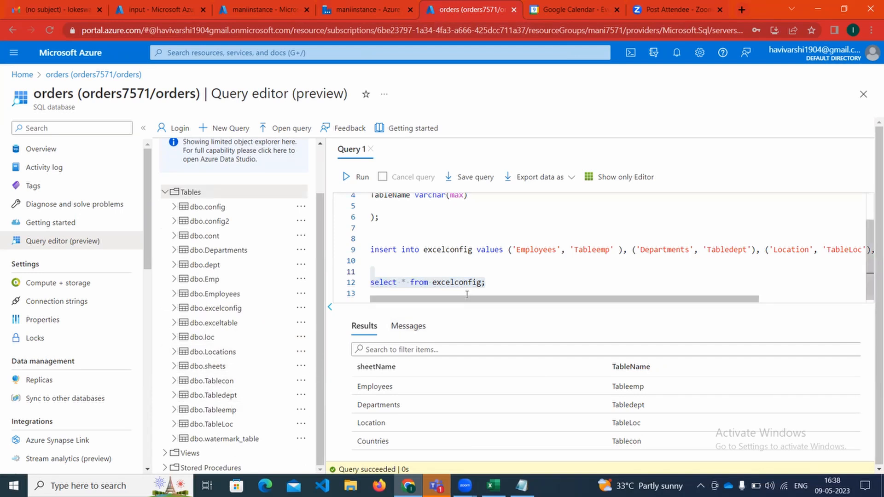
Add the query select * from [dbo].[Tableemp]; below the existing statements and run only that statement.
left_click(515, 289)
key("Return")
key("Return")
type("select")
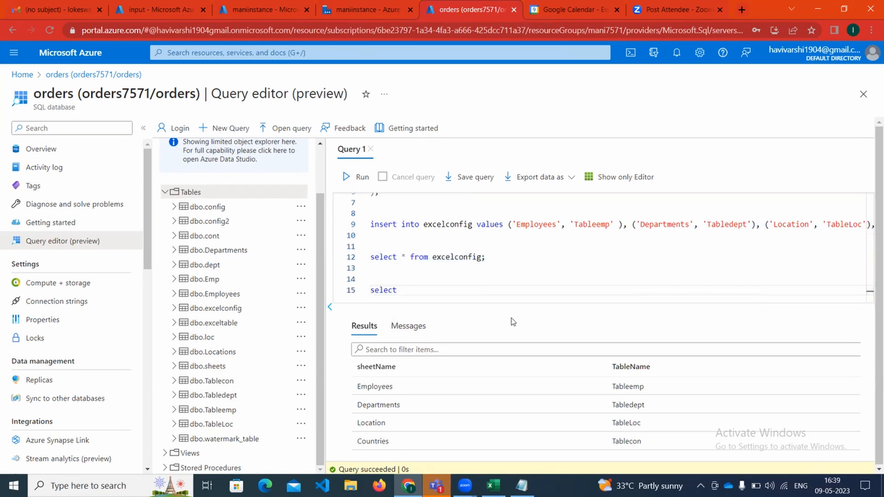
type(" * from Tab")
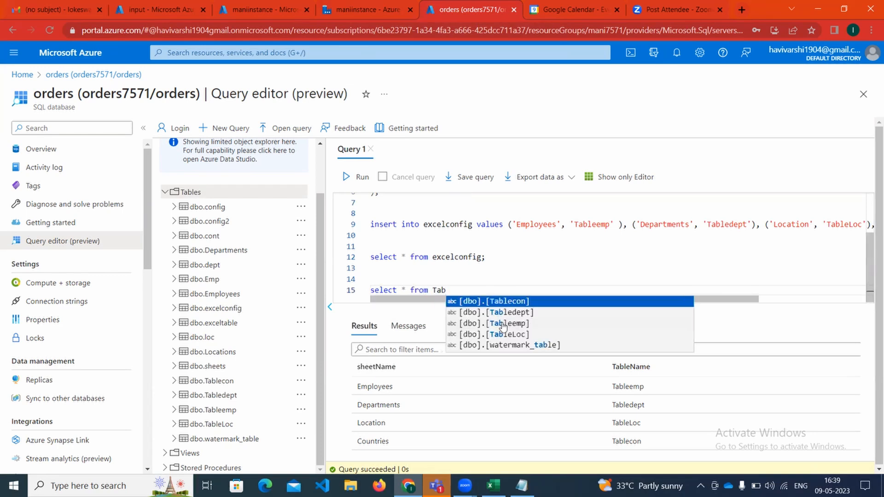
left_click(512, 323)
type(";")
left_click_drag(508, 291, 371, 294)
left_click(359, 179)
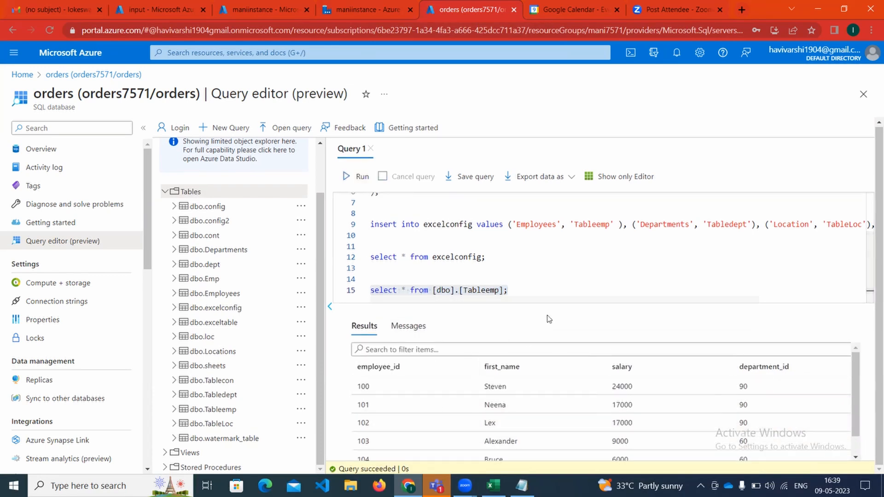
Add the query select * from [dbo].[Tabledept]; on a new line and run only that statement.
left_click(536, 291)
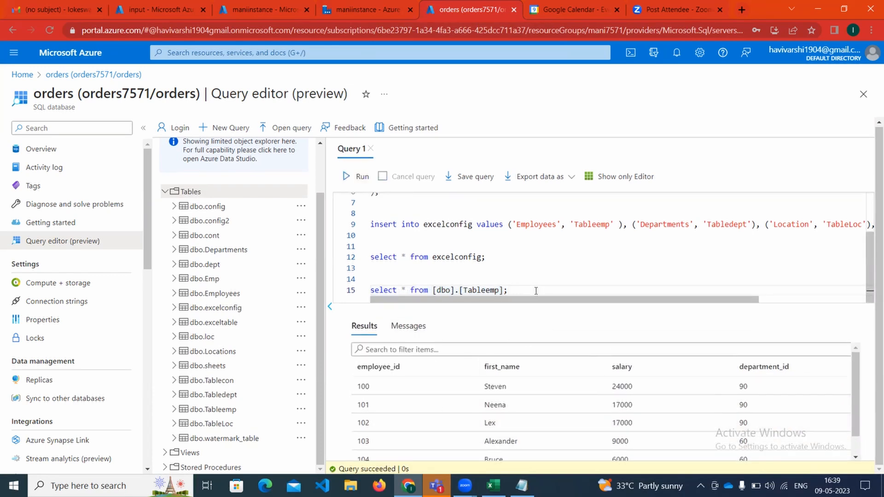
key("Return")
key("Return")
type("sele")
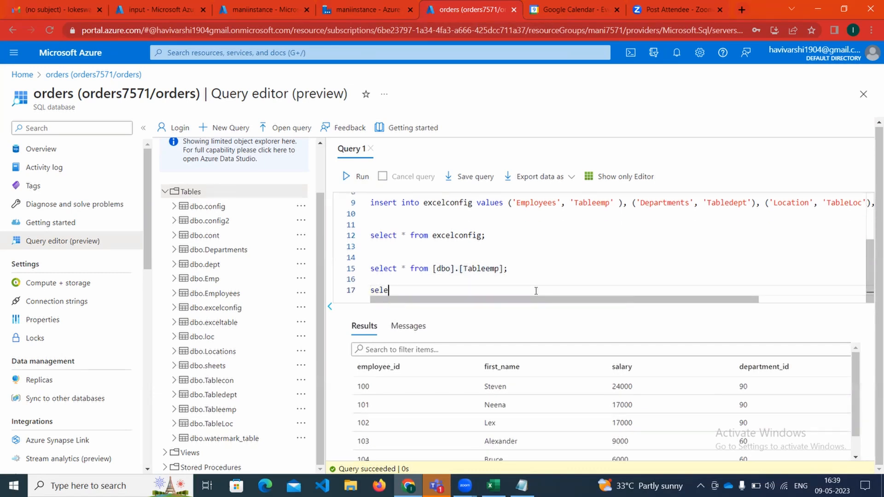
type("ct * from db")
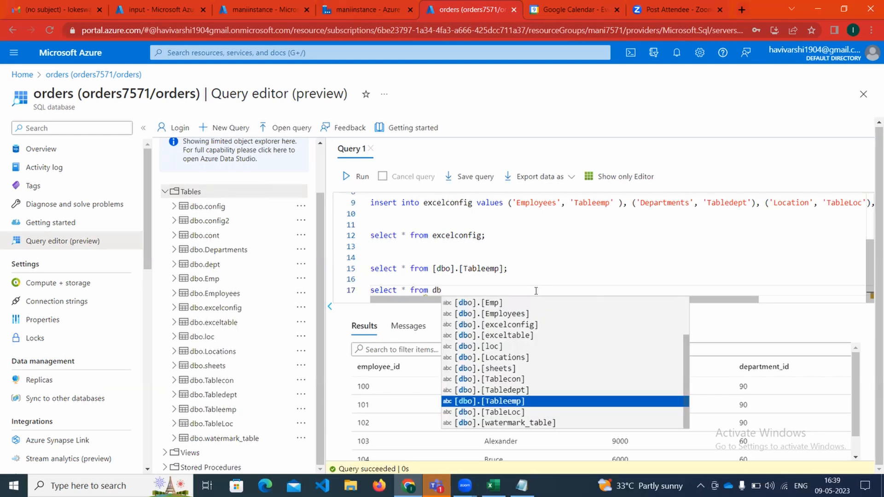
key("Up")
key("Return")
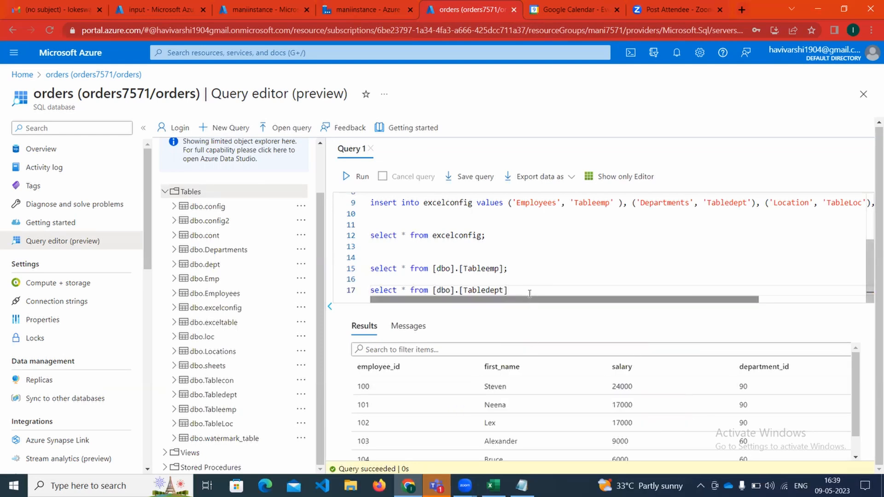
type(";")
left_click_drag(523, 291, 369, 290)
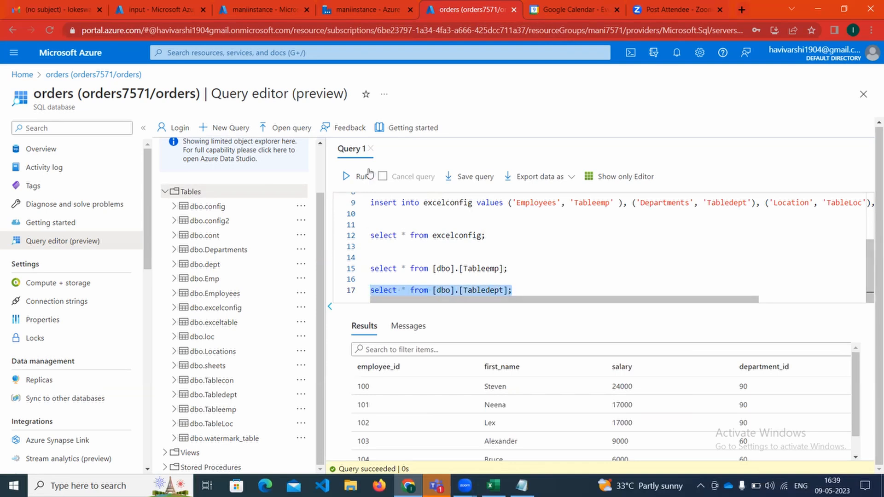
left_click(355, 177)
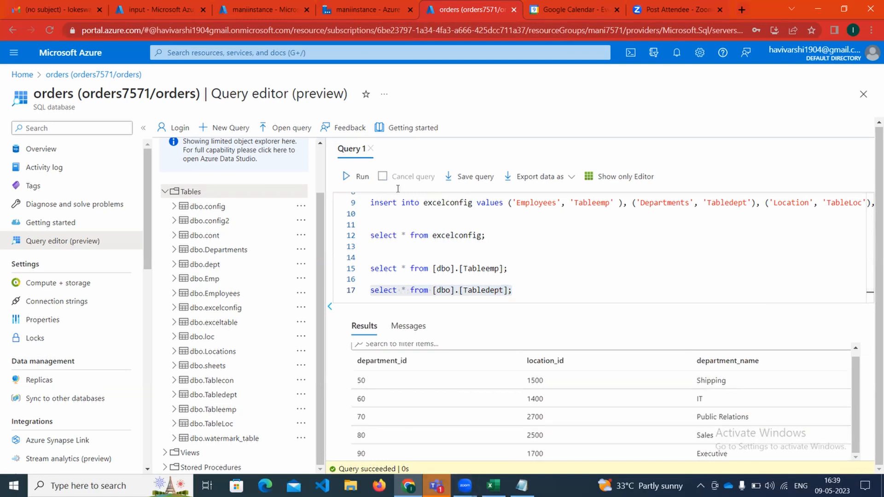
Return to the excelsheets pipeline in Data Factory and check the activity statuses of the debug run.
left_click(146, 6)
left_click(226, 3)
left_click(362, 10)
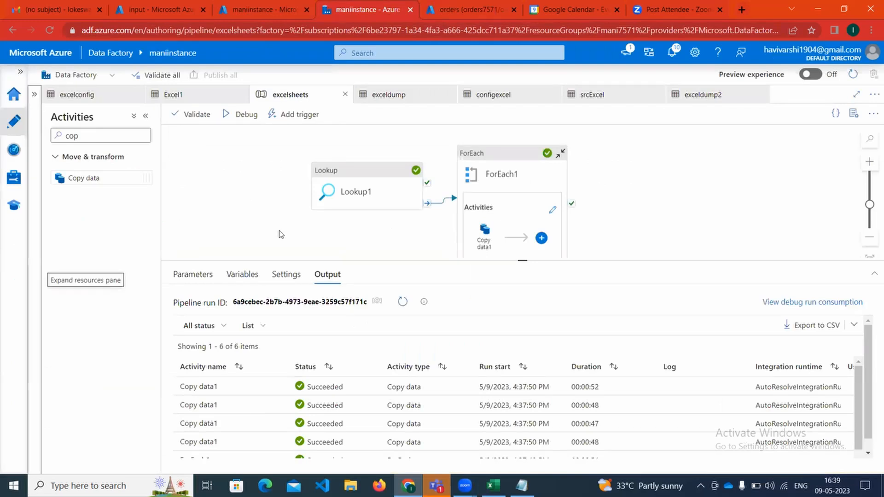
key("XF86AudioRaiseVolume")
key("XF86AudioRaiseVolume")
Switch to the Excel_for_youtube_video workbook and compare the columns and rows of the Employees and Departments sheets.
left_click(493, 485)
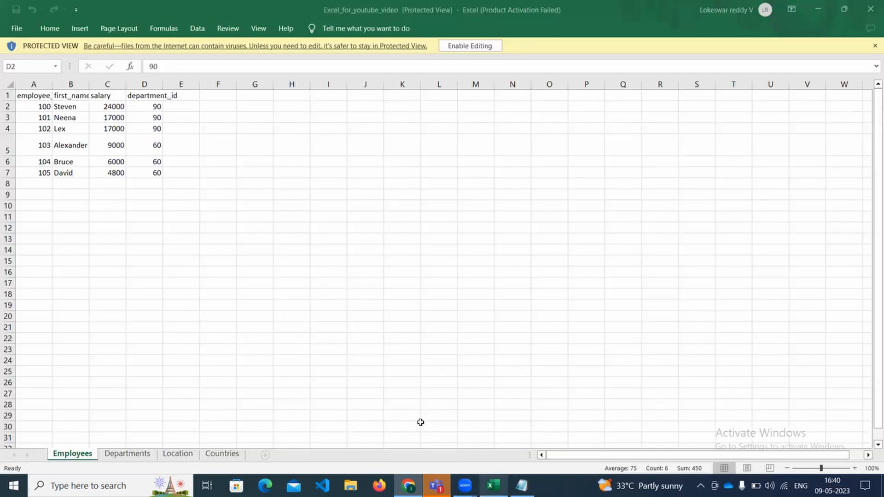
left_click(126, 453)
left_click(71, 458)
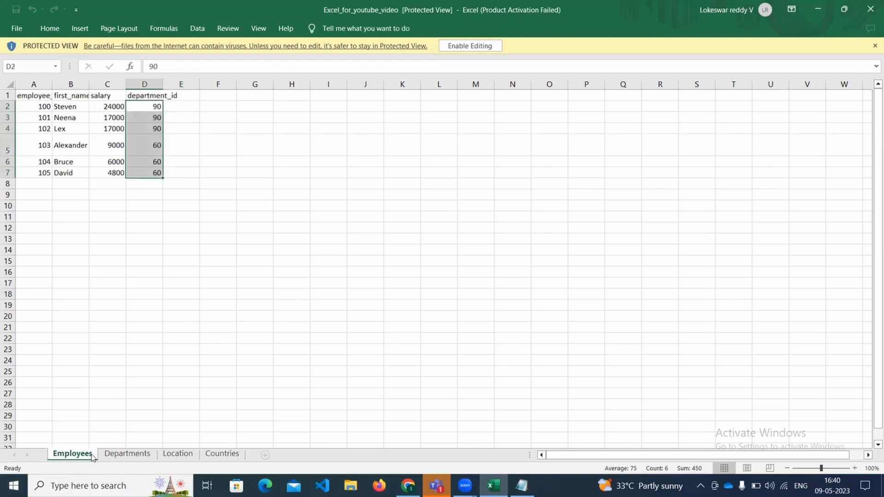
left_click(122, 455)
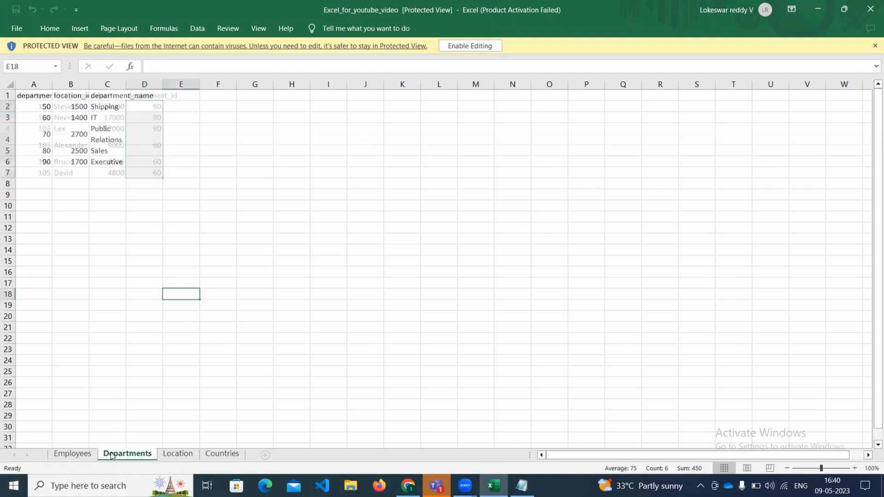
left_click(85, 455)
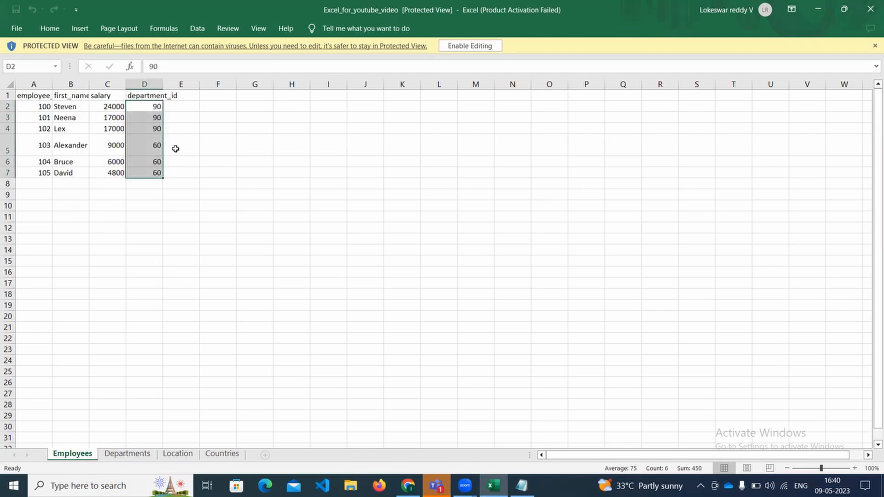
left_click(127, 454)
left_click(70, 455)
left_click(72, 94)
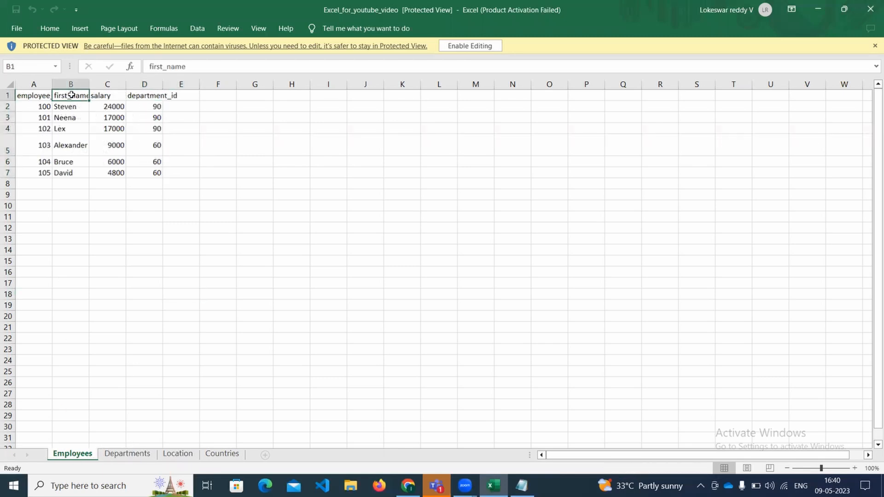
left_click(132, 456)
left_click(82, 456)
left_click(42, 177)
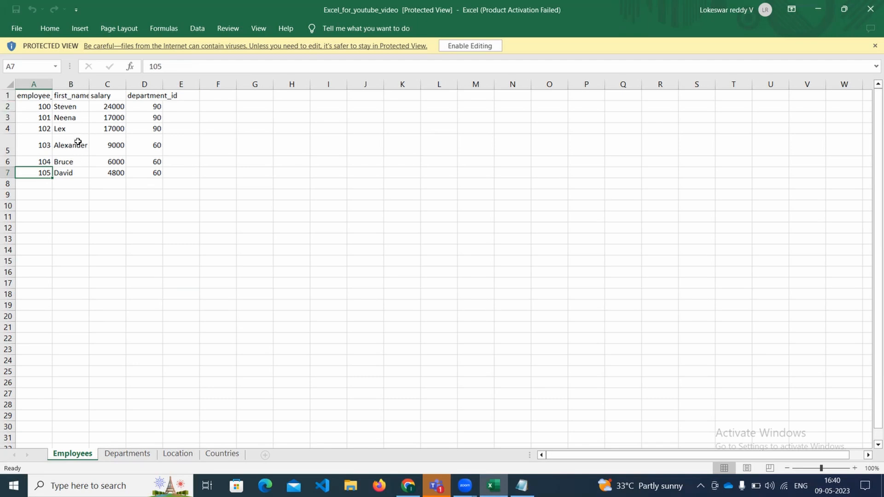
Switch from Excel back to the excelsheets pipeline's debug output in the browser.
key("XF86AudioRaiseVolume")
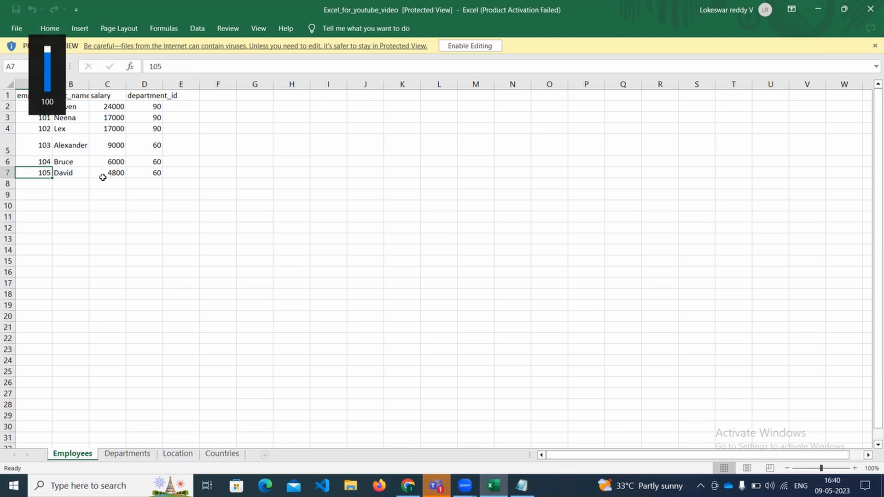
mouse_move(408, 486)
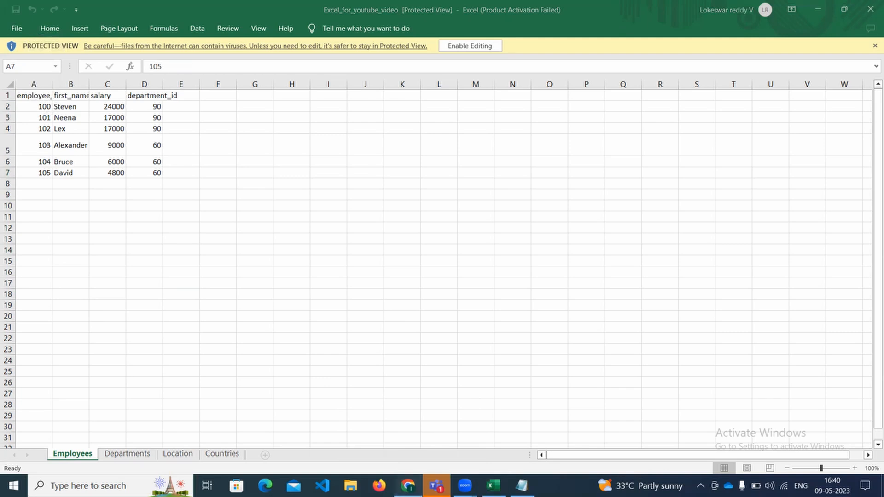
left_click(408, 486)
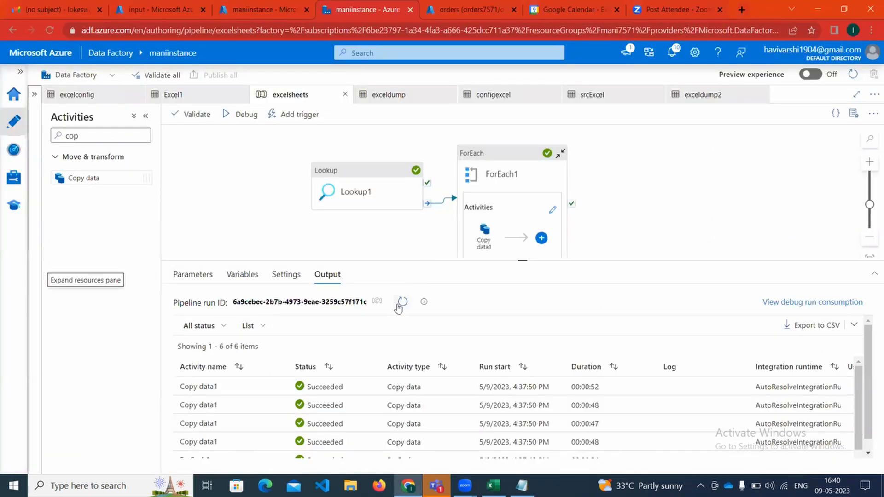